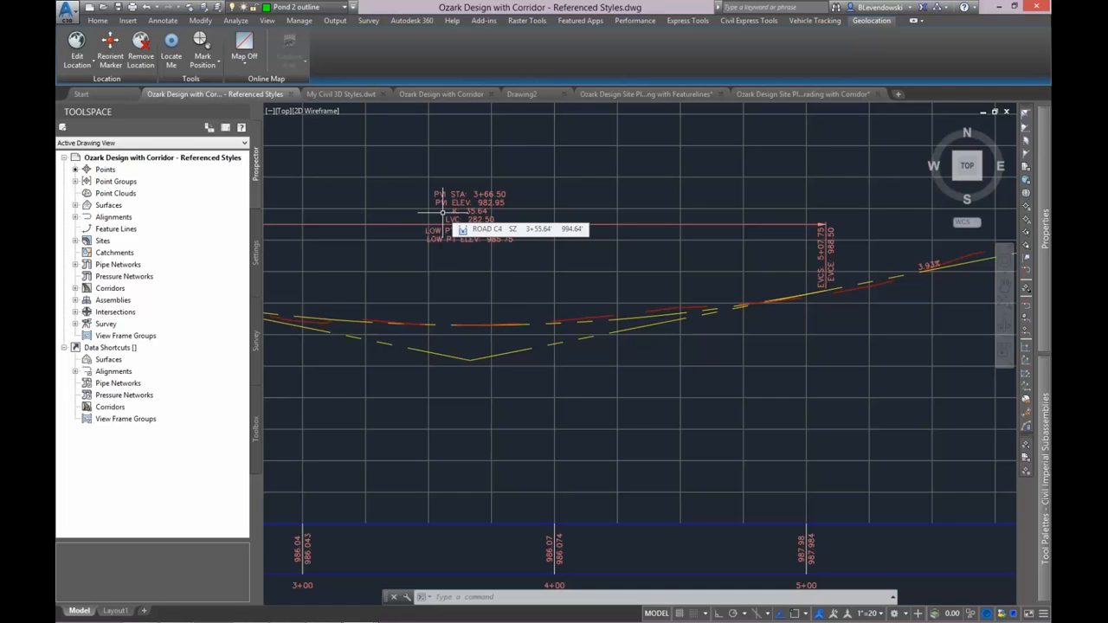
- Open the Attach Referenced Template dialog for the Ozark Design with Corridor - Referenced Styles drawing and reposition it
scroll(582, 286, "down", 2)
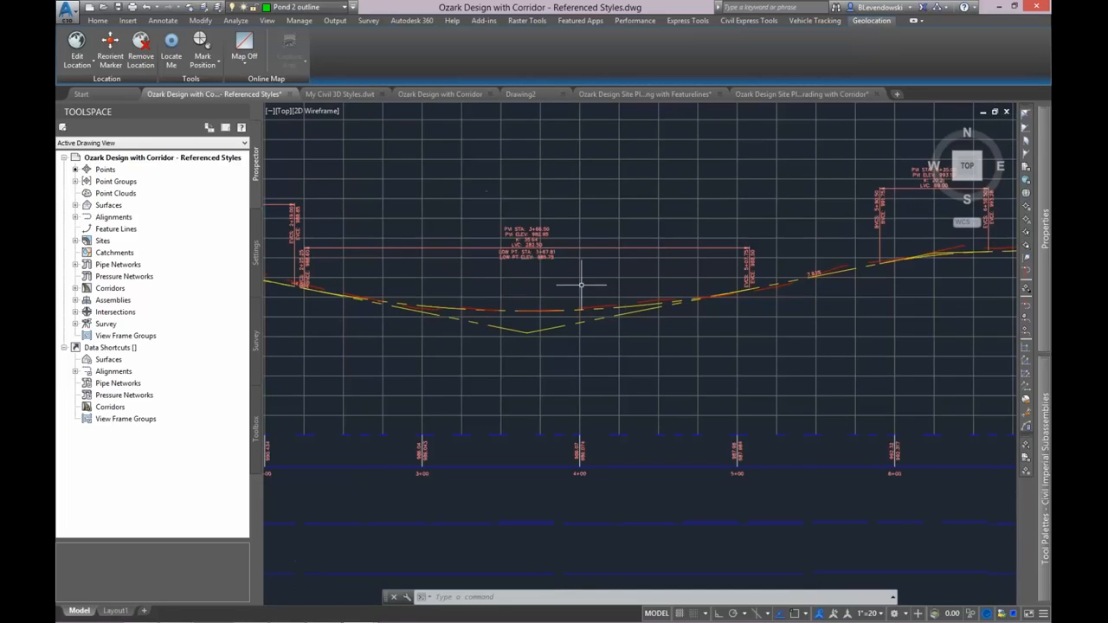
scroll(494, 272, "down", 1)
scroll(494, 285, "up", 1)
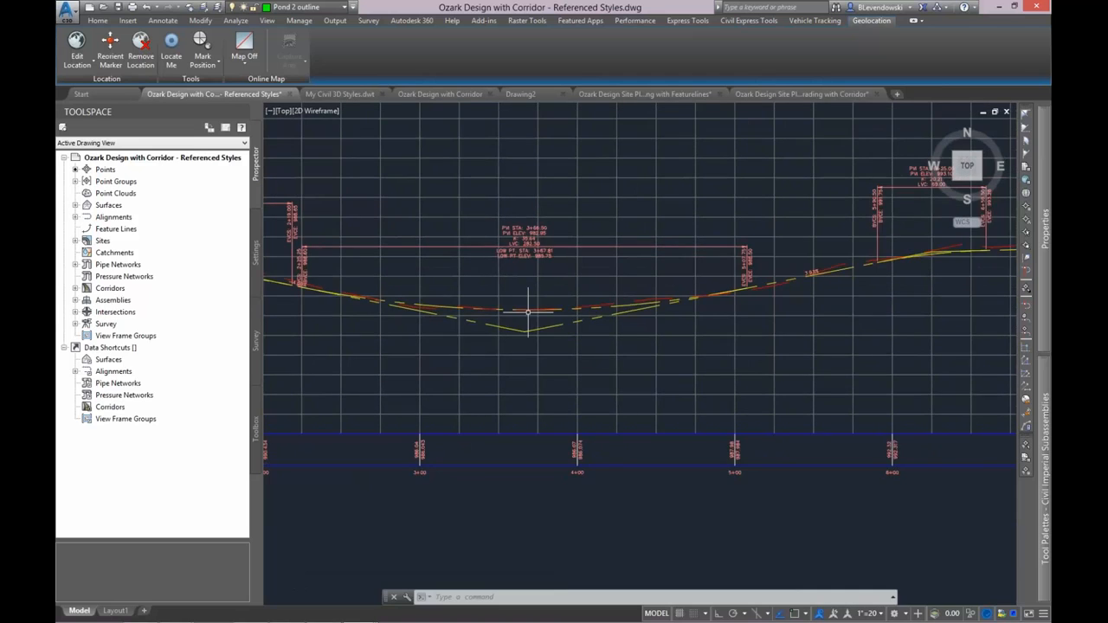
scroll(527, 309, "up", 1)
left_click(299, 21)
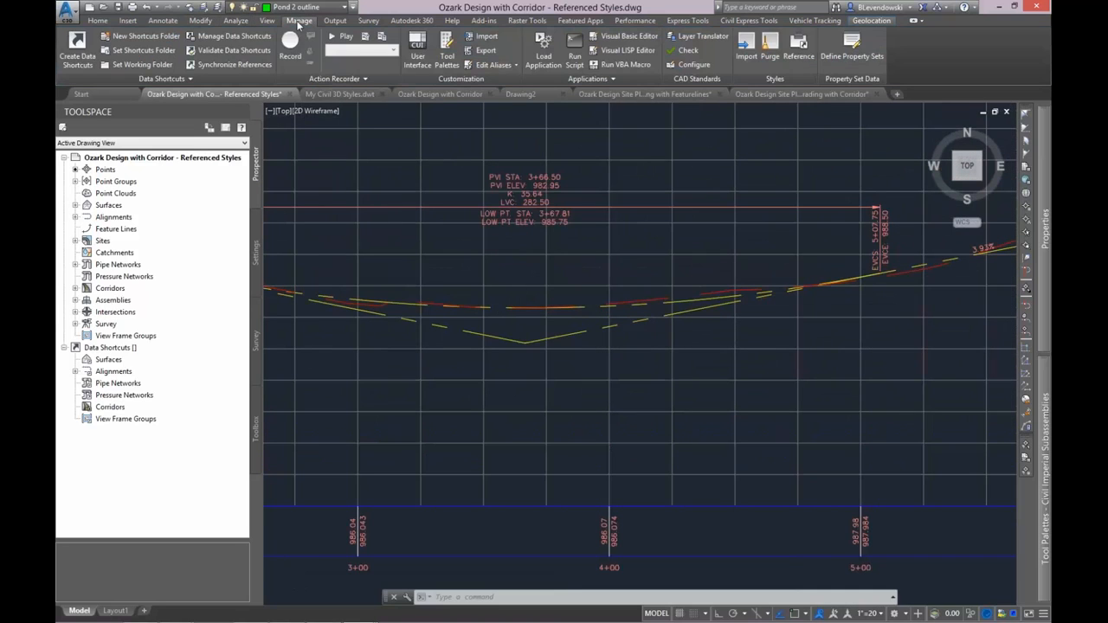
left_click(797, 56)
left_click(831, 96)
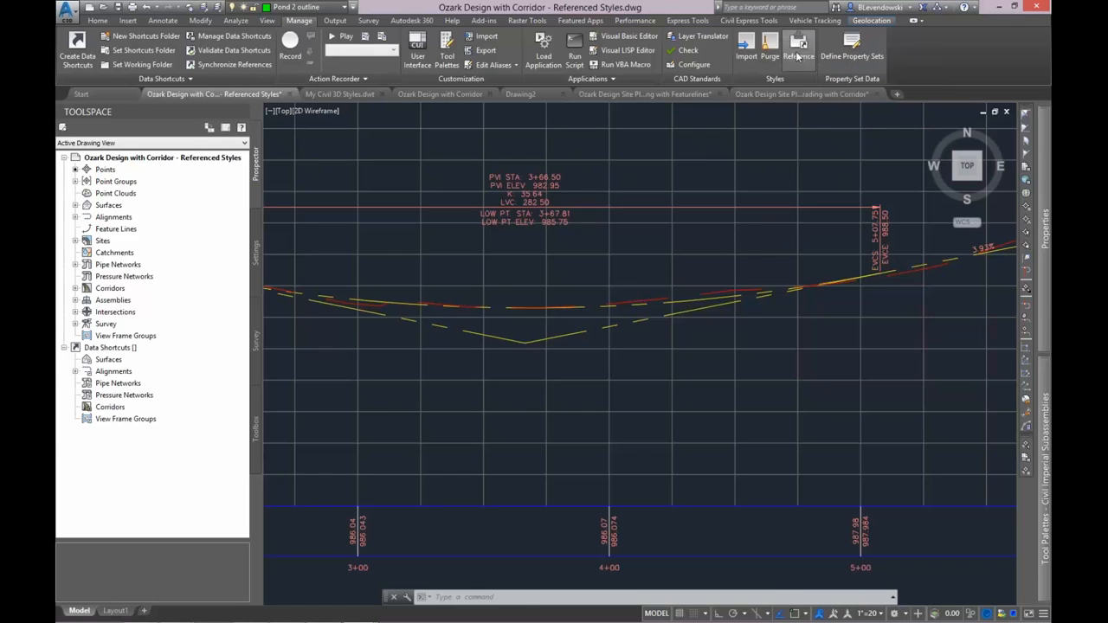
left_click_drag(593, 232, 693, 184)
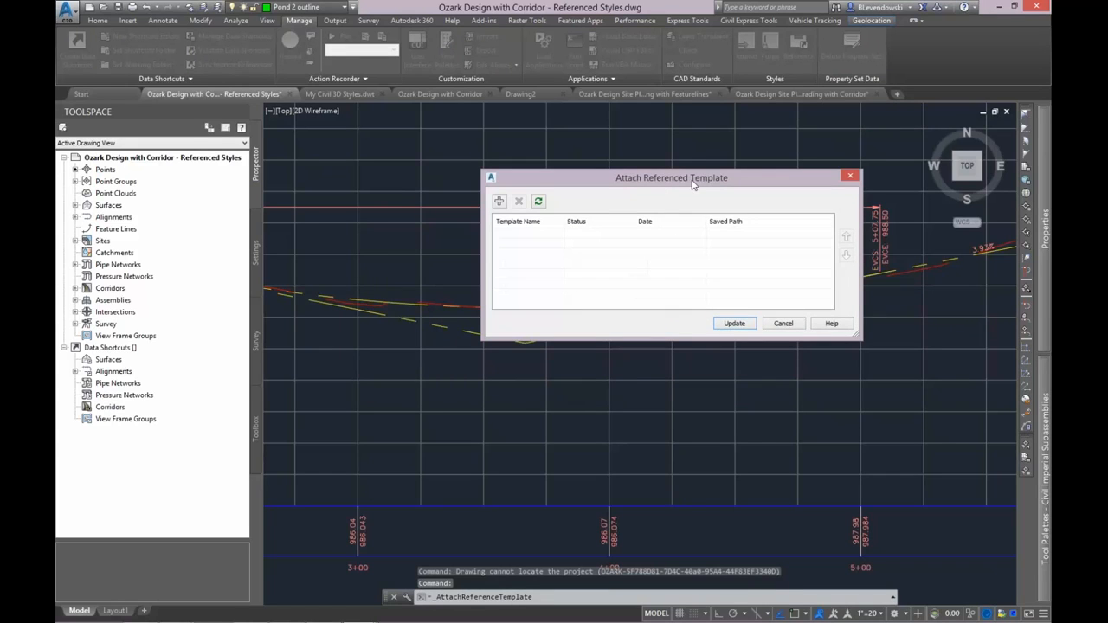
- Add My Civil 3D Styles.dwt from the Template folder within Datasets as a referenced template and update the drawing
left_click(499, 202)
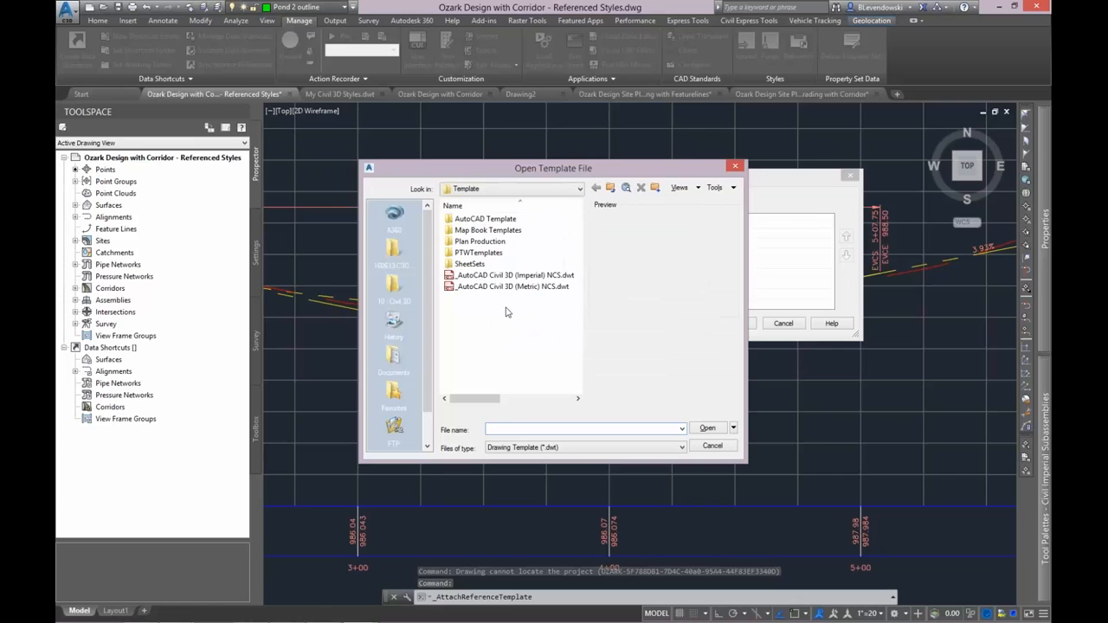
left_click(394, 288)
double_click(484, 221)
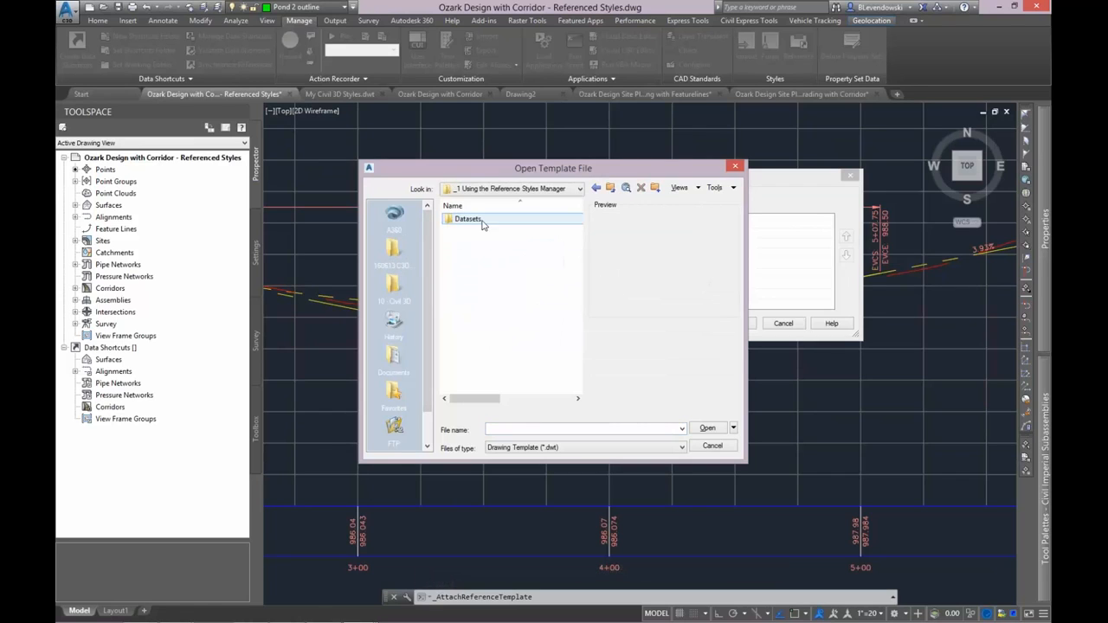
double_click(477, 220)
double_click(472, 219)
left_click(489, 219)
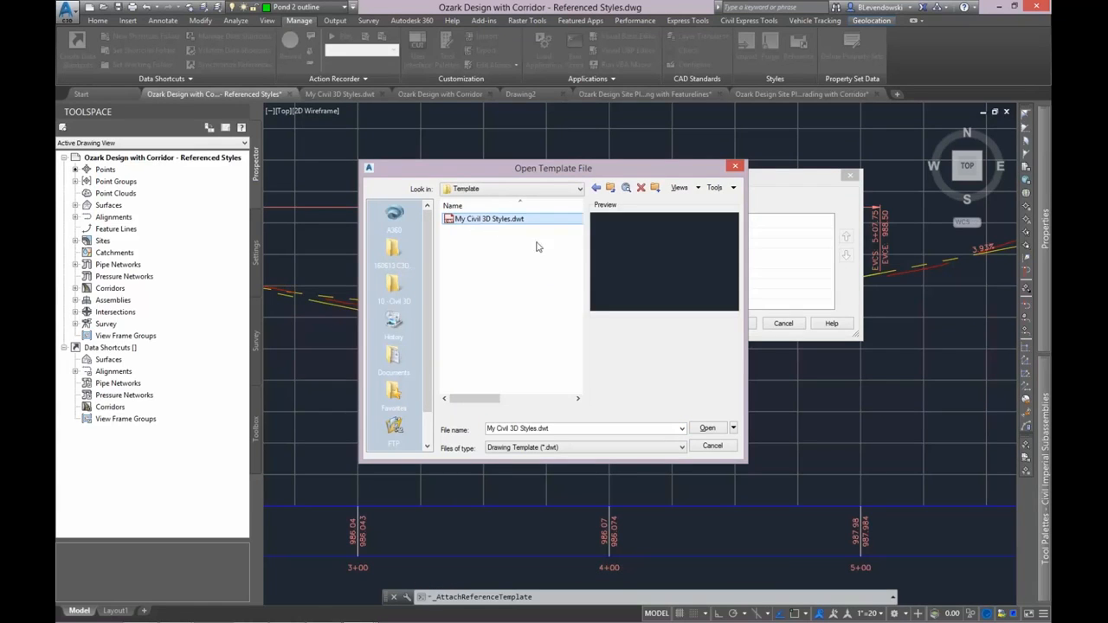
left_click(707, 427)
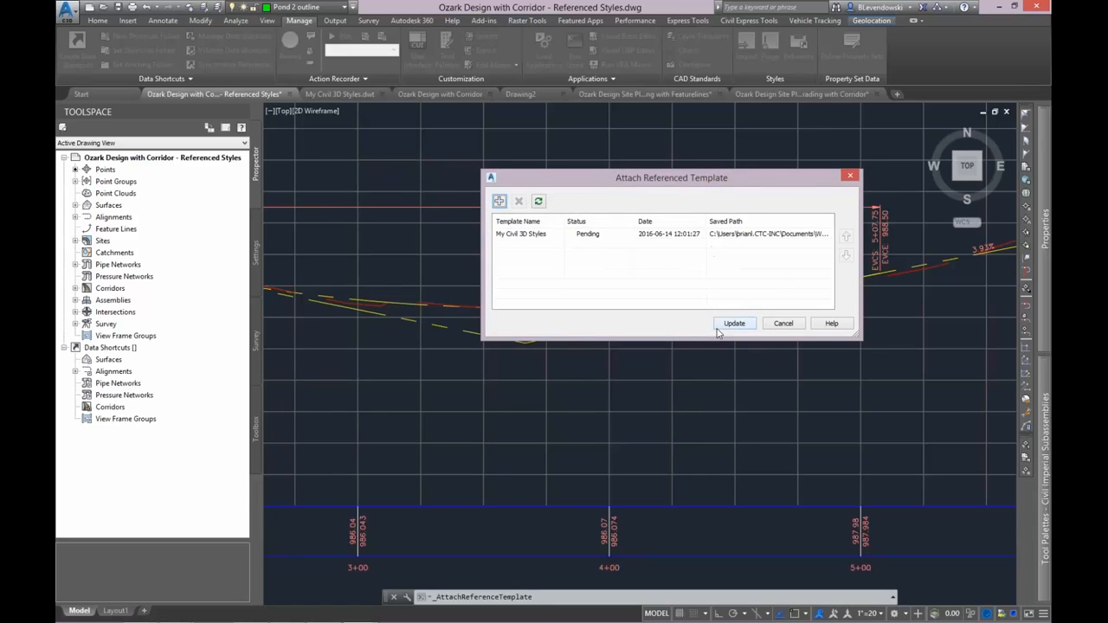
left_click(731, 323)
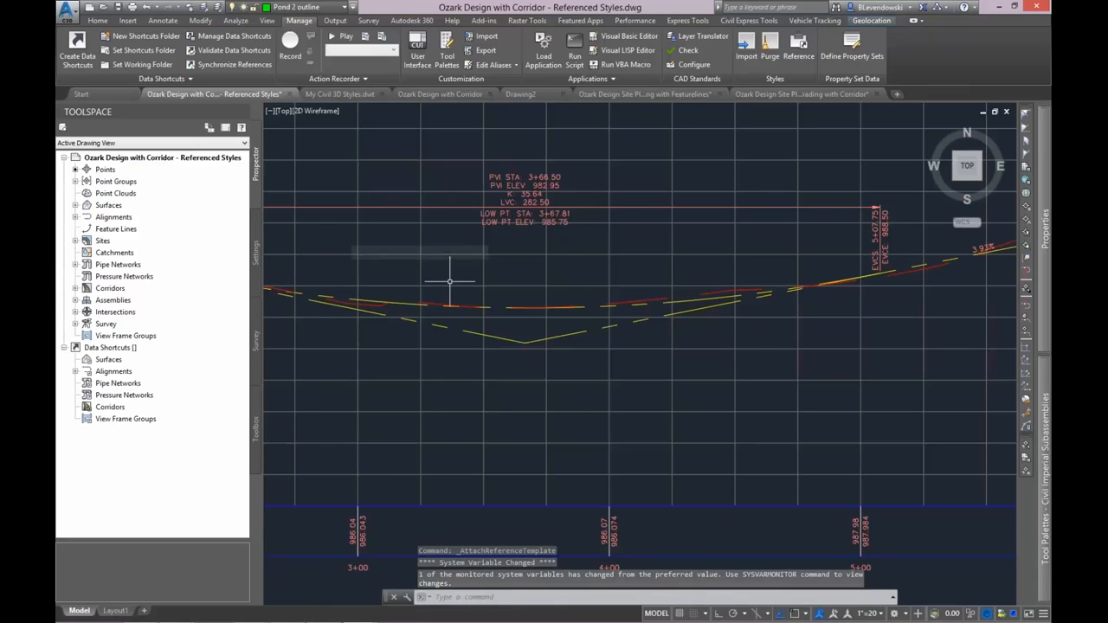
- Expand the Profile Styles collection in the drawing settings to examine the available profile styles
left_click(255, 252)
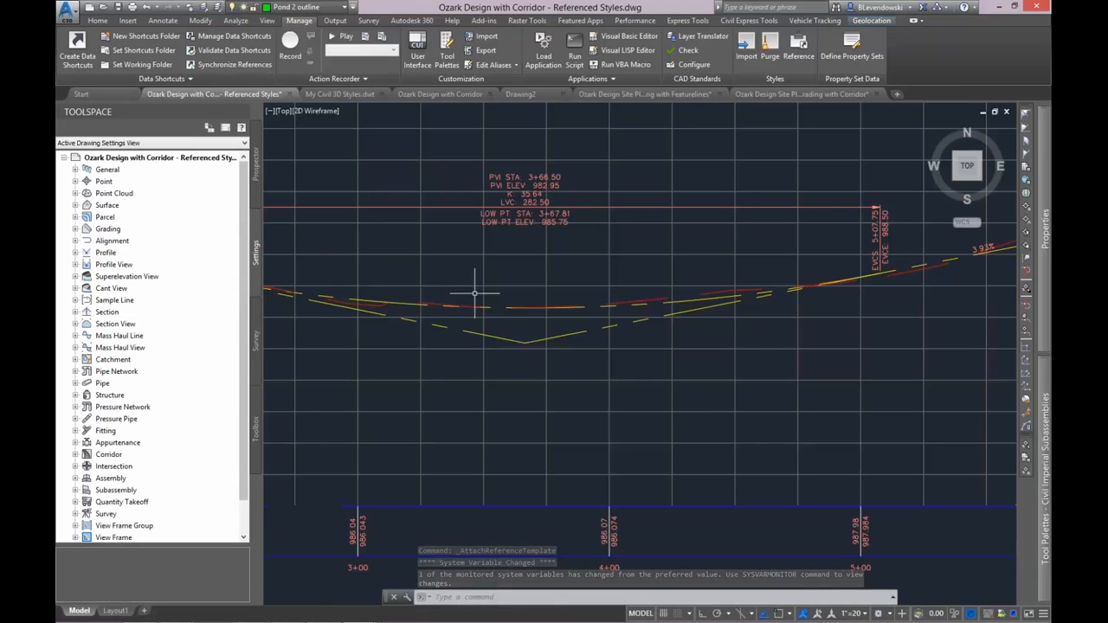
double_click(106, 254)
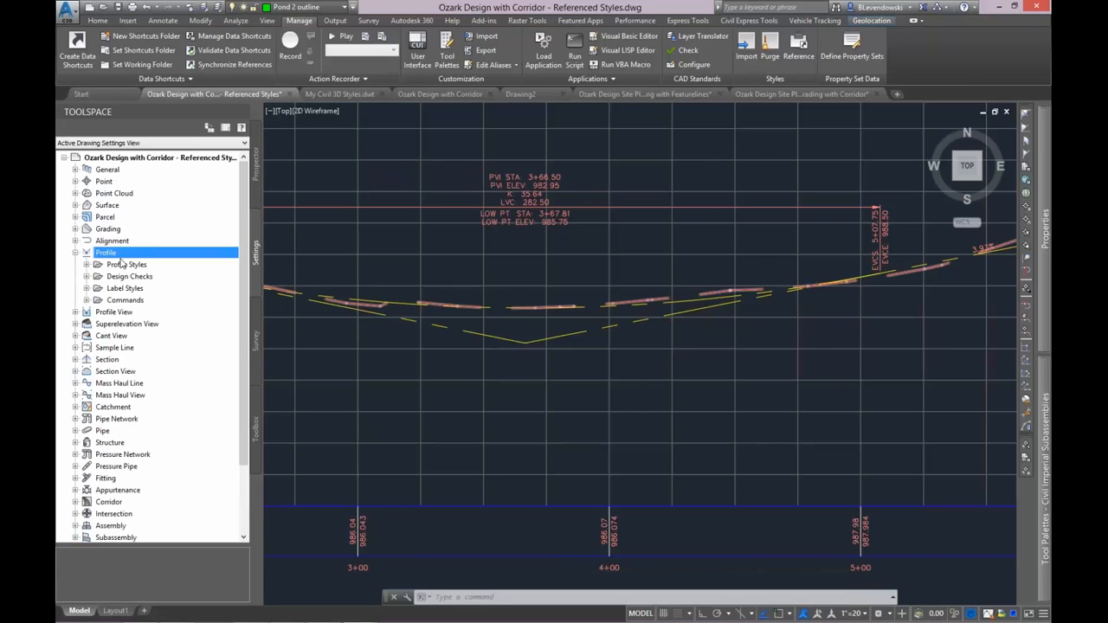
double_click(126, 264)
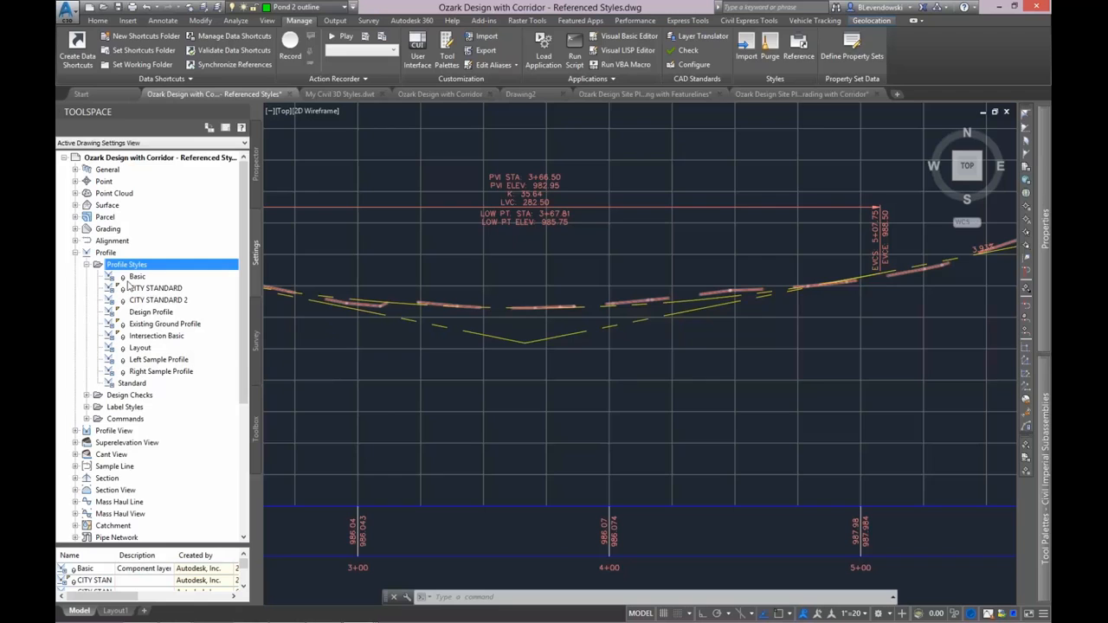
- In My Civil 3D Styles.dwt, copy the CITY STANDARD 2 profile style, name the copy CITY STANDARD 3 and save the template
left_click(346, 94)
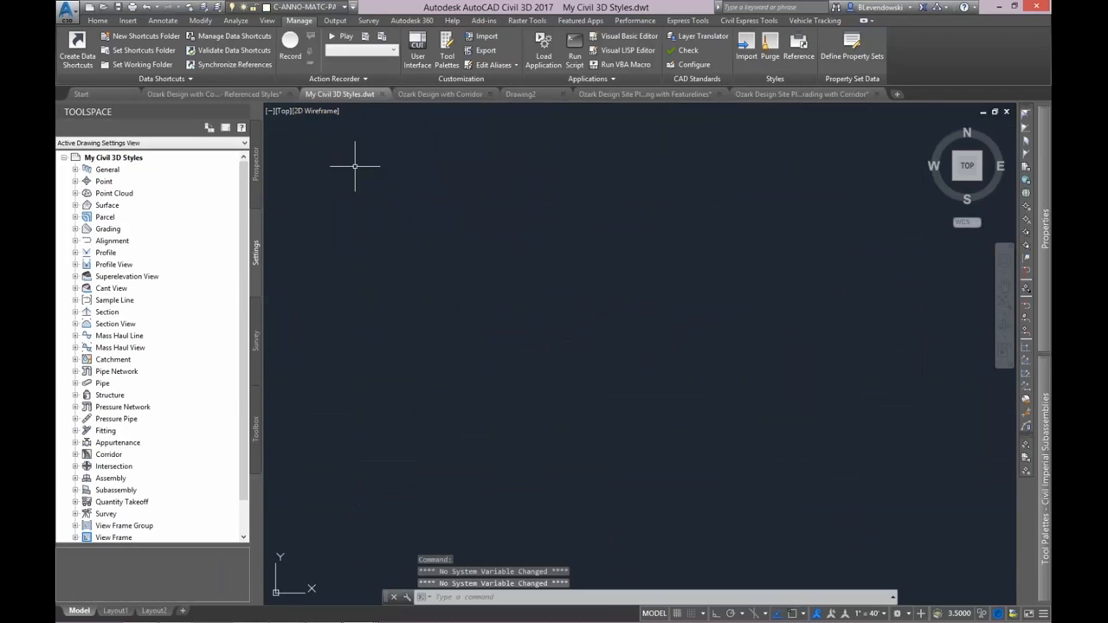
double_click(106, 252)
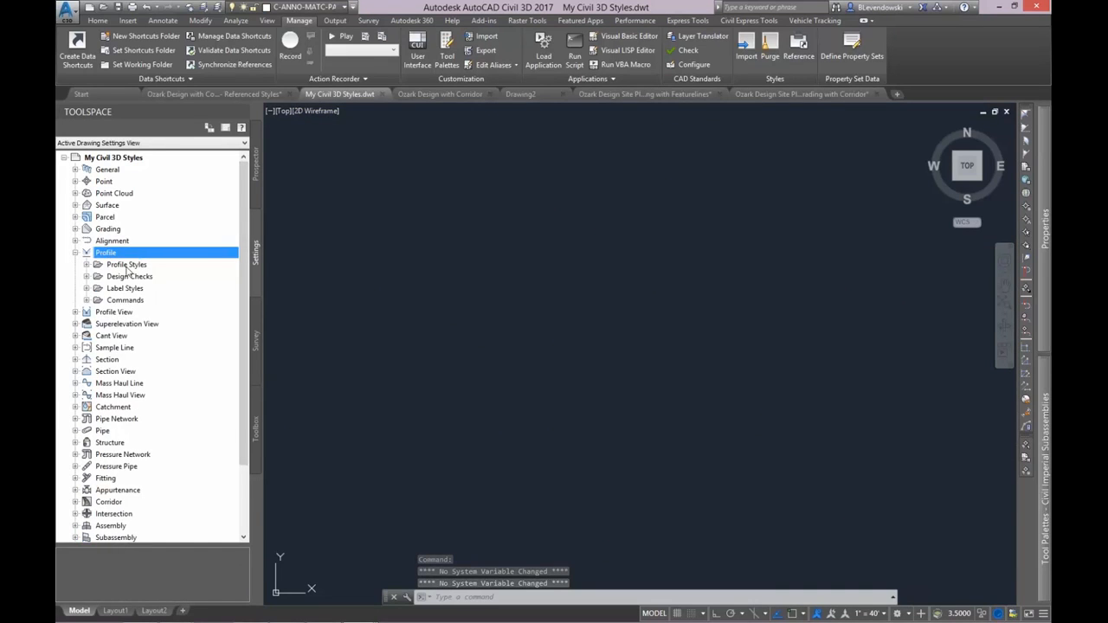
double_click(128, 264)
left_click(144, 300)
right_click(145, 299)
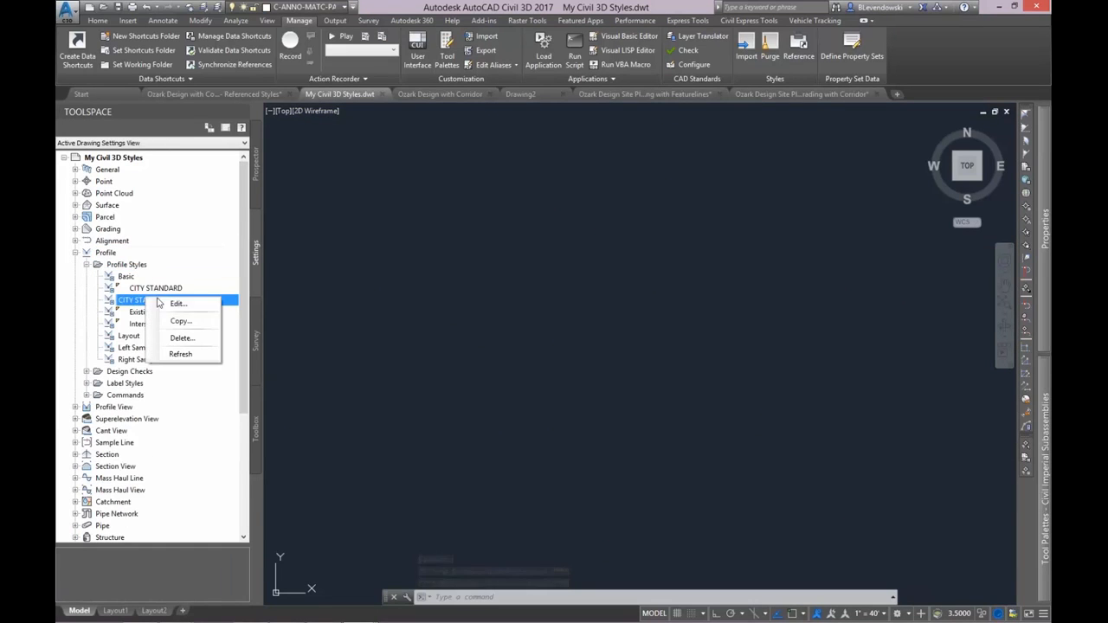
left_click(183, 321)
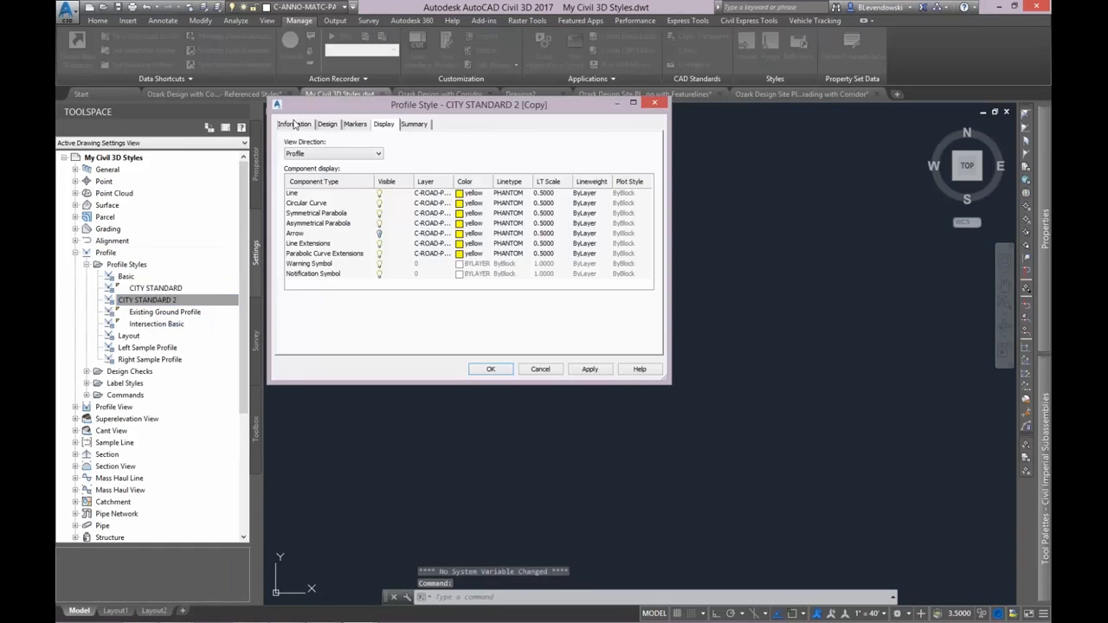
left_click(295, 124)
left_click_drag(337, 152, 372, 152)
type("3")
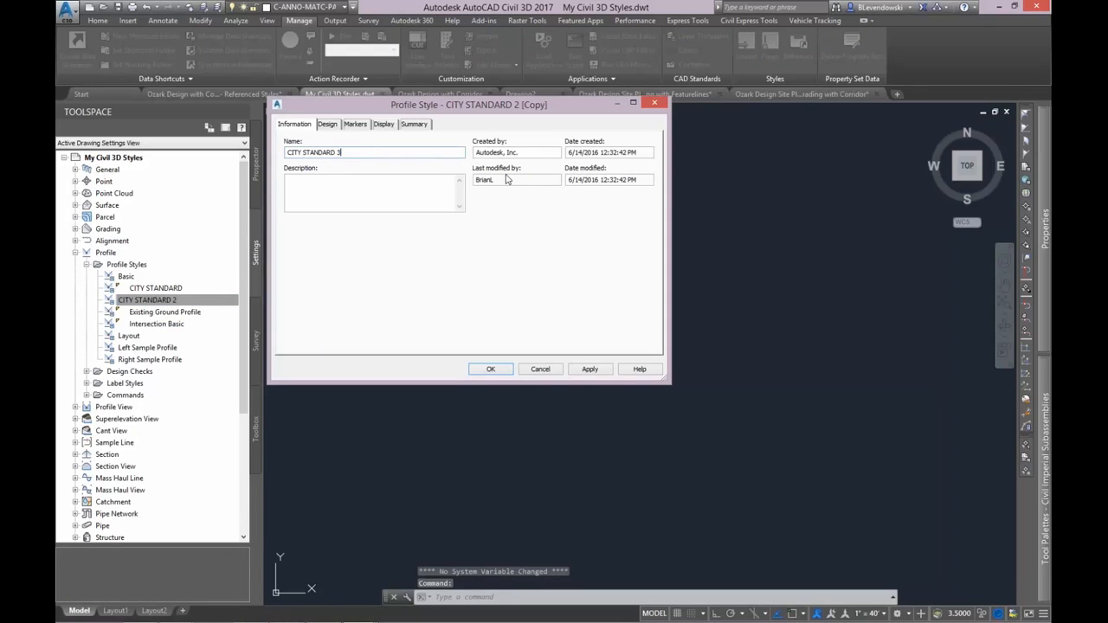
left_click(486, 369)
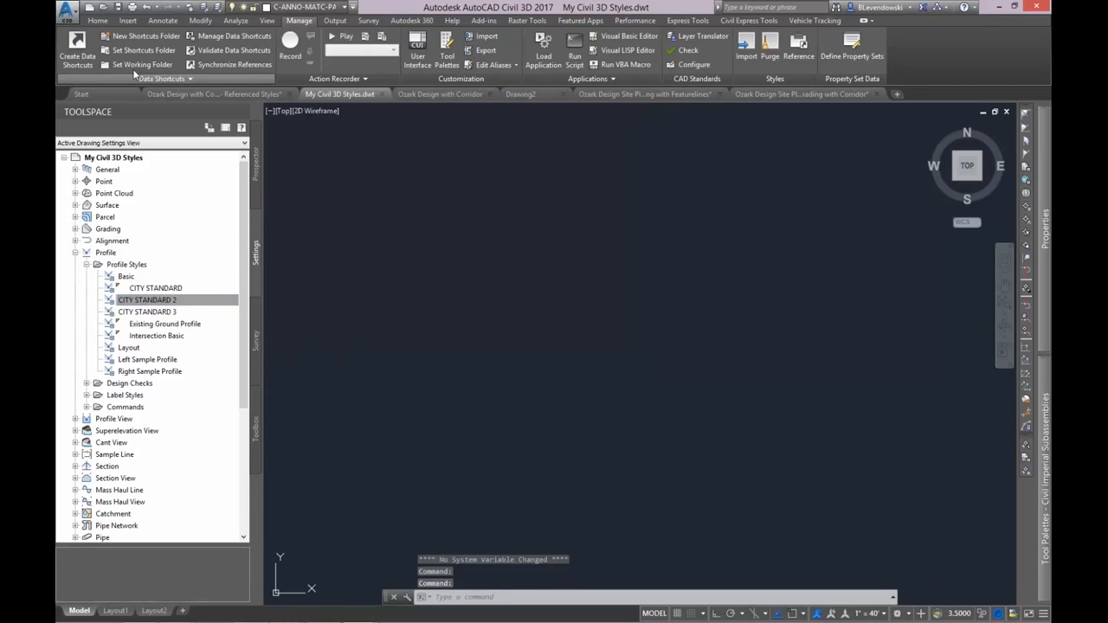
left_click(117, 7)
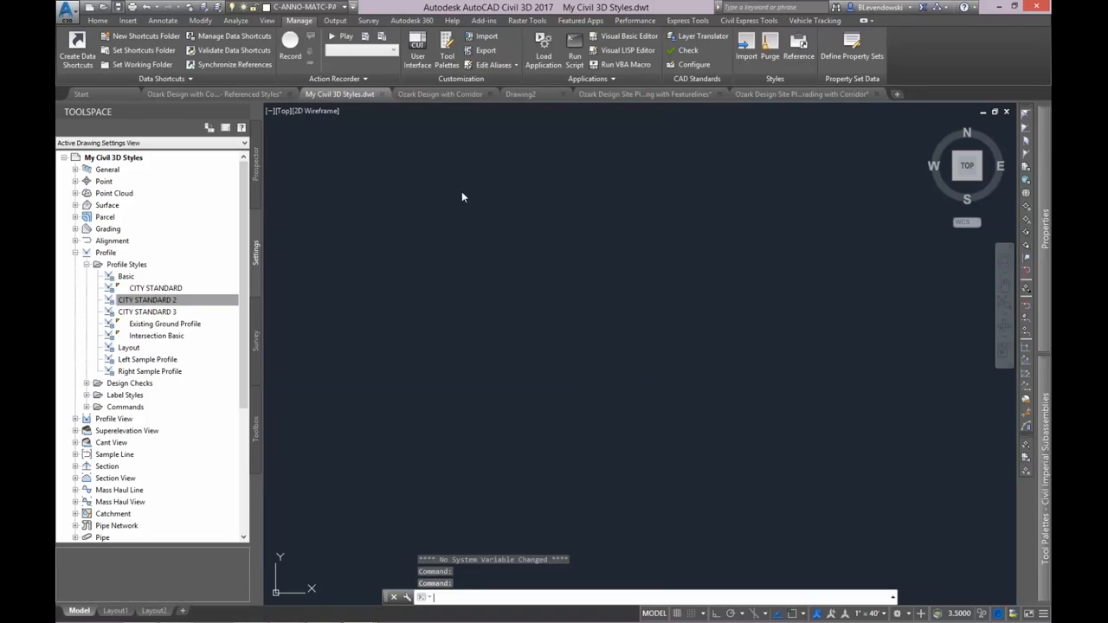
- Return to the Ozark referenced styles drawing, update the attached My Civil 3D Styles template and check the profile styles list
left_click(237, 97)
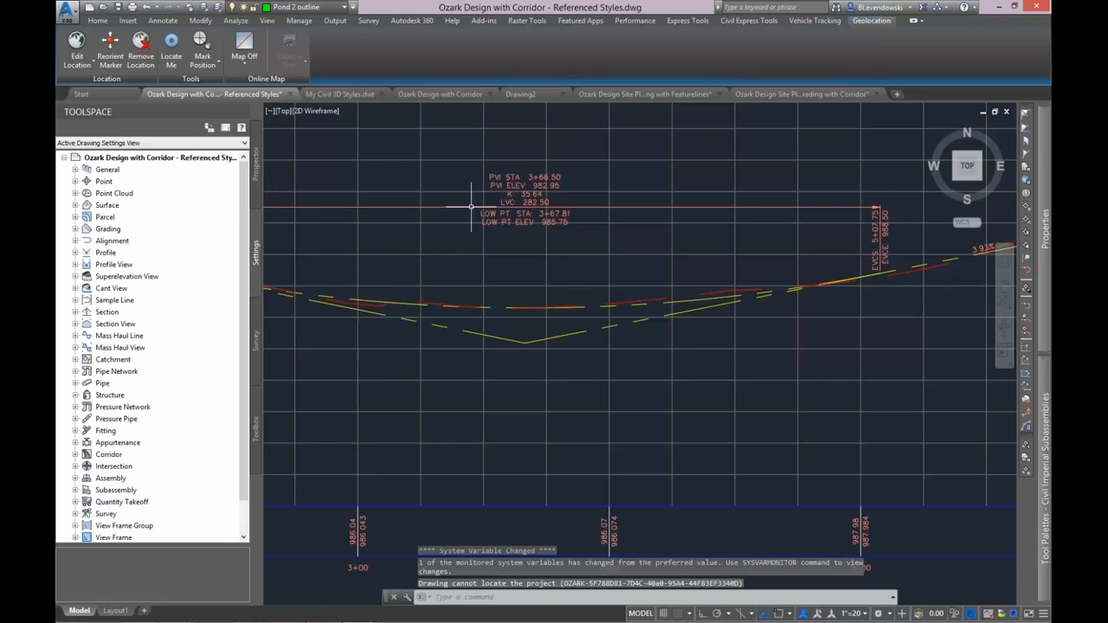
left_click(299, 20)
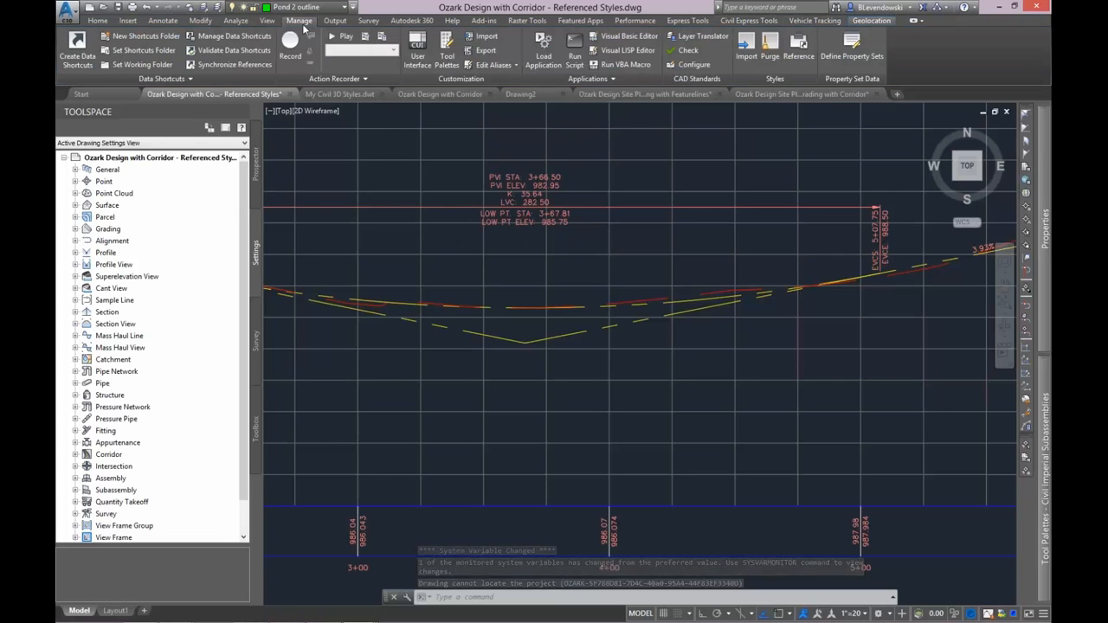
left_click(798, 50)
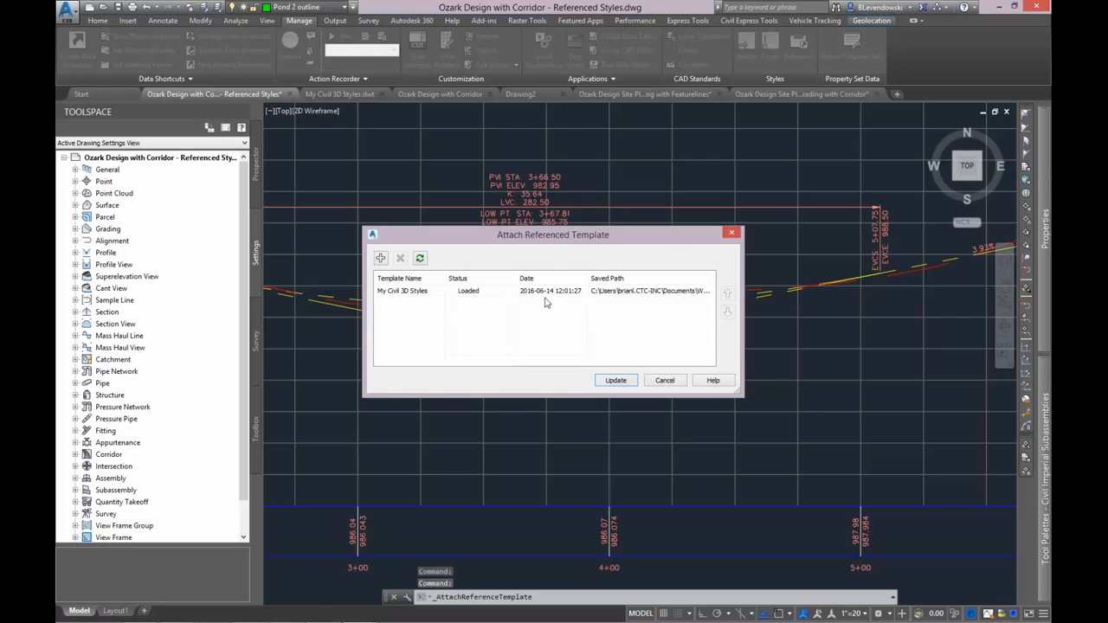
left_click(616, 381)
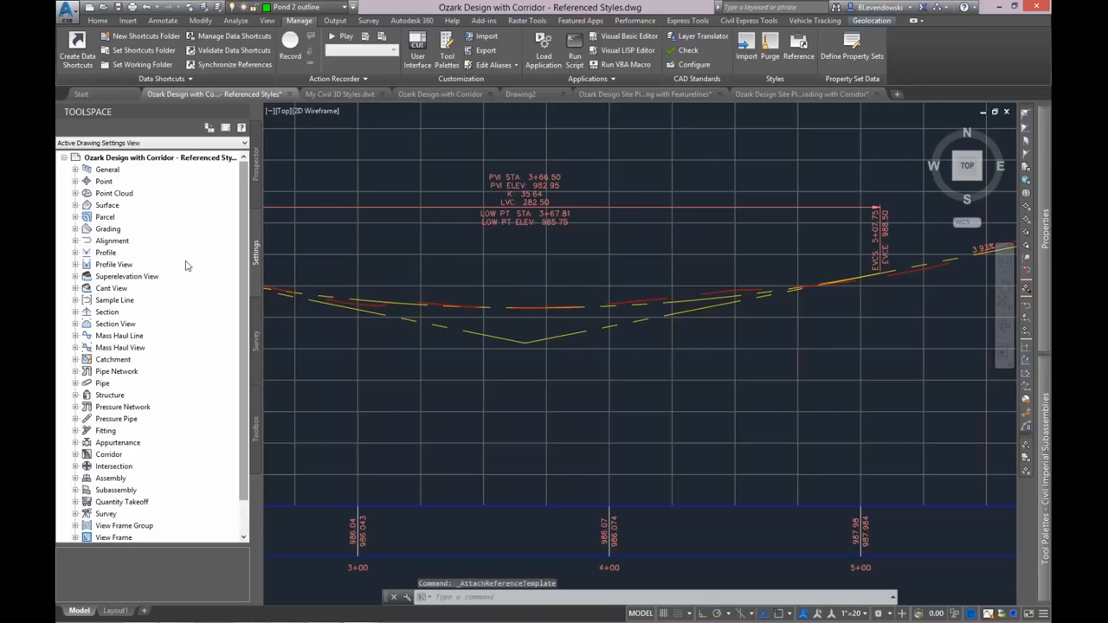
double_click(134, 253)
double_click(138, 265)
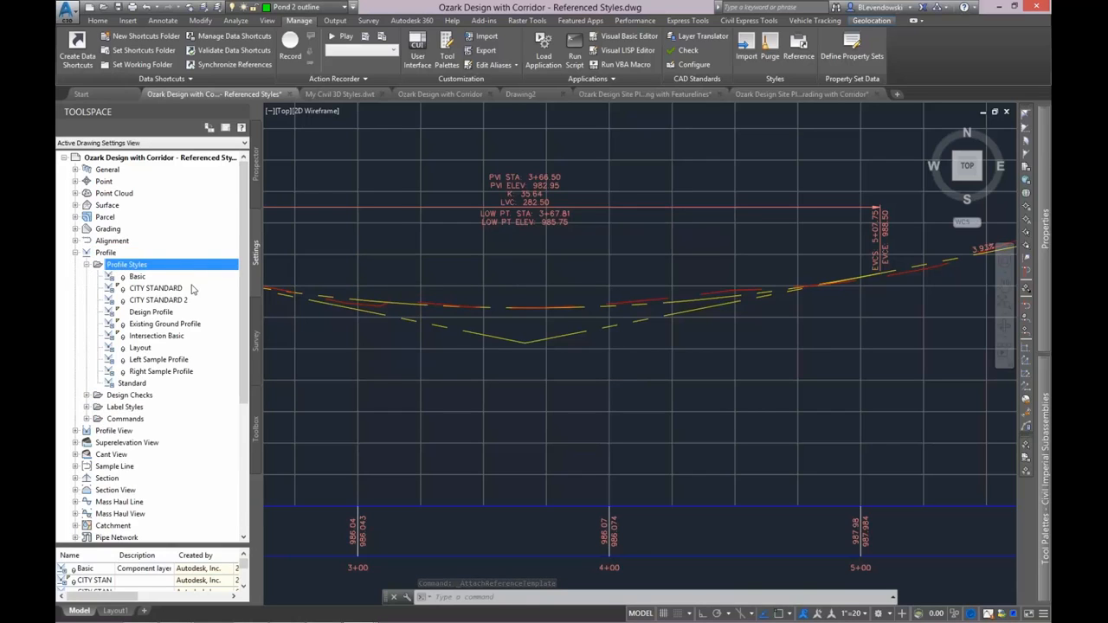
- Check for the CITY STANDARD 3 profile style in My Civil 3D Styles.dwt and save the template again
left_click(343, 94)
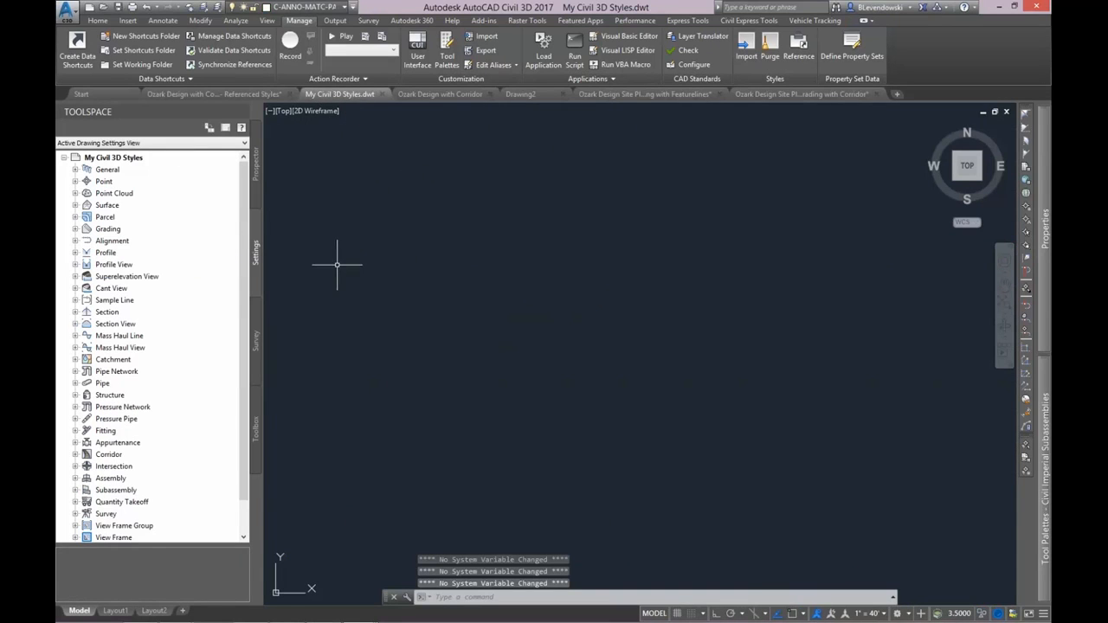
double_click(106, 252)
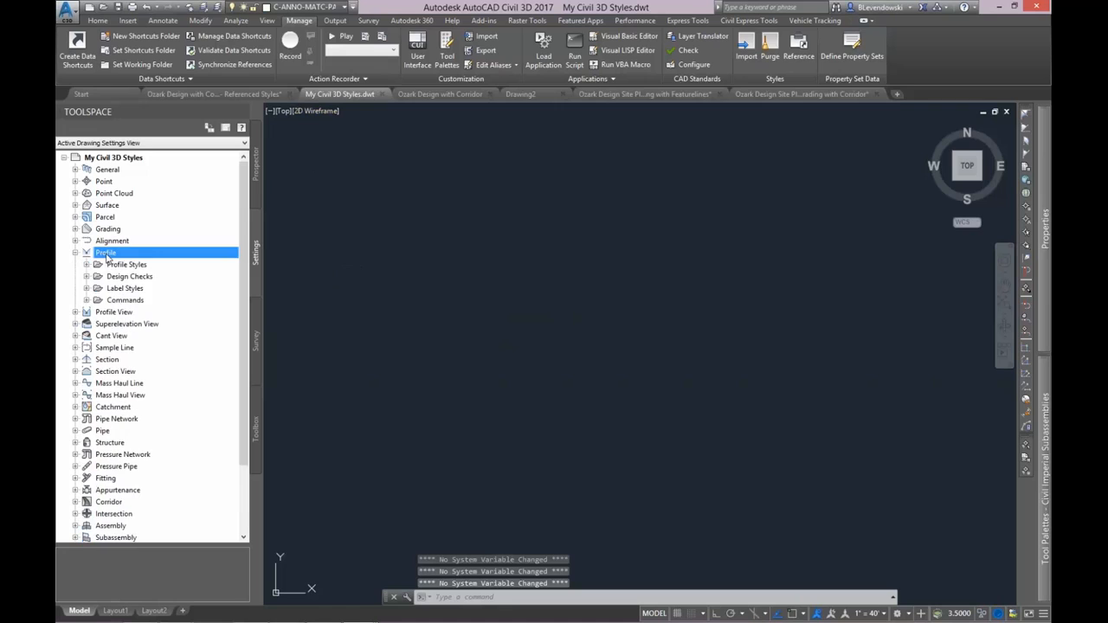
double_click(152, 264)
left_click(159, 309)
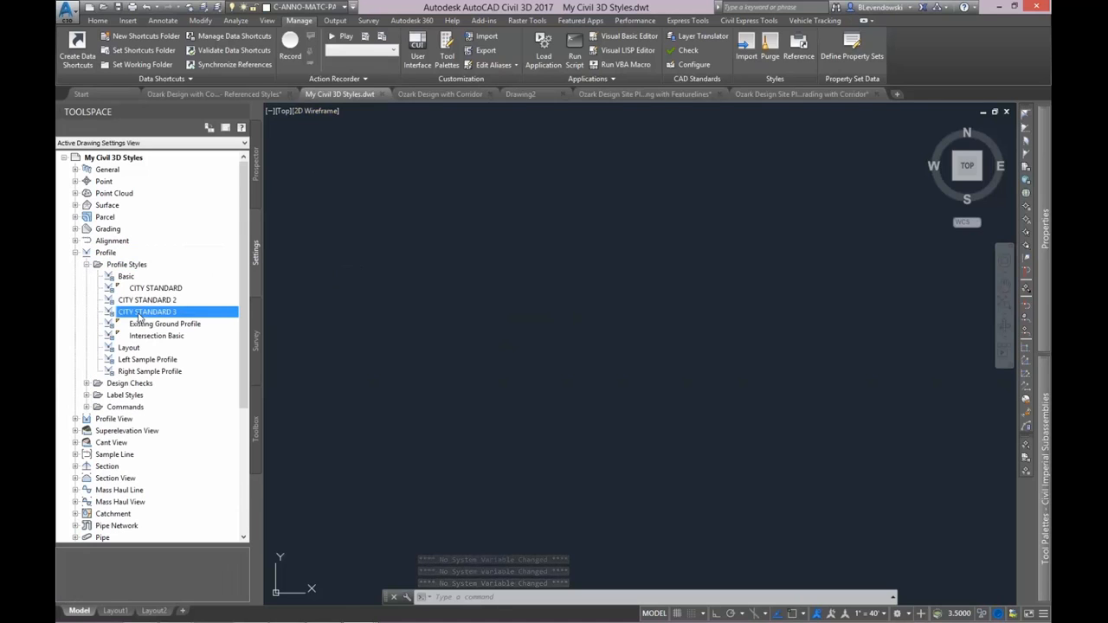
left_click(119, 7)
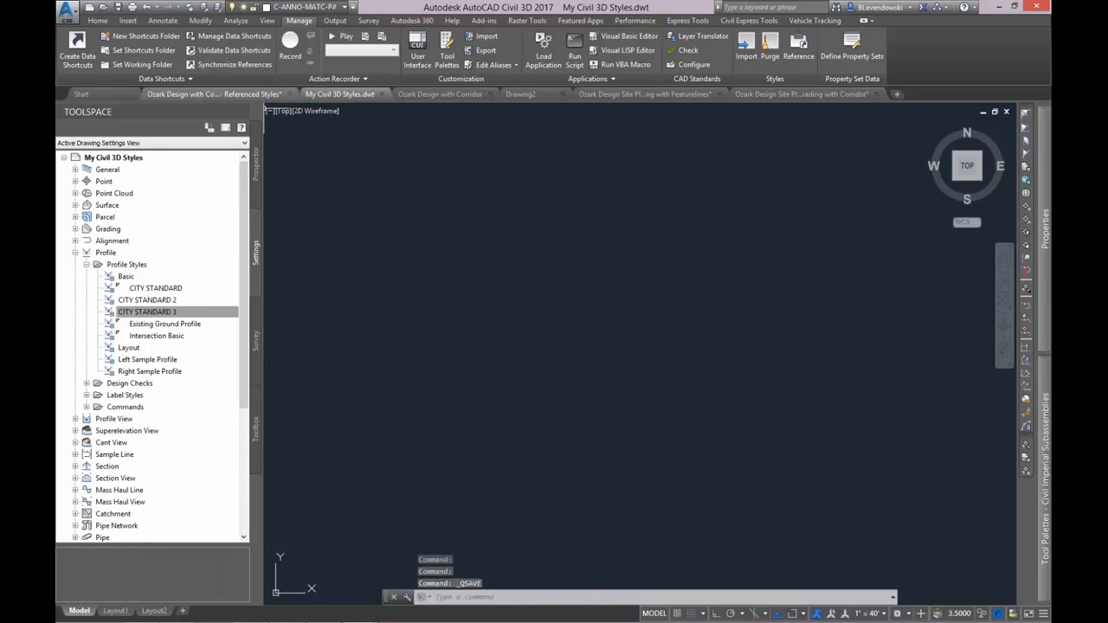
- Update the referenced template again in the Ozark referenced styles drawing and review its profile styles for CITY STANDARD 3
left_click(213, 93)
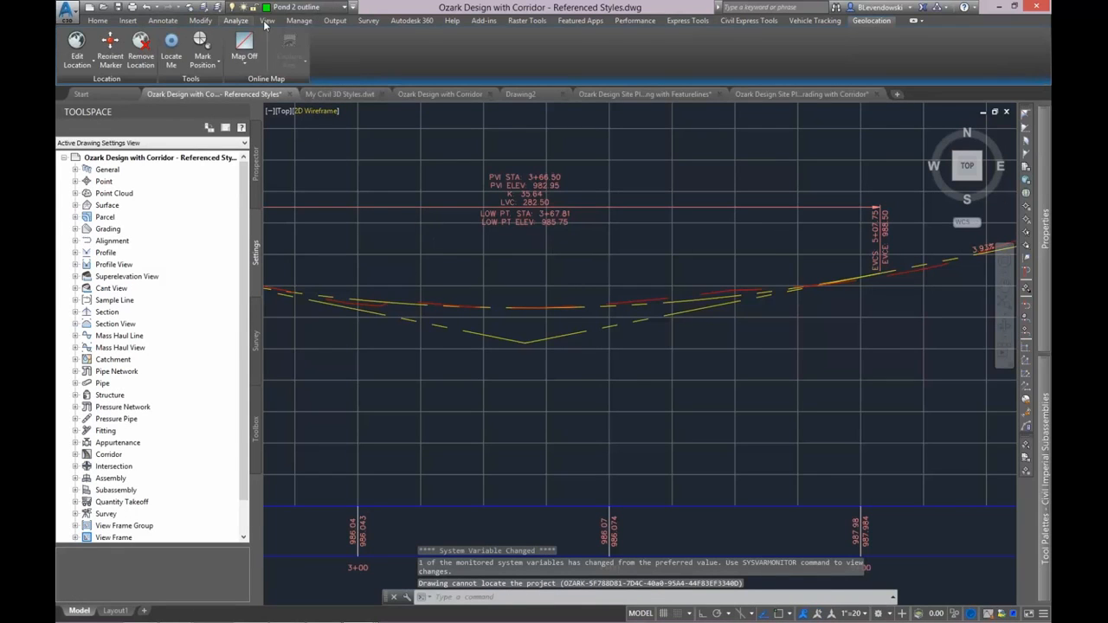
left_click(299, 20)
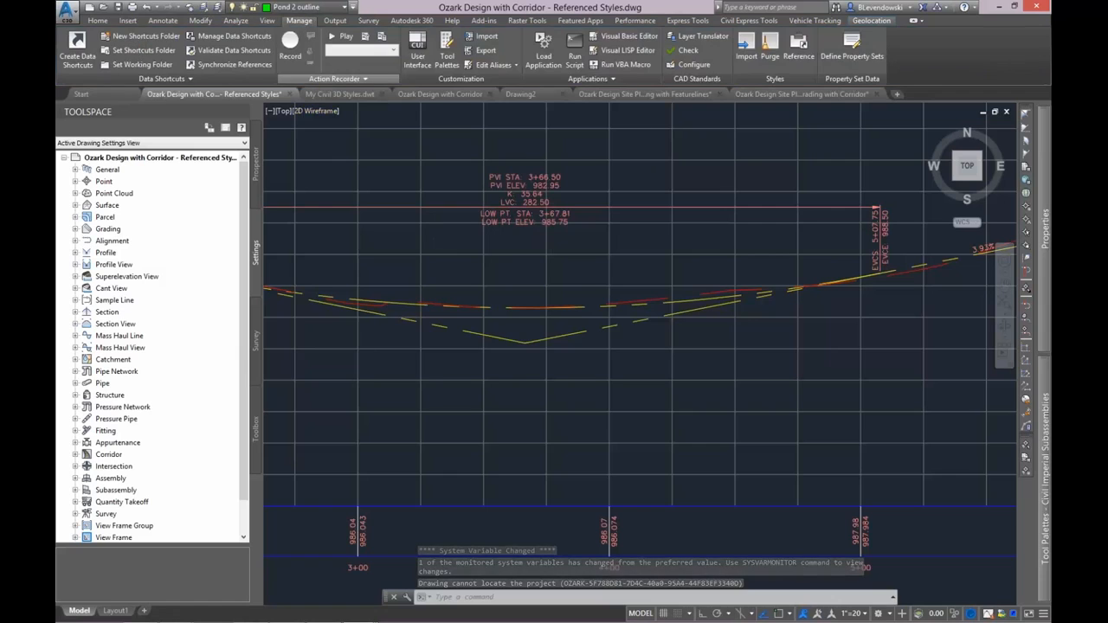
left_click(799, 55)
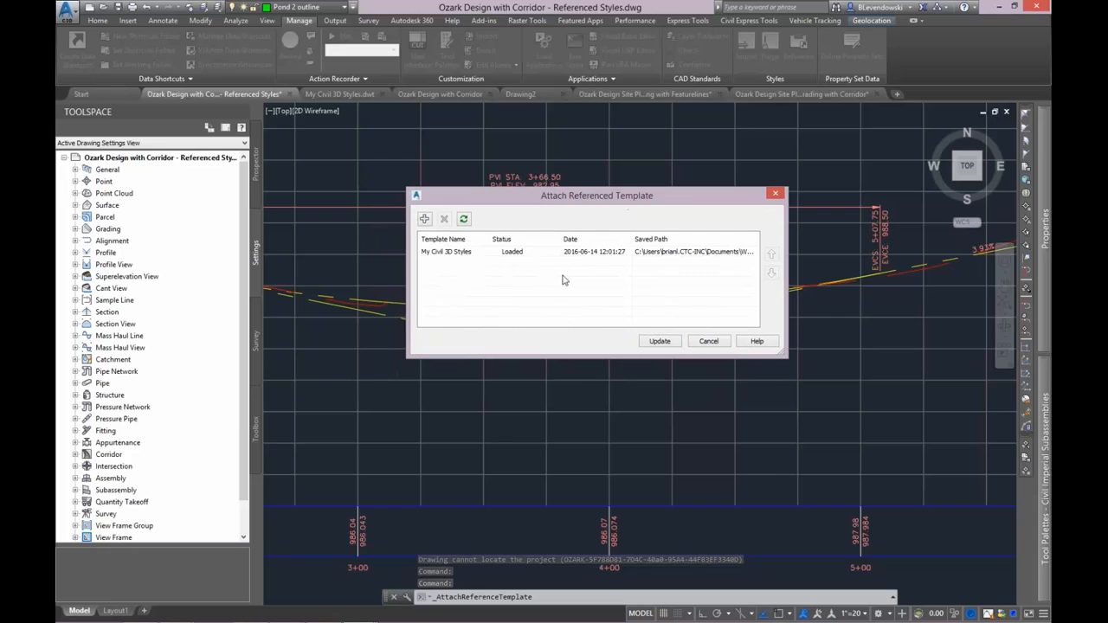
left_click(659, 341)
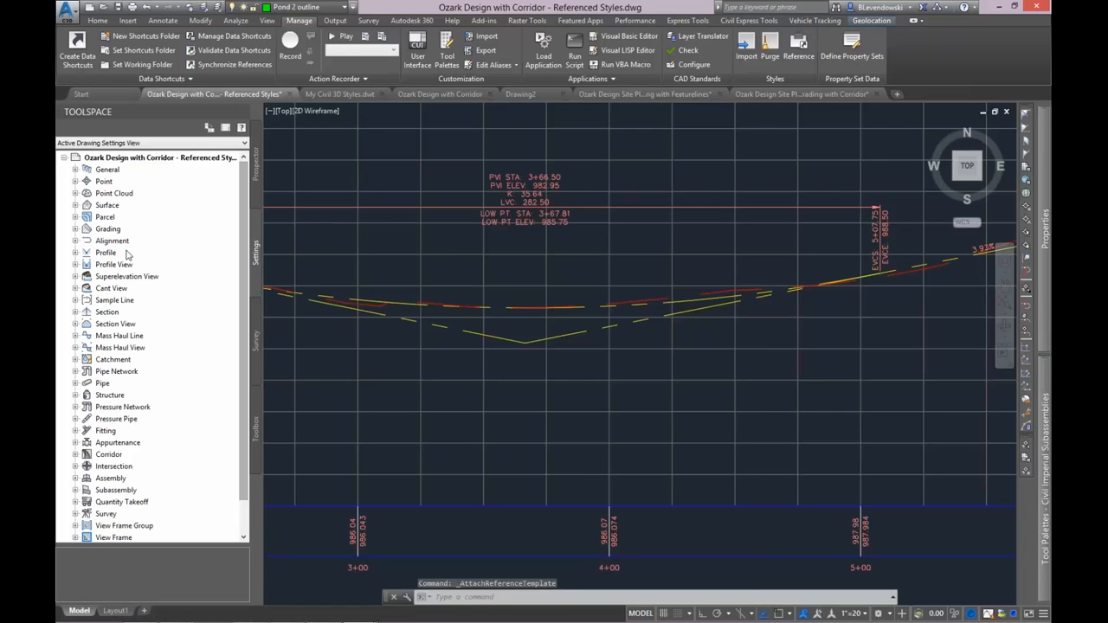
double_click(107, 252)
double_click(121, 265)
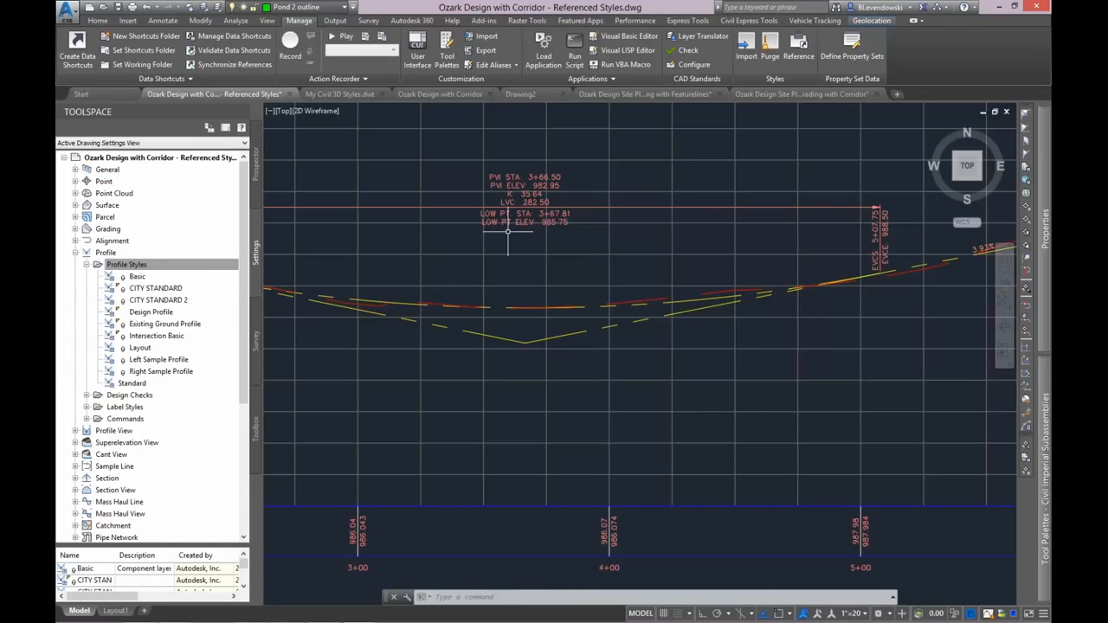
- In My Civil 3D Styles.dwt, copy the CITY STANDARD profile style, name the copy CITY STANDARD 4 and save the template
left_click(340, 93)
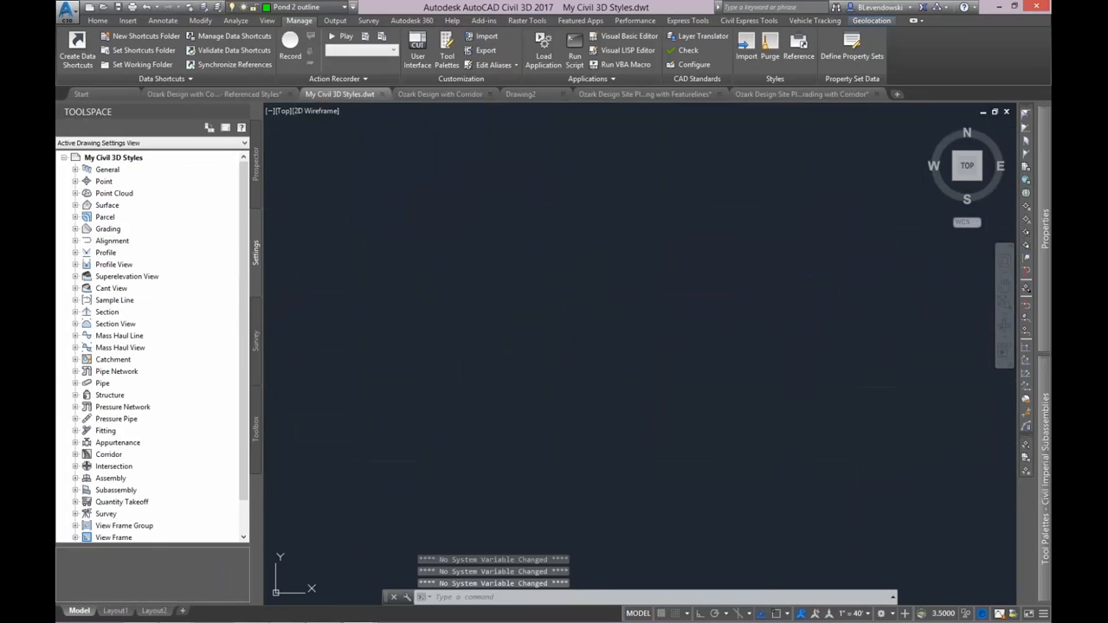
double_click(111, 253)
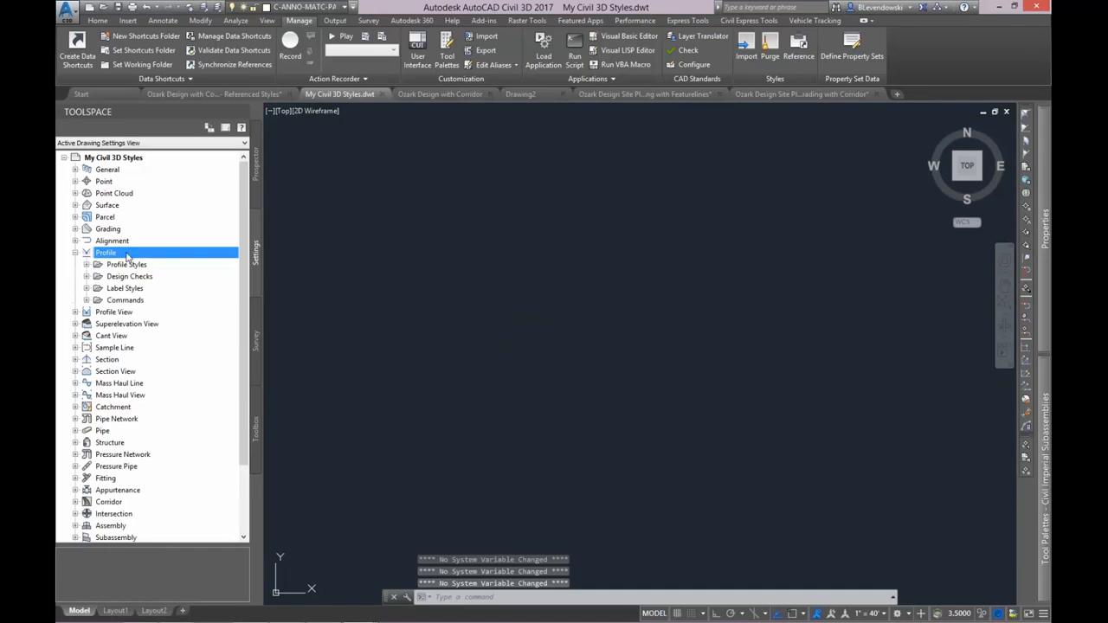
double_click(121, 265)
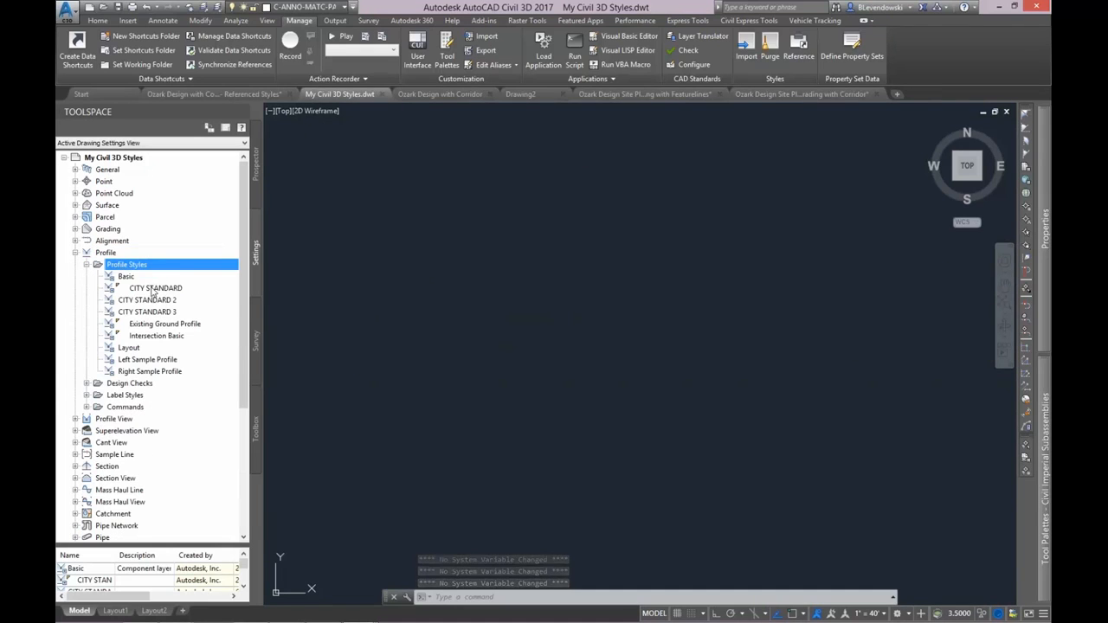
right_click(166, 288)
left_click(177, 309)
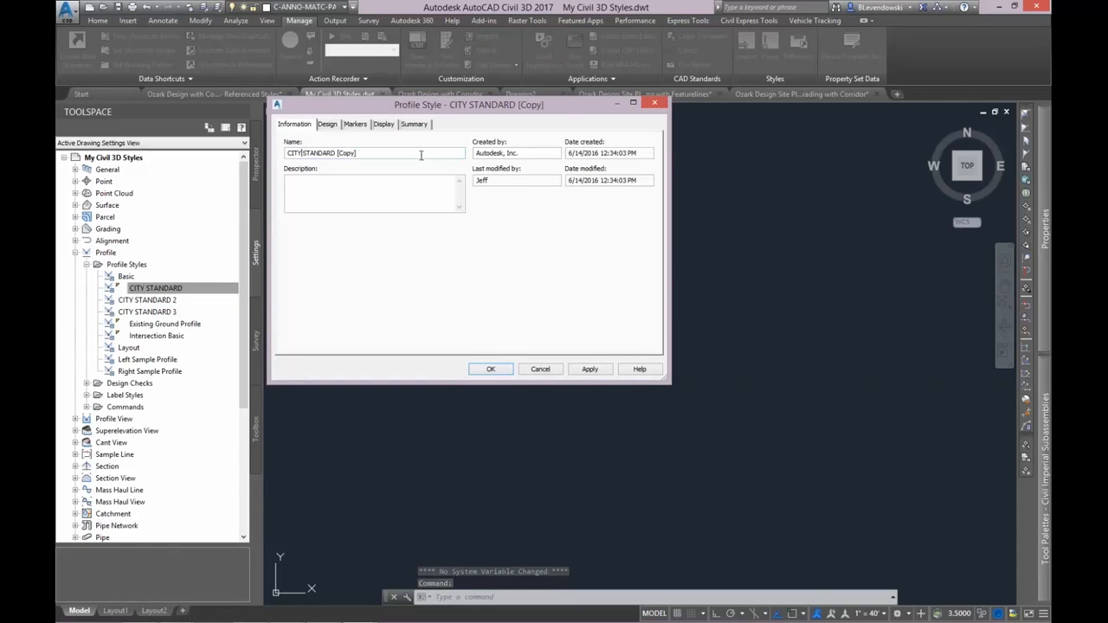
left_click_drag(421, 153, 287, 154)
type("CITY S")
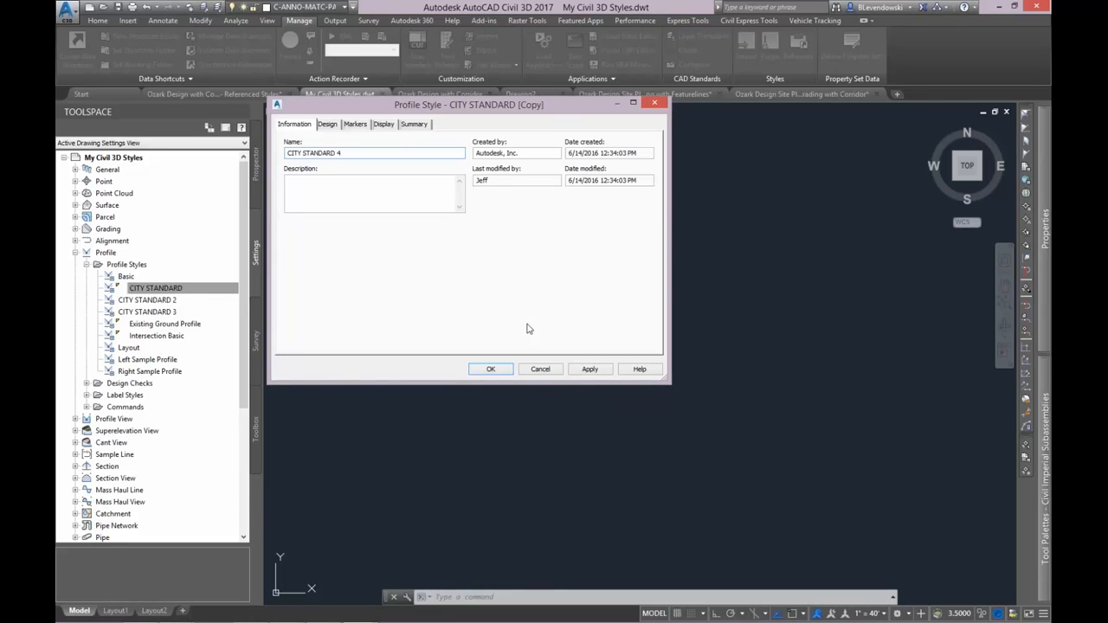
left_click(489, 370)
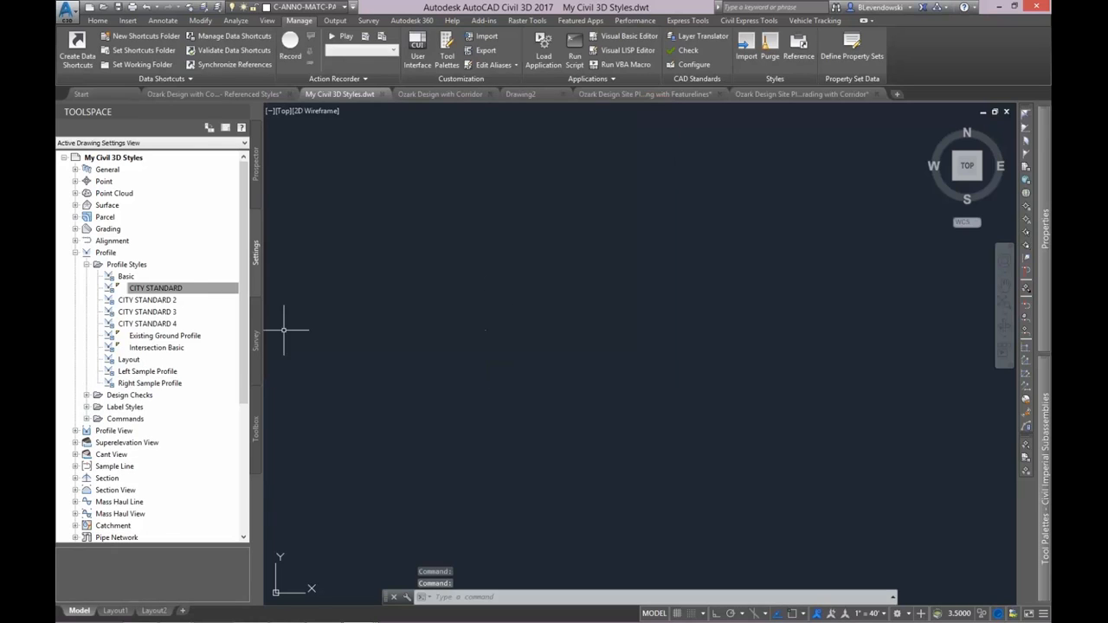
left_click(148, 326)
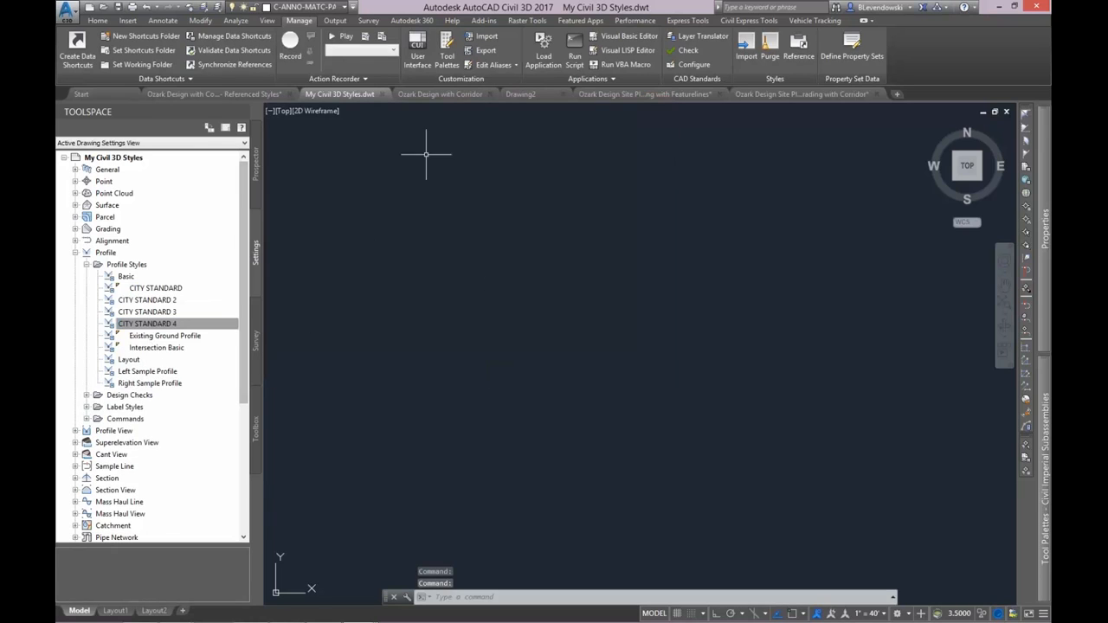
left_click(118, 7)
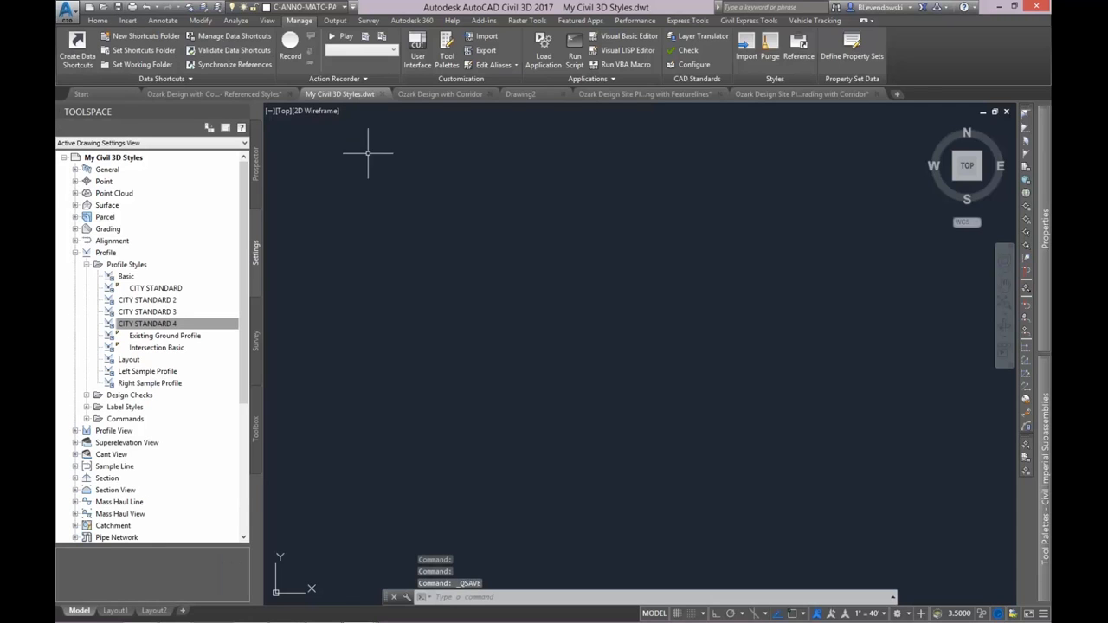
- In the Ozark referenced styles drawing, detach the My Civil 3D Styles referenced template, apply the update and review the profile styles
left_click(213, 94)
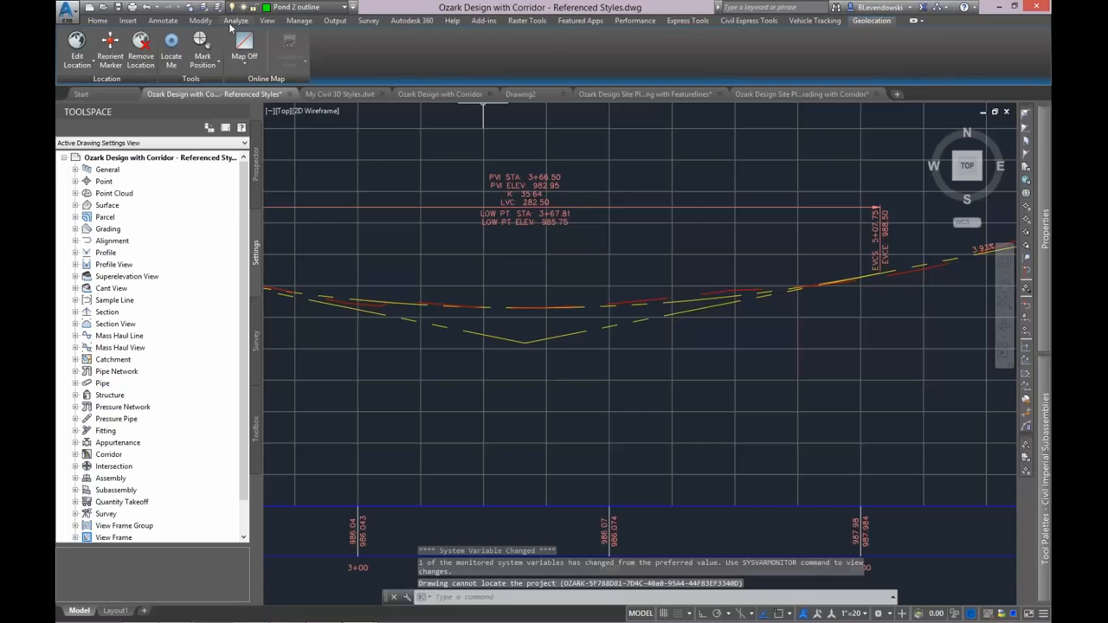
left_click(299, 19)
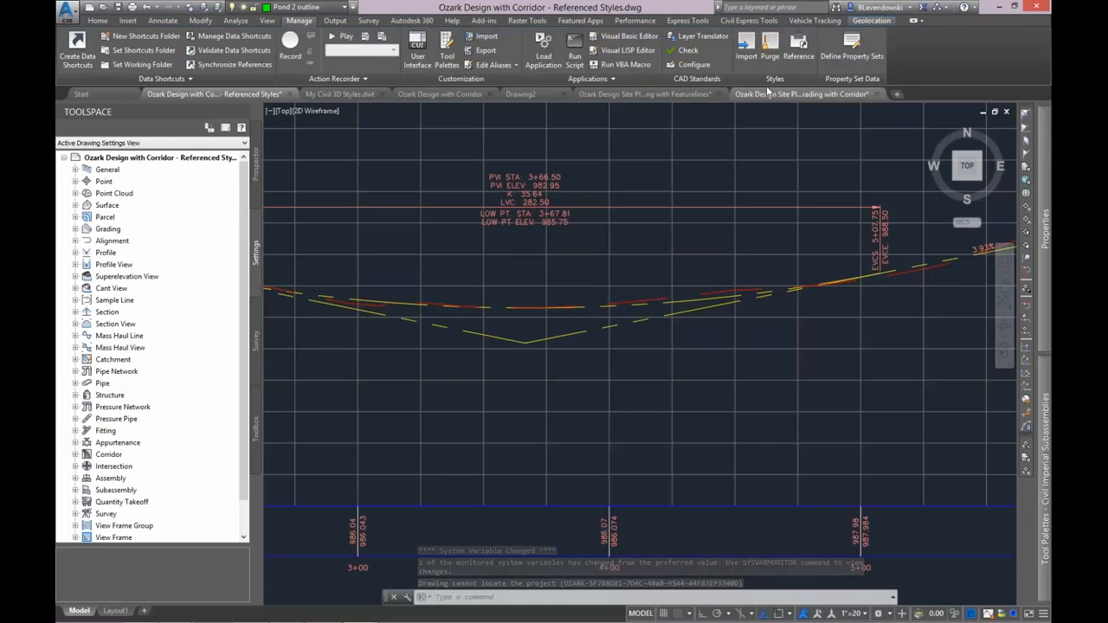
left_click(797, 53)
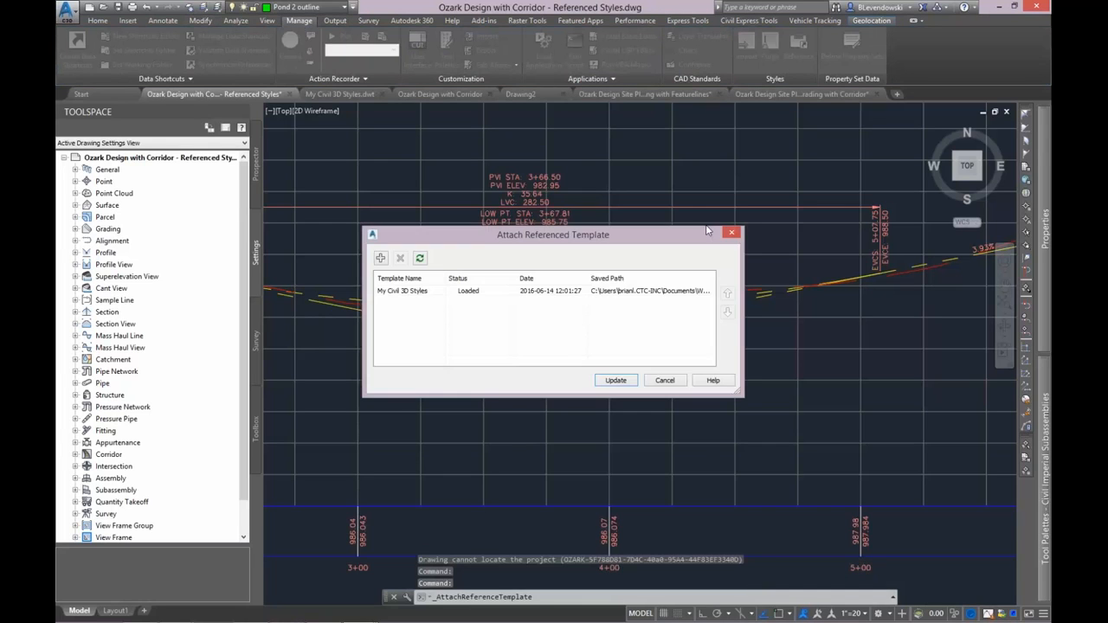
left_click(665, 380)
left_click(797, 54)
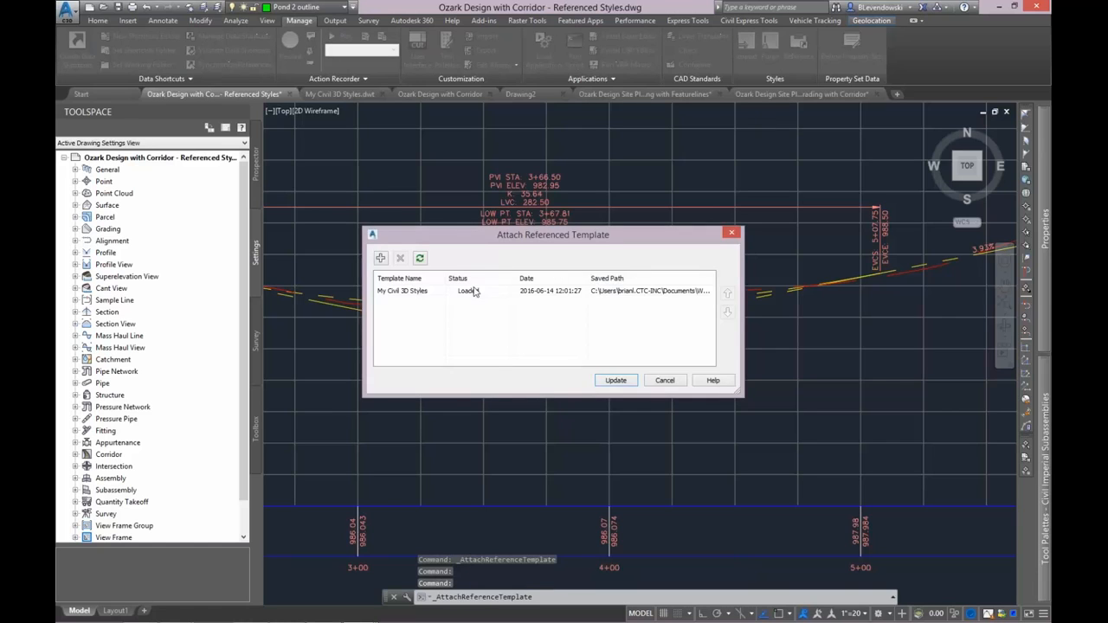
left_click(417, 293)
left_click(400, 259)
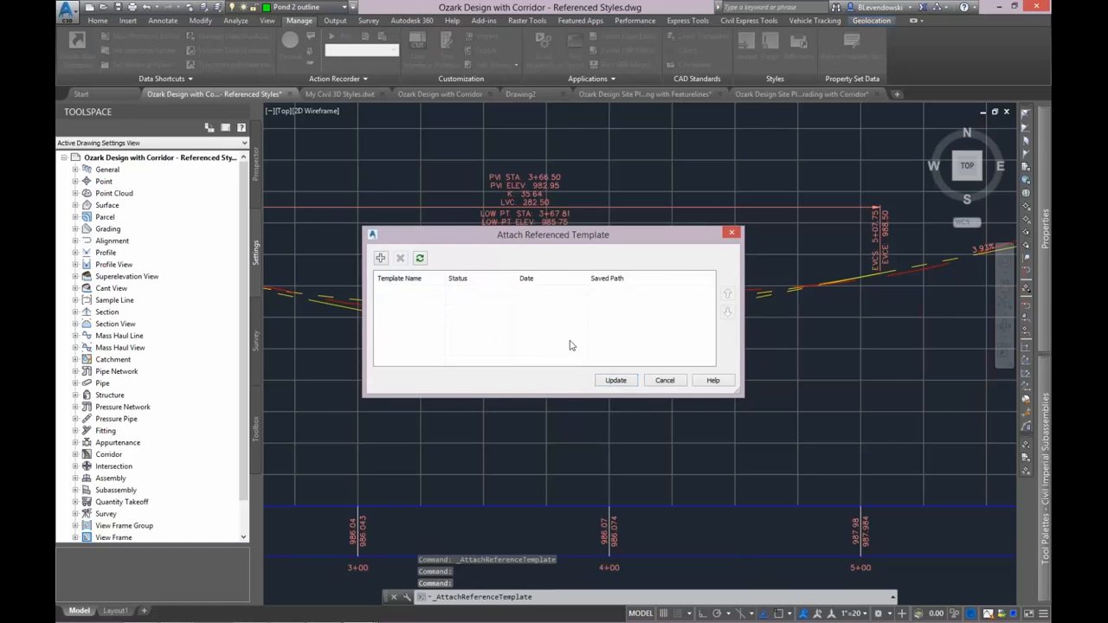
left_click(615, 381)
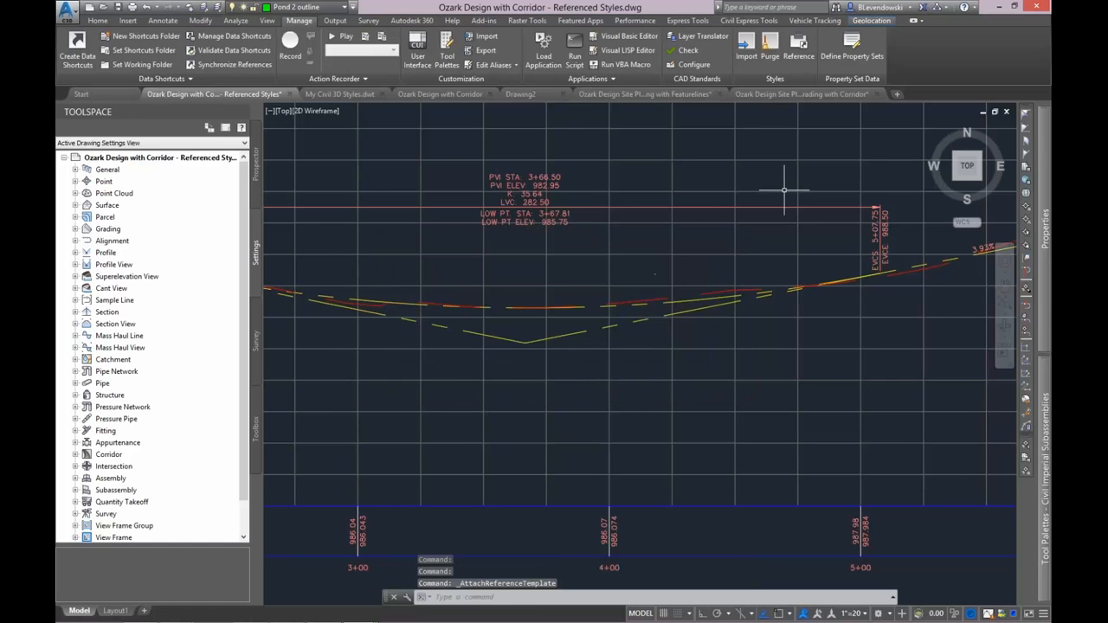
double_click(106, 253)
double_click(124, 264)
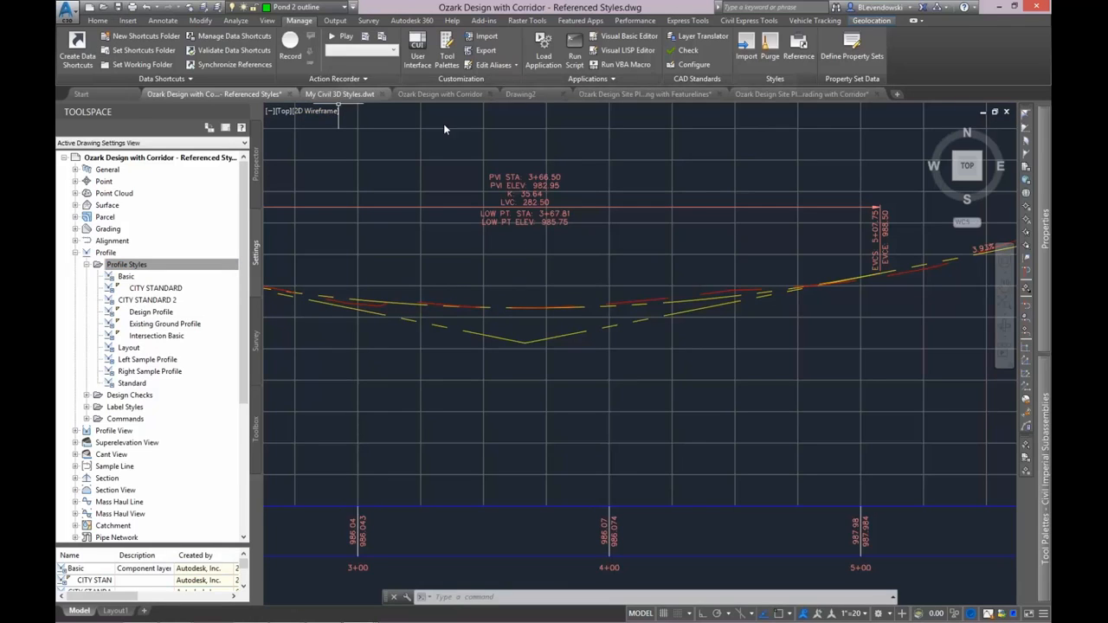
- Attach My Civil 3D Styles again from the Template folder of the Reference Styles Manager datasets and update the drawing
left_click(799, 63)
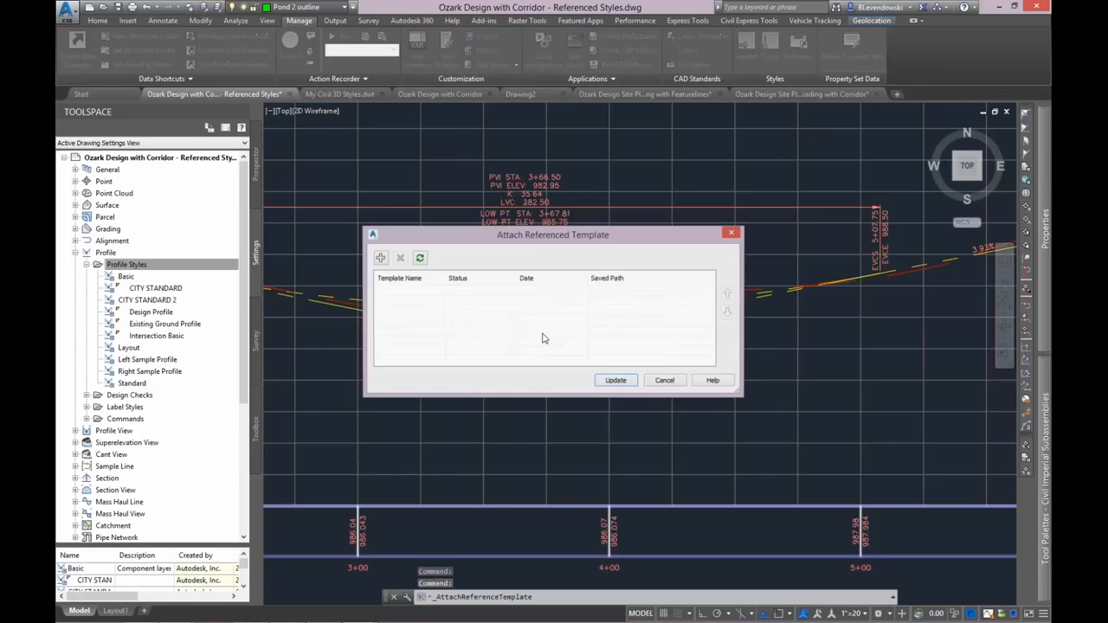
left_click(380, 258)
left_click(394, 249)
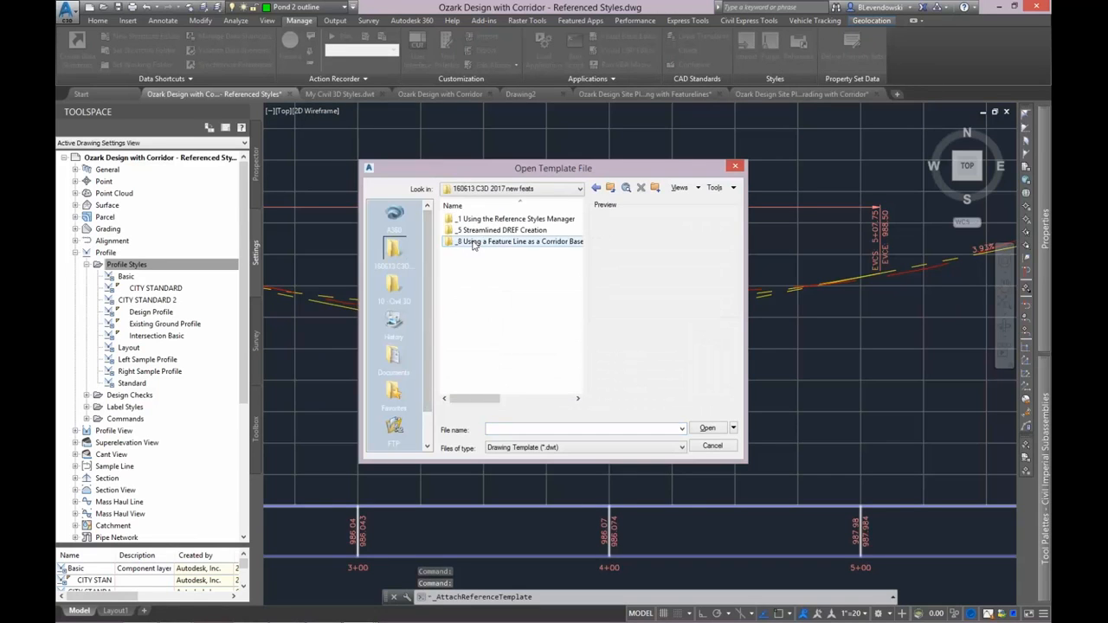
double_click(472, 218)
double_click(472, 219)
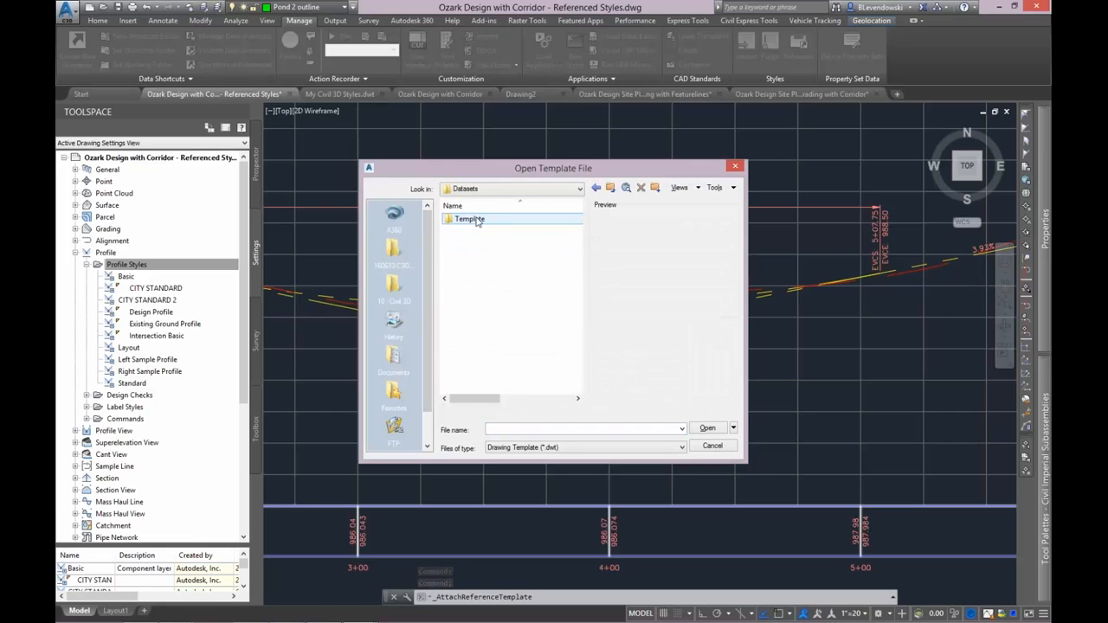
double_click(477, 220)
double_click(481, 220)
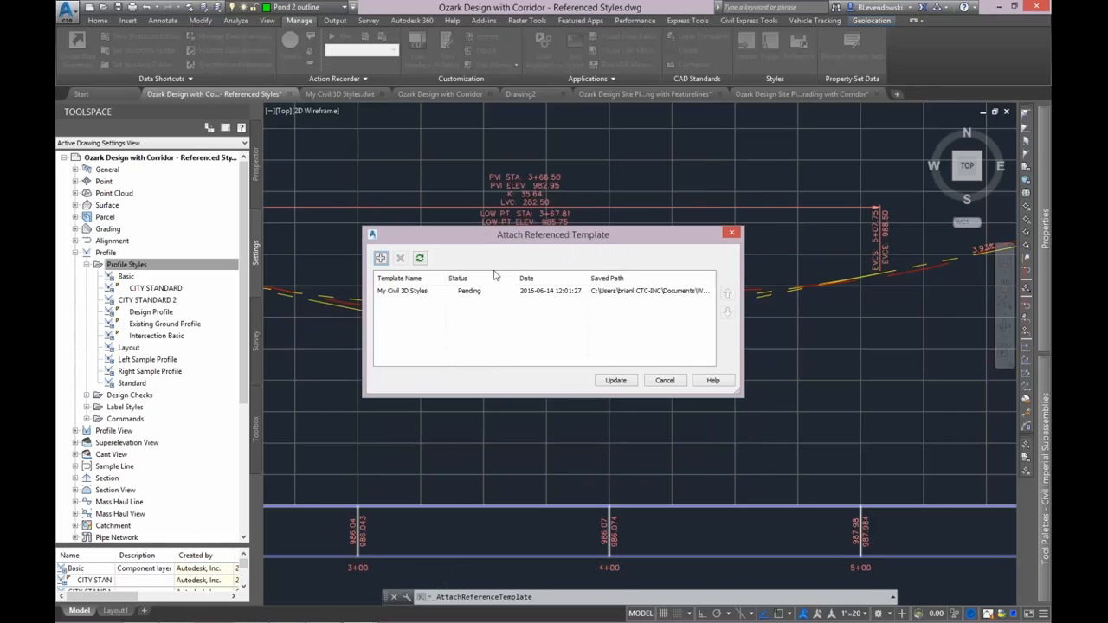
left_click_drag(574, 235, 634, 221)
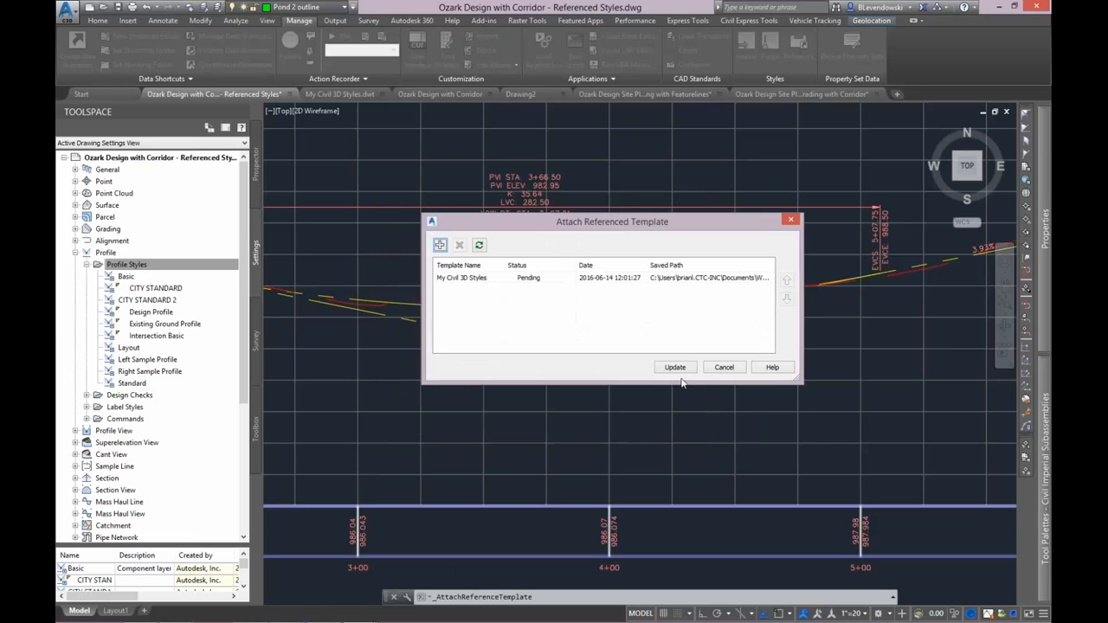
left_click(676, 367)
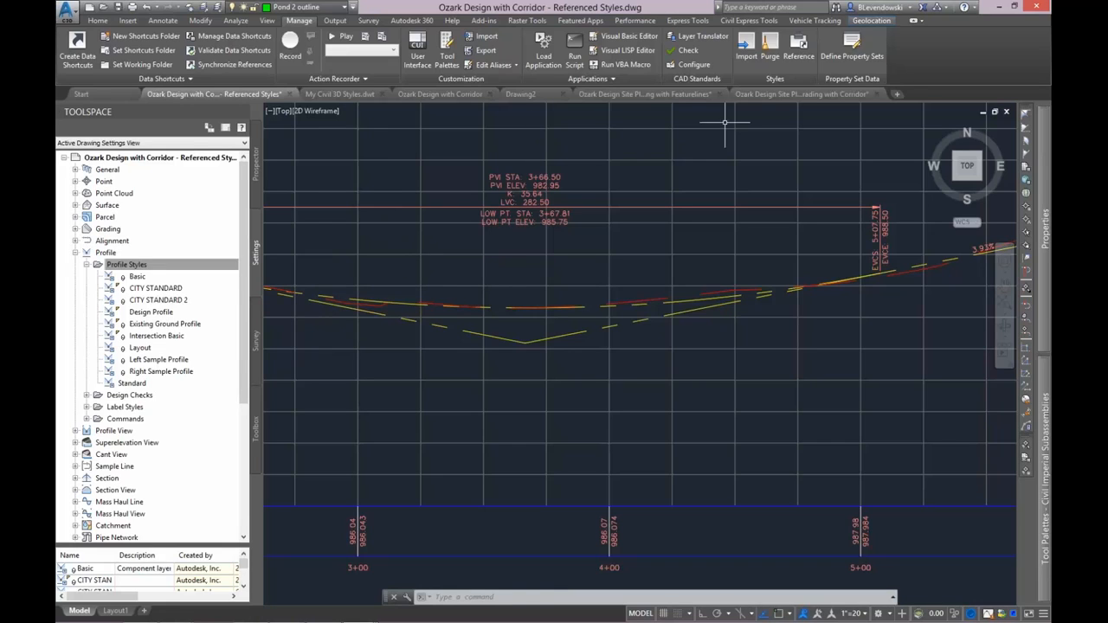
- Update the attached My Civil 3D Styles template once more and look through the drawing's profile styles for the new ones
left_click(801, 48)
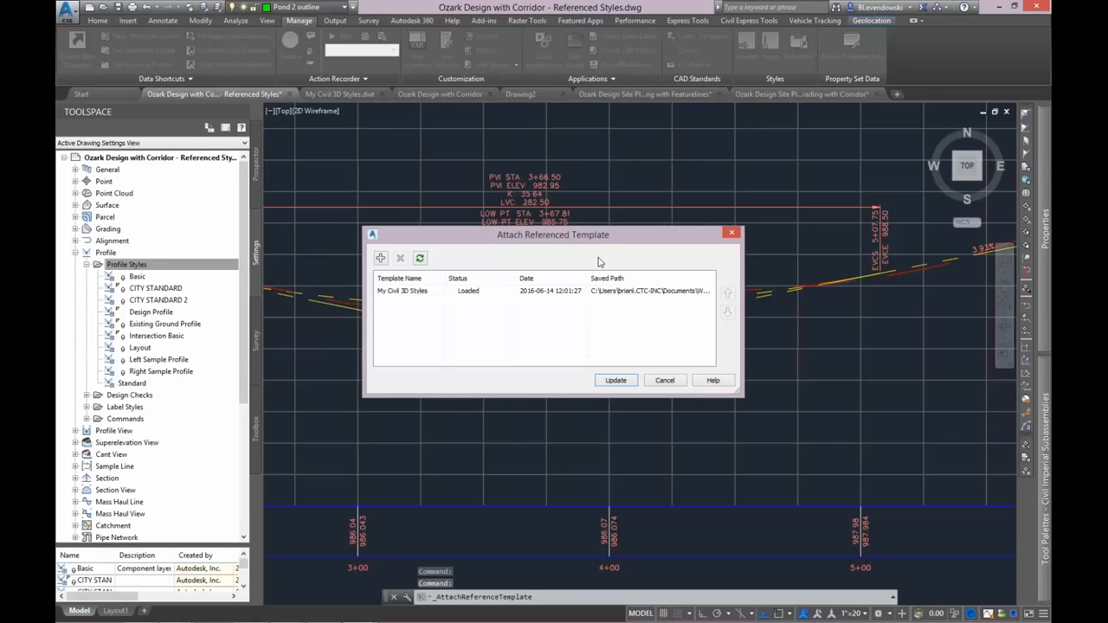
left_click(416, 293)
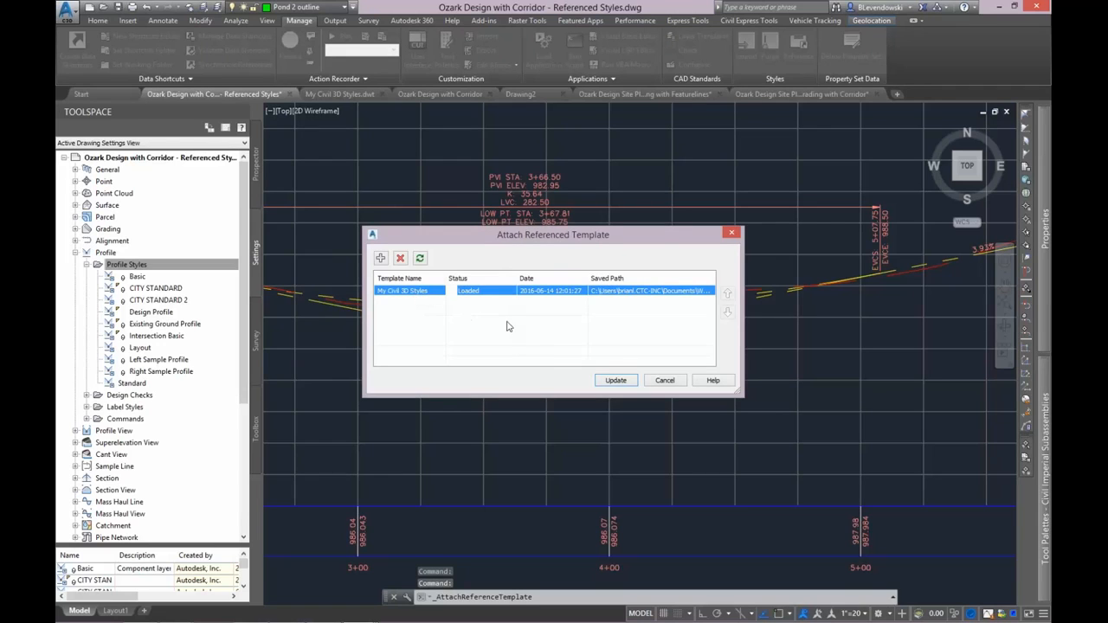
left_click(616, 381)
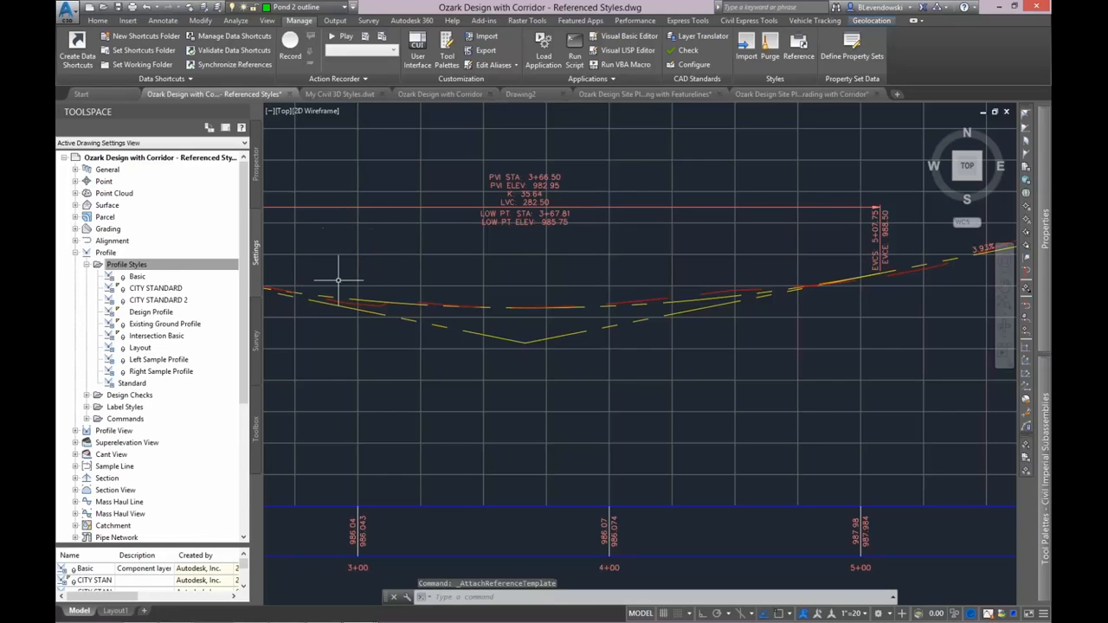
scroll(522, 237, "up", 3)
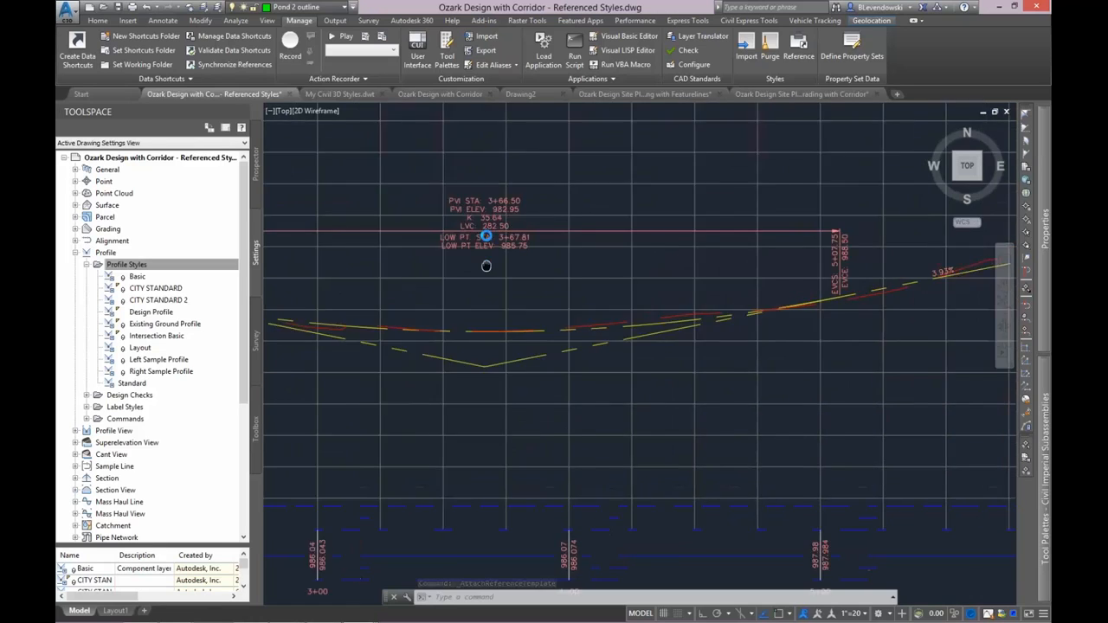
scroll(532, 232, "down", 3)
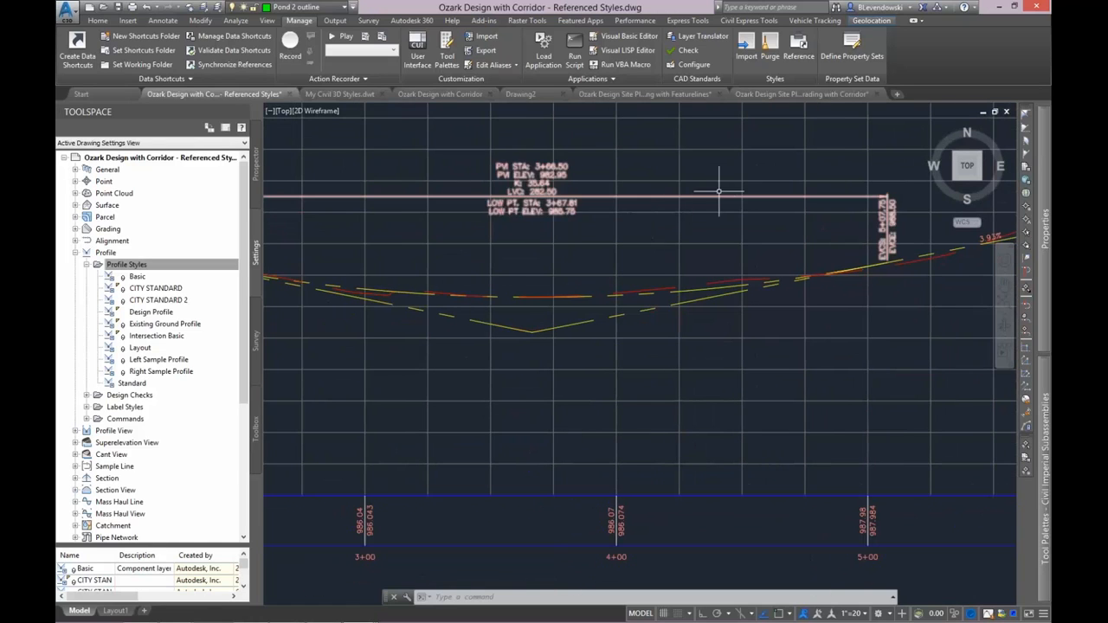
middle_click_drag(775, 149, 771, 173)
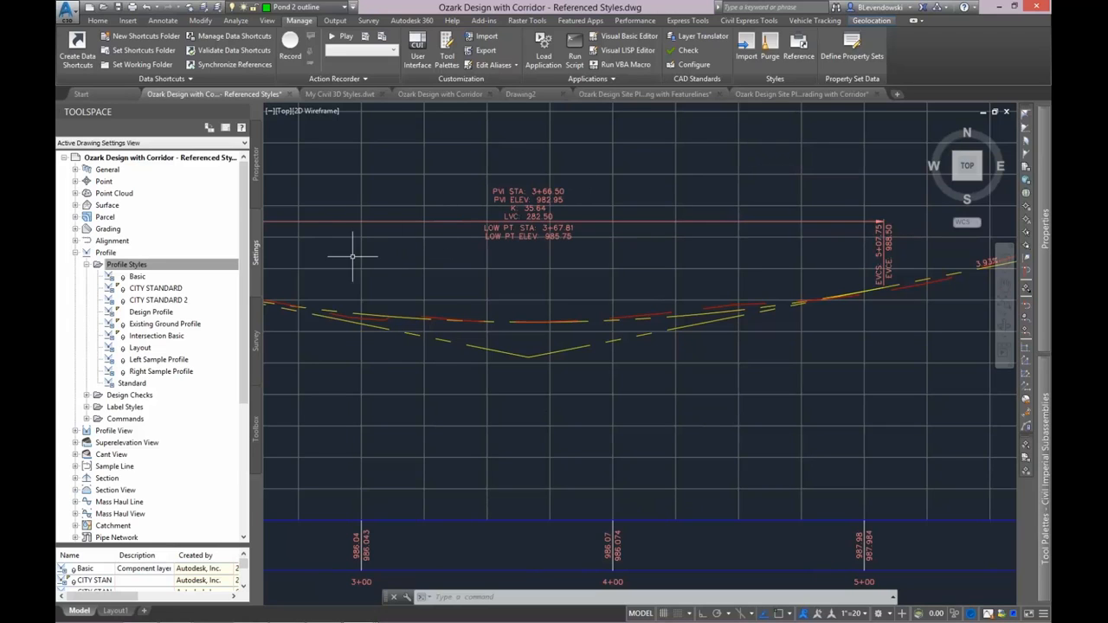
scroll(241, 278, "down", 4)
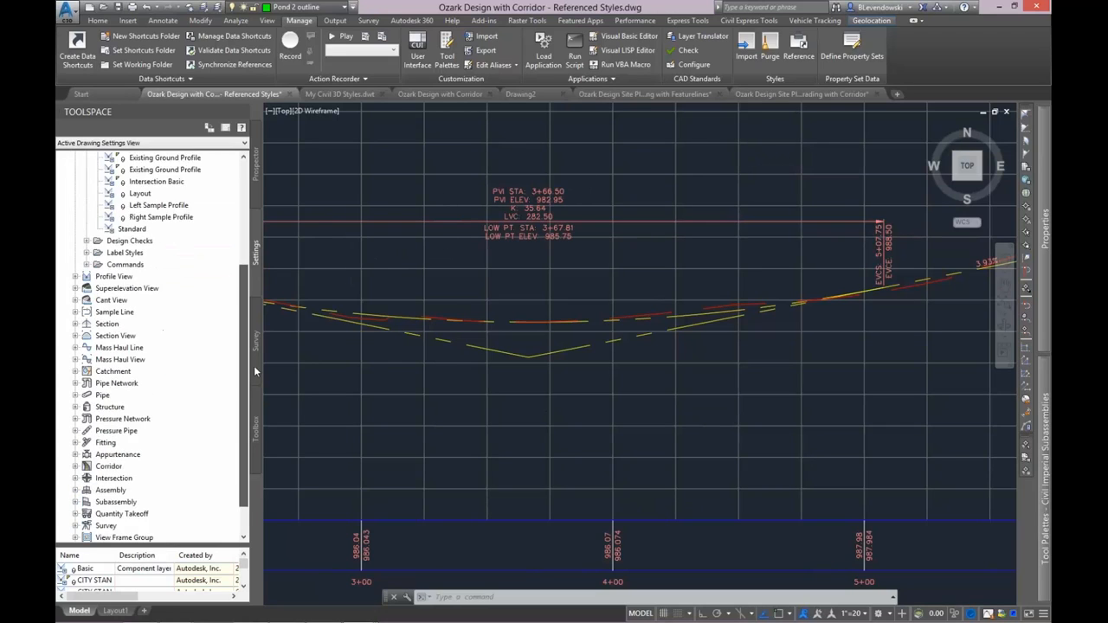
scroll(238, 254, "up", 4)
- Check the profile styles in My Civil 3D Styles.dwt for CITY STANDARD 3 and 4 and save the template again
left_click(339, 93)
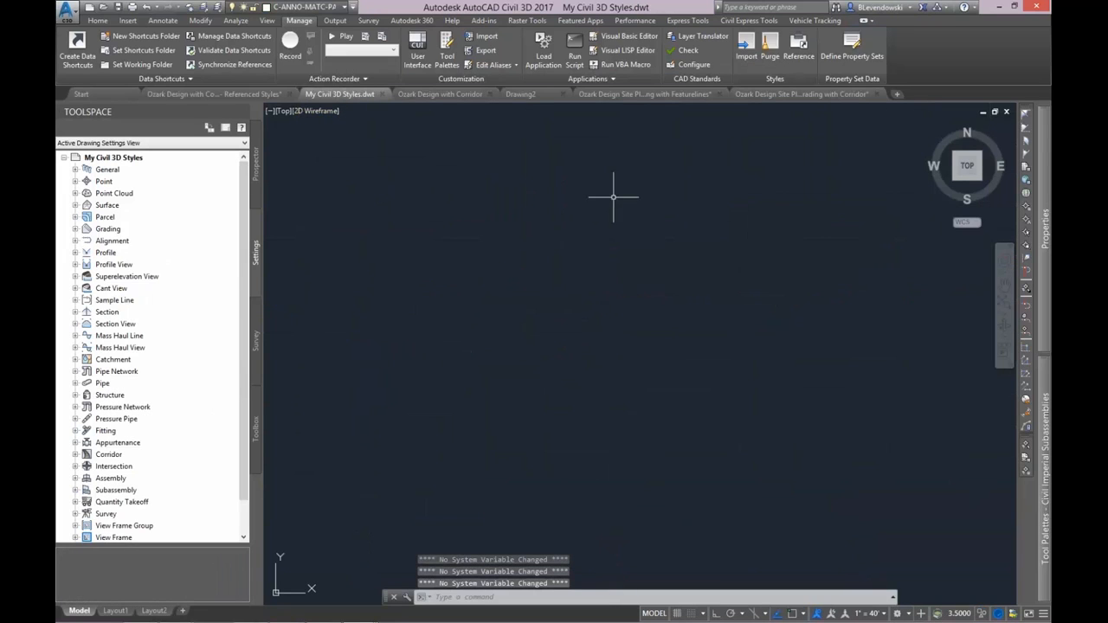
double_click(106, 251)
double_click(126, 264)
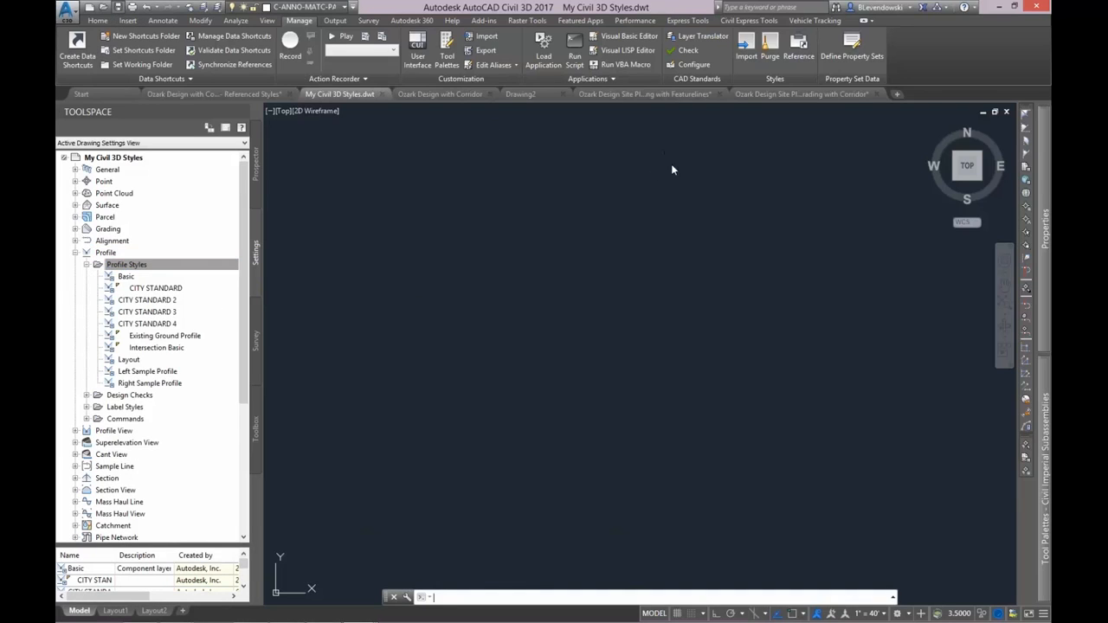
key("ctrl+s")
- Return to the Ozark referenced styles drawing, update the My Civil 3D Styles reference and check its profile styles for CITY STANDARD 3 and 4
left_click(253, 97)
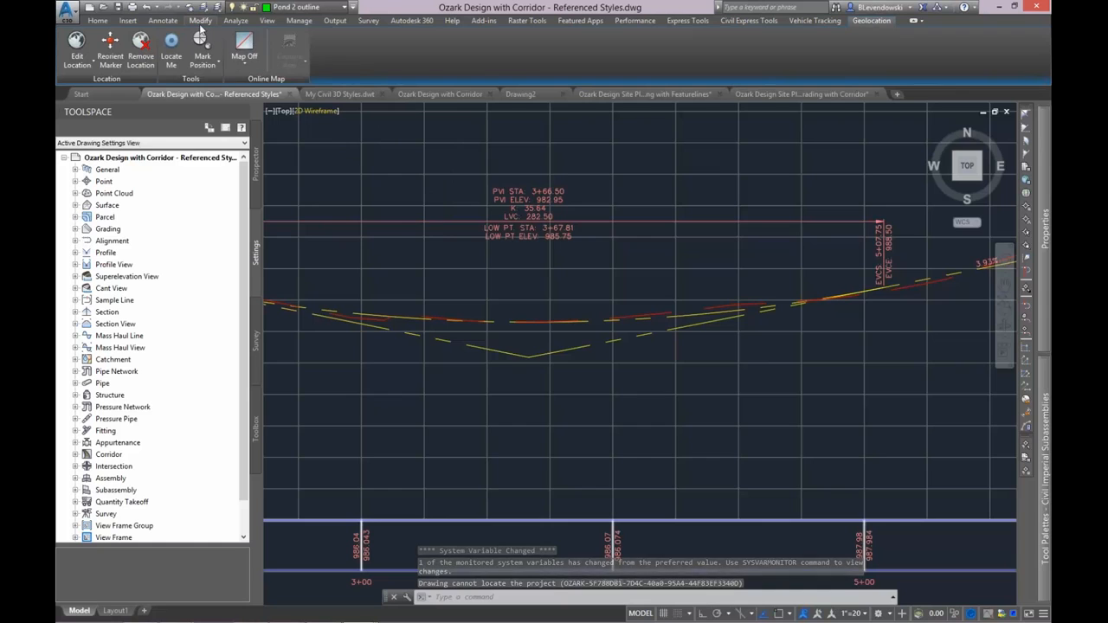
left_click(299, 20)
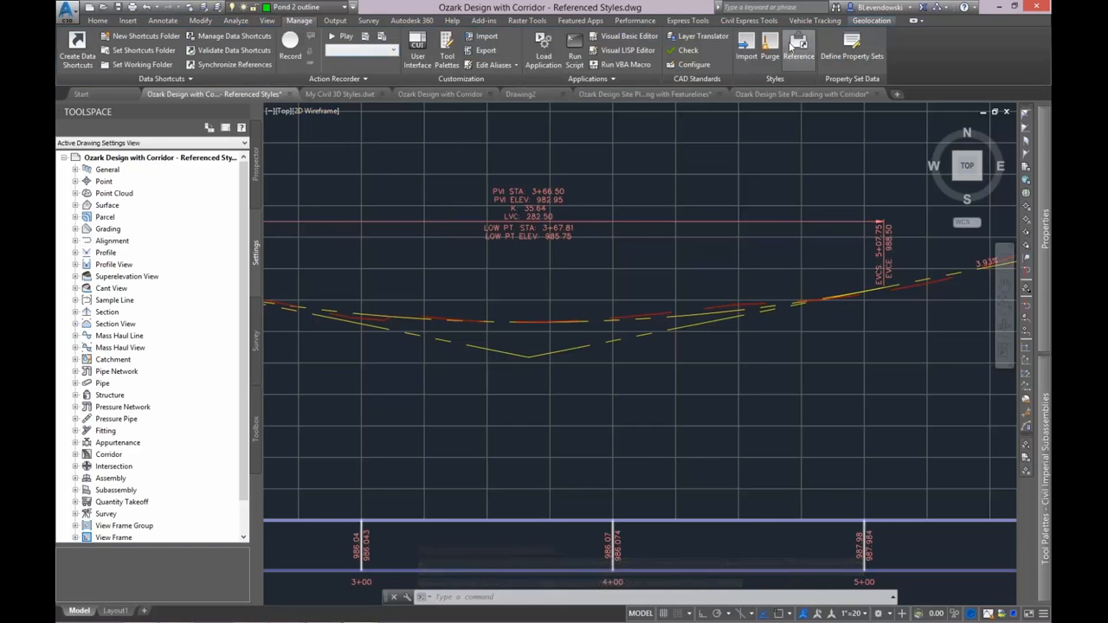
left_click(798, 48)
left_click(415, 292)
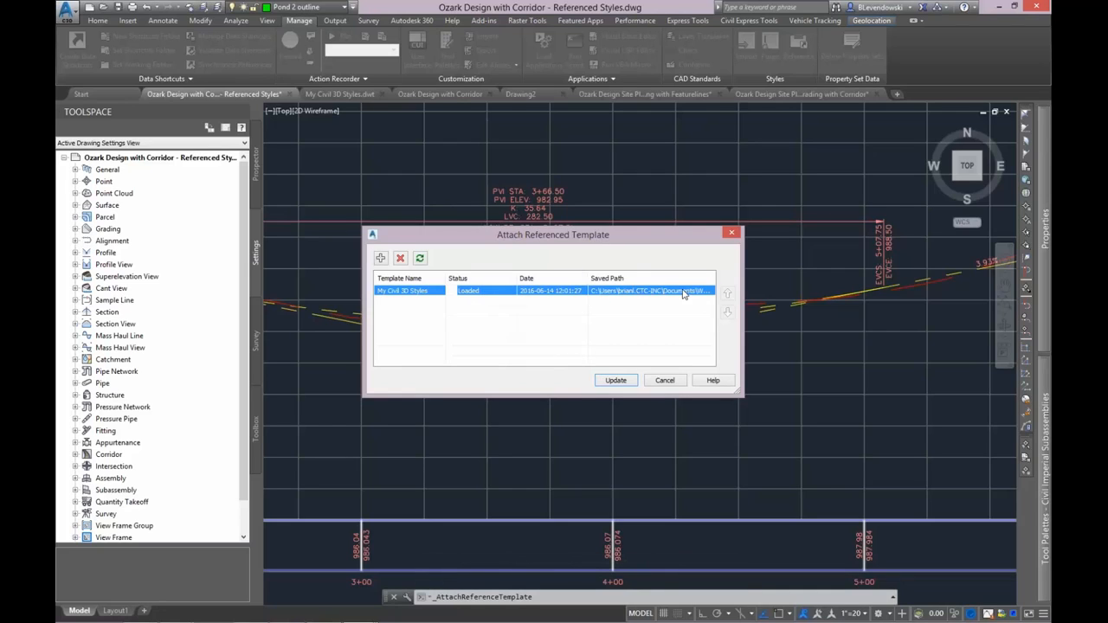
left_click(616, 380)
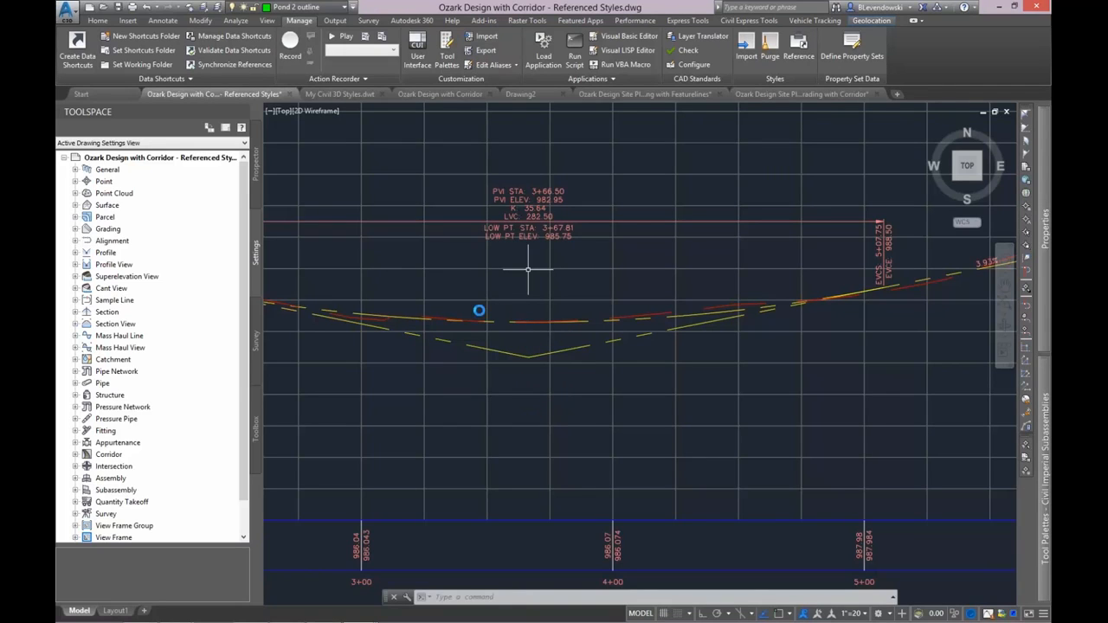
double_click(105, 253)
double_click(126, 264)
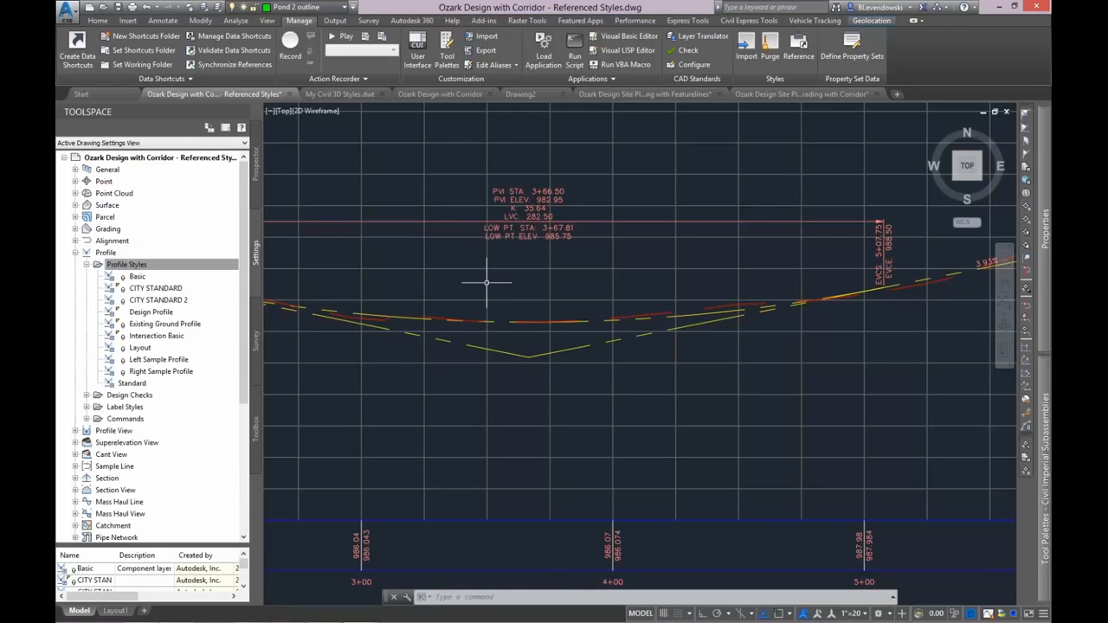
- Open the profile style of the yellow dashed FGC design profile for editing
mouse_move(522, 280)
middle_mouse_down()
mouse_move(461, 296)
mouse_move(529, 285)
middle_mouse_up()
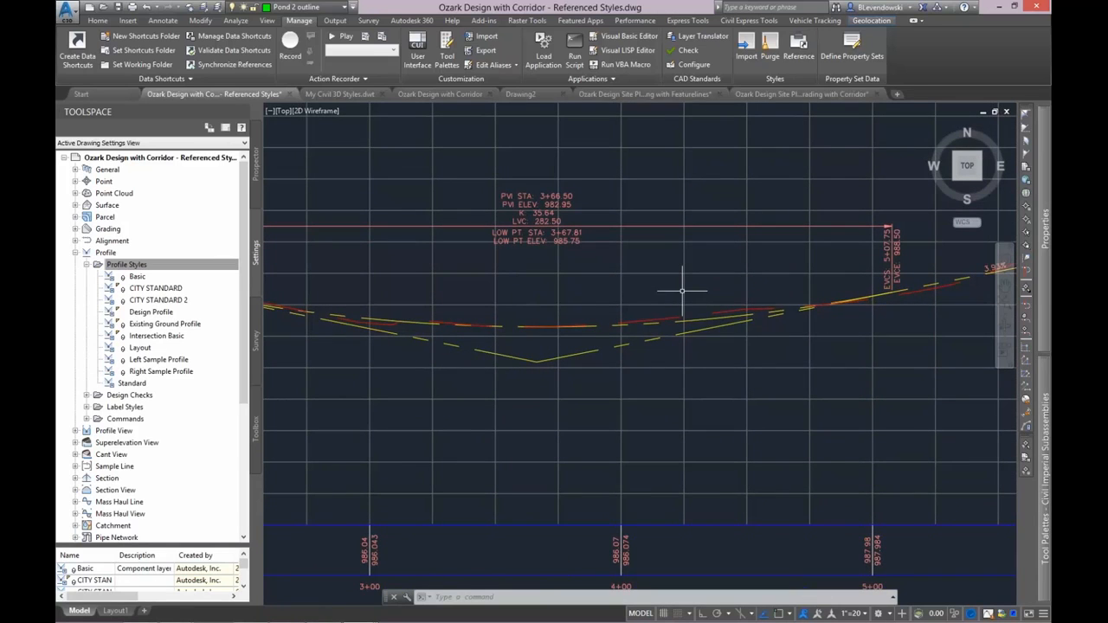
scroll(597, 349, "up", 4)
left_click(604, 352)
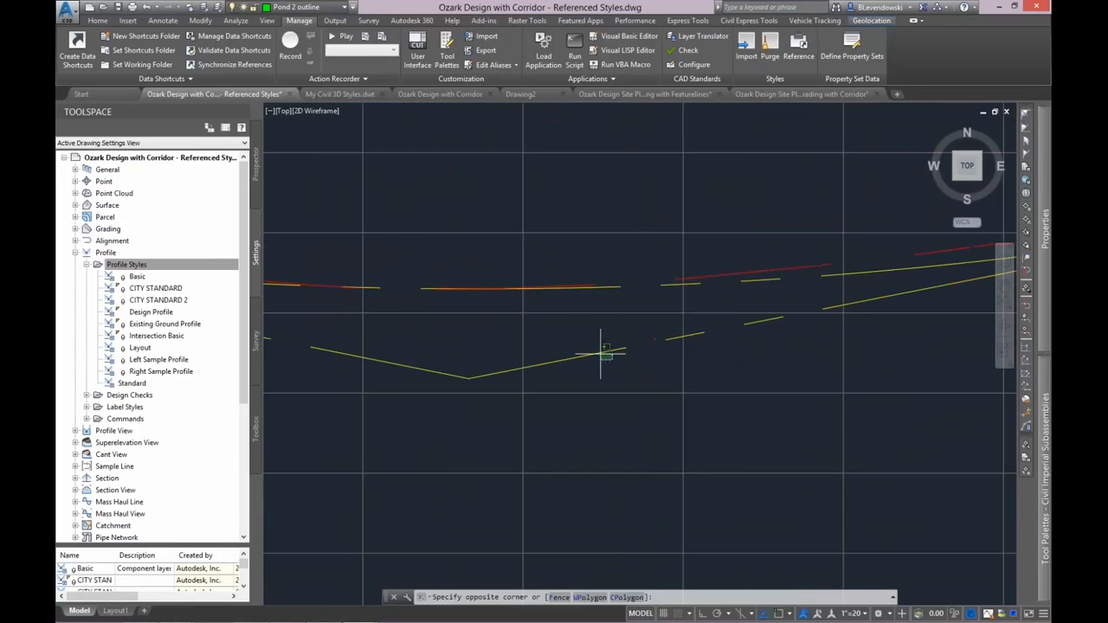
left_click(586, 396)
right_click(674, 338)
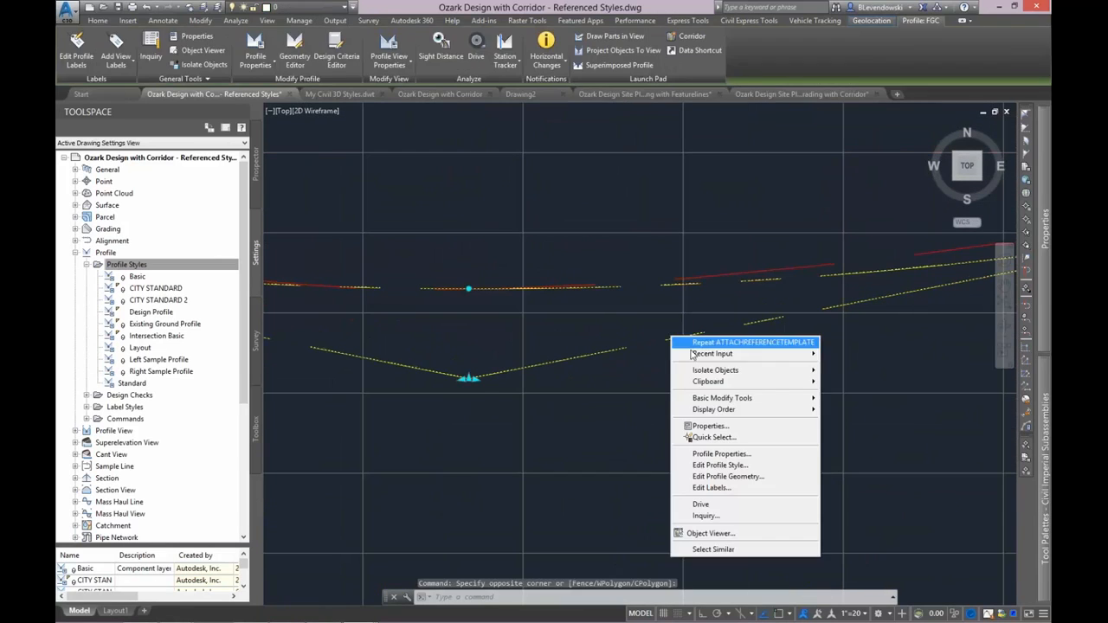
left_click(720, 465)
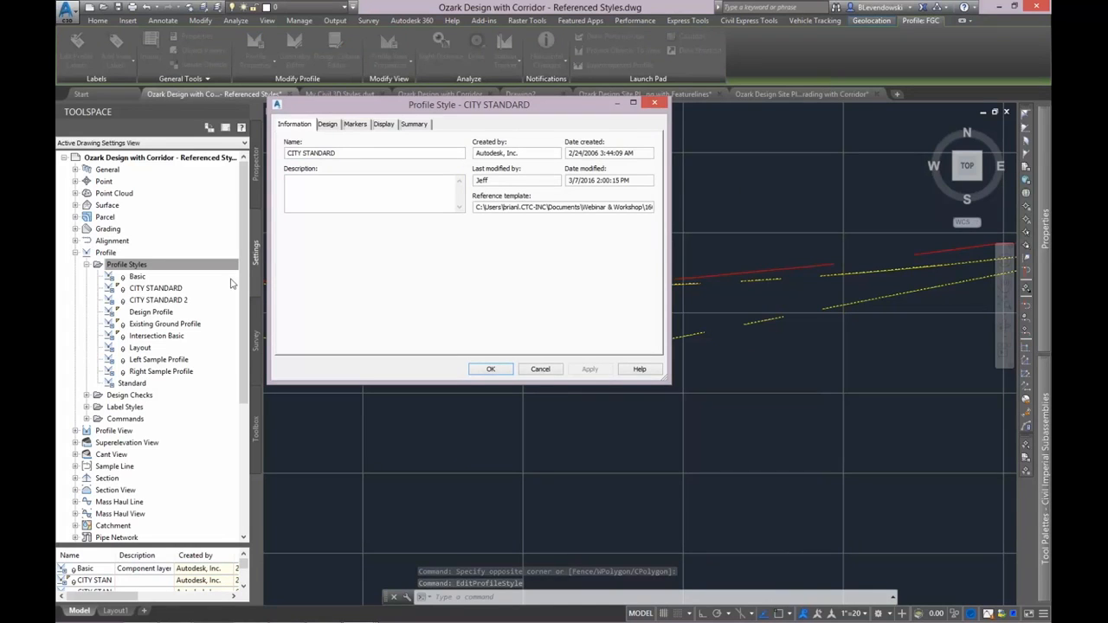
- Set the display color of the CITY STANDARD components from Line through Parabolic Curve Extensions to magenta
left_click(384, 123)
left_click(293, 193)
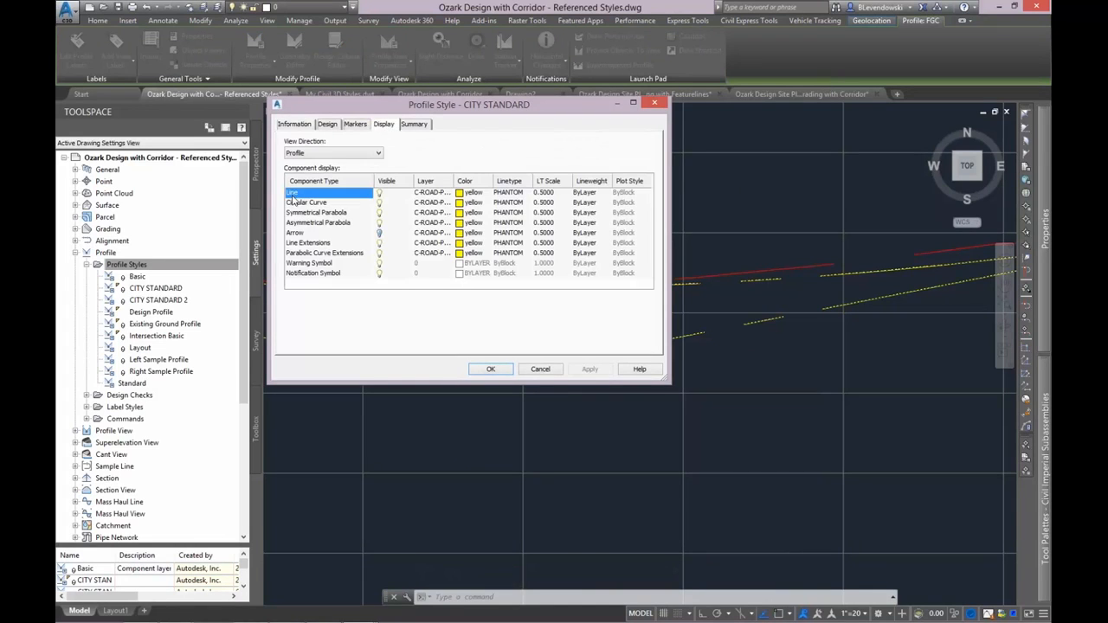
left_click(308, 255, "shift")
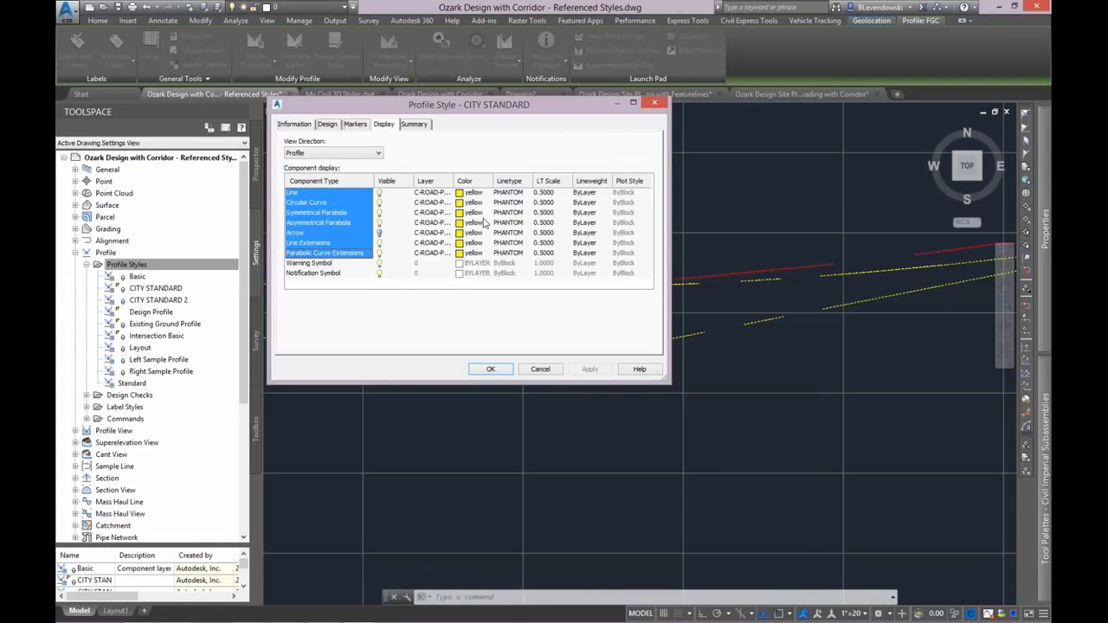
left_click(467, 220)
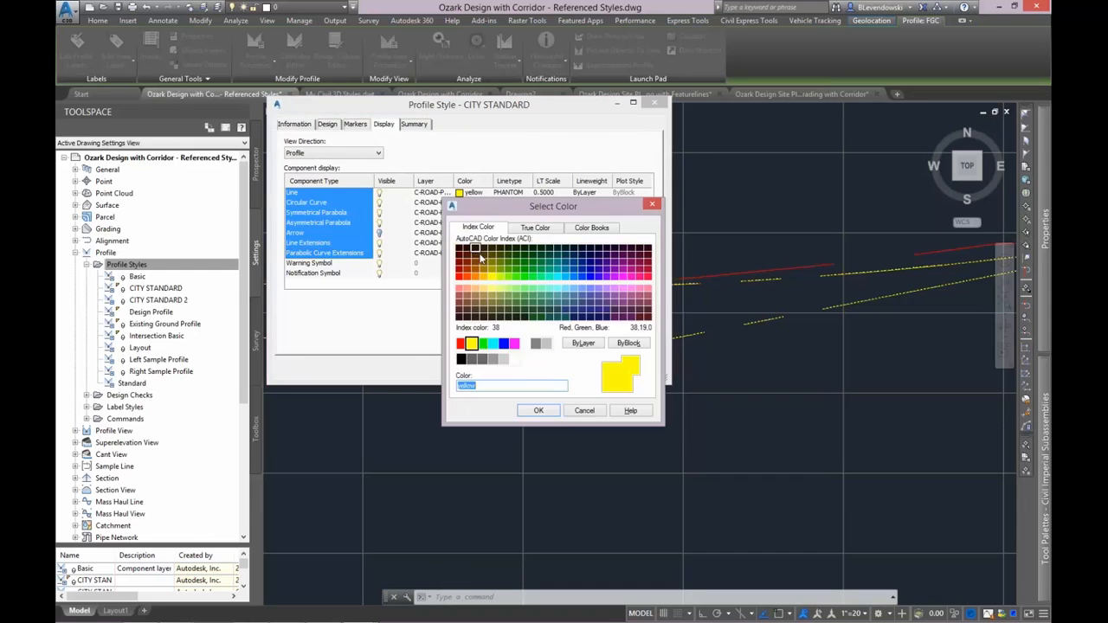
left_click(514, 344)
left_click(539, 412)
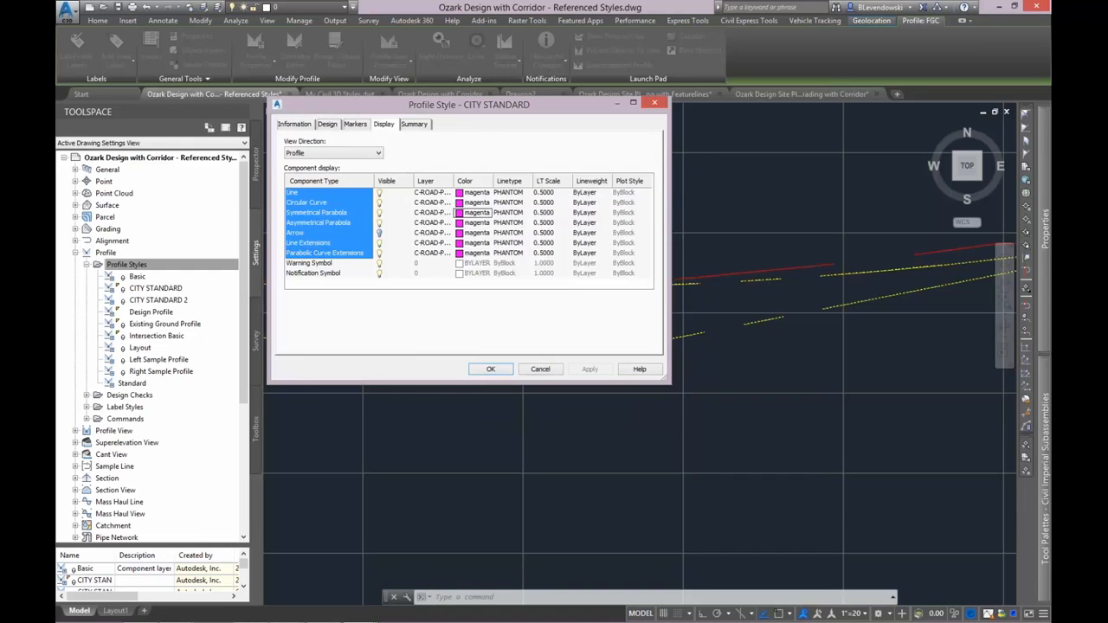
- Try to apply the edited CITY STANDARD style, then discard the edits to the referenced style
left_click(494, 369)
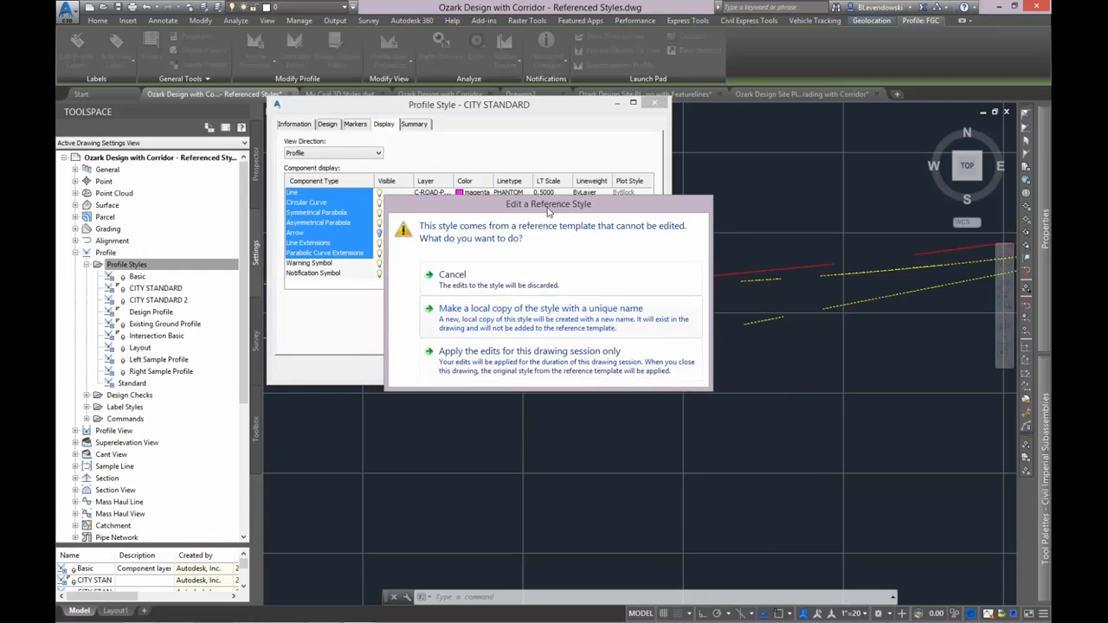
left_click_drag(548, 211, 638, 168)
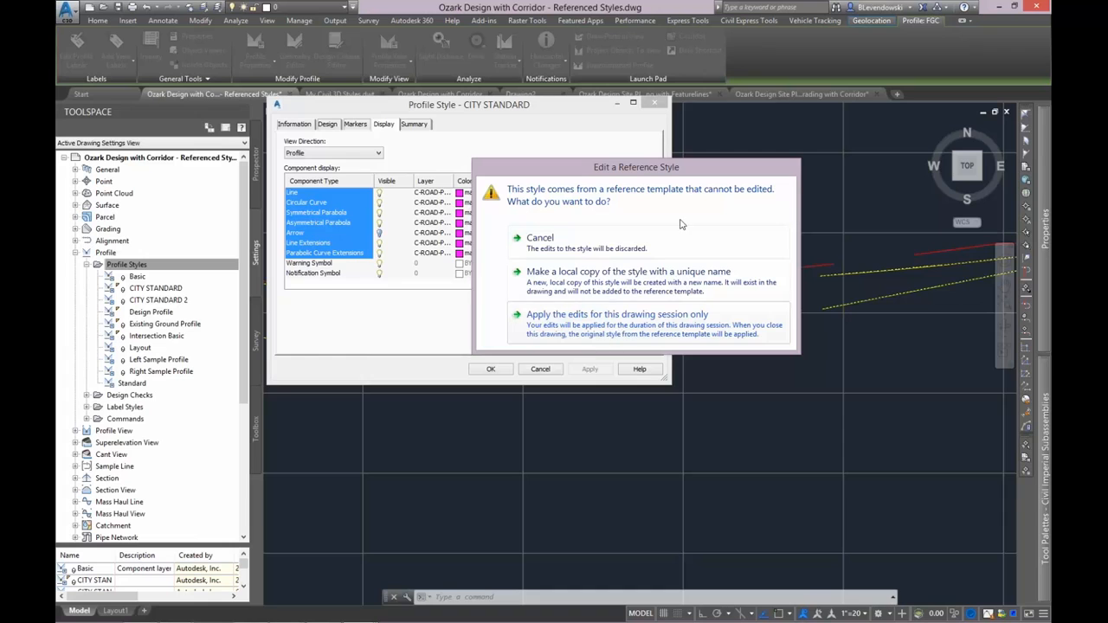
left_click_drag(660, 178, 619, 157)
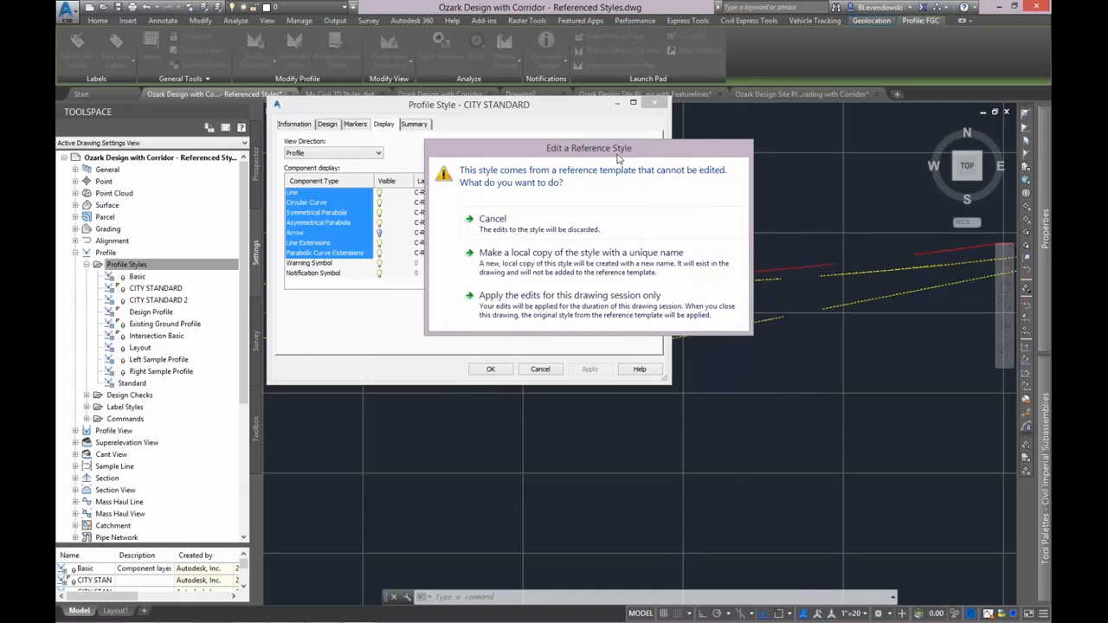
left_click(511, 232)
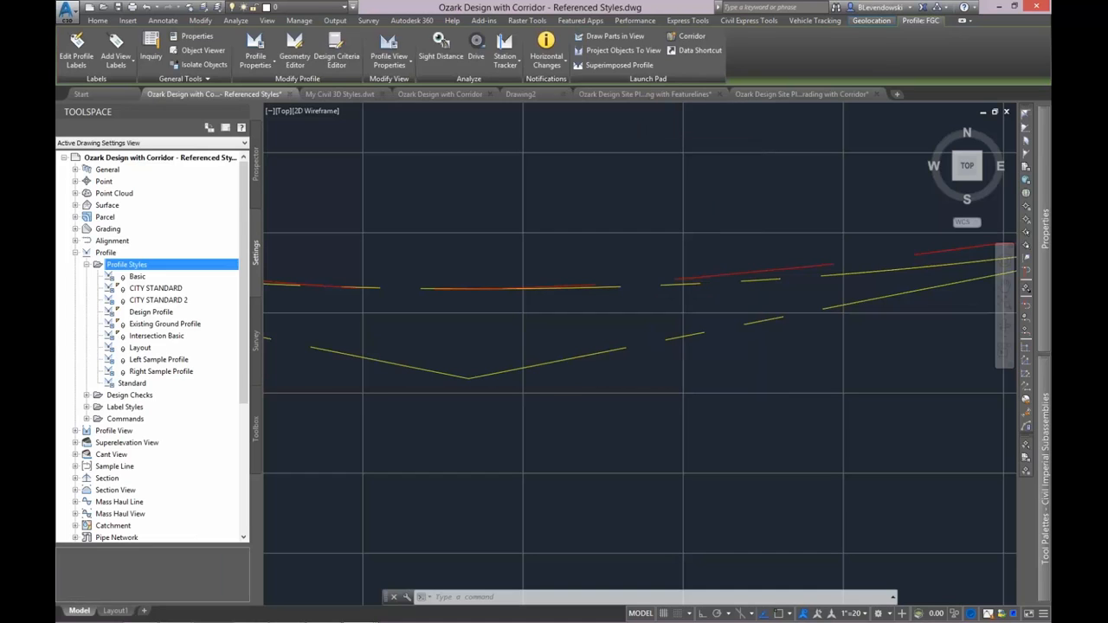
mouse_move(509, 251)
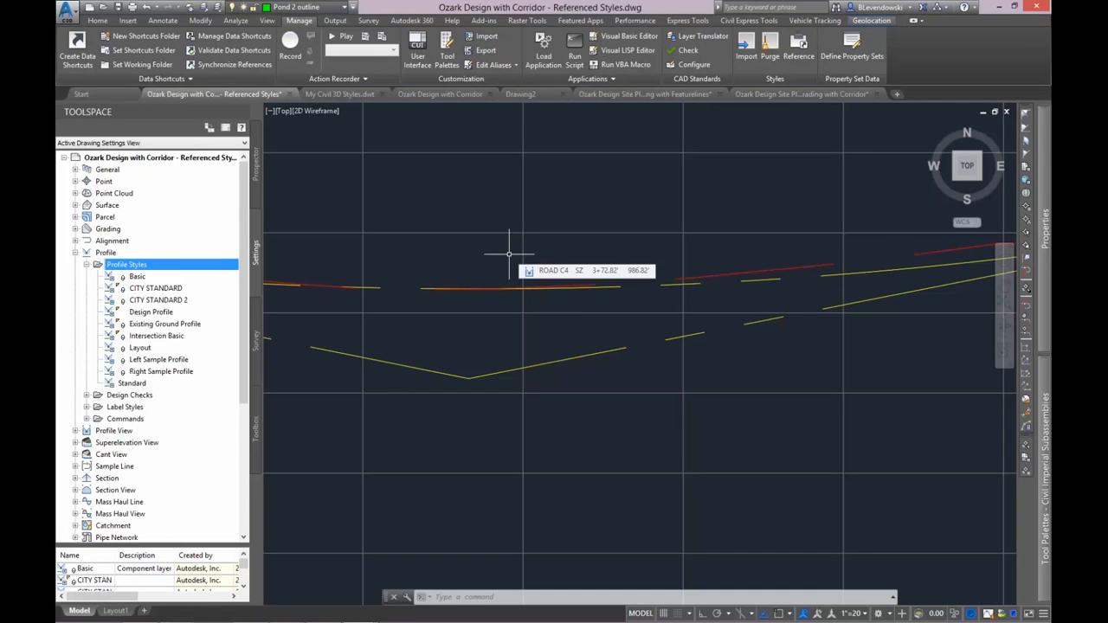
- Collapse the profile styles, switch to the Ozark Design with Corridor drawing and show its Prospector tree
left_click(85, 265)
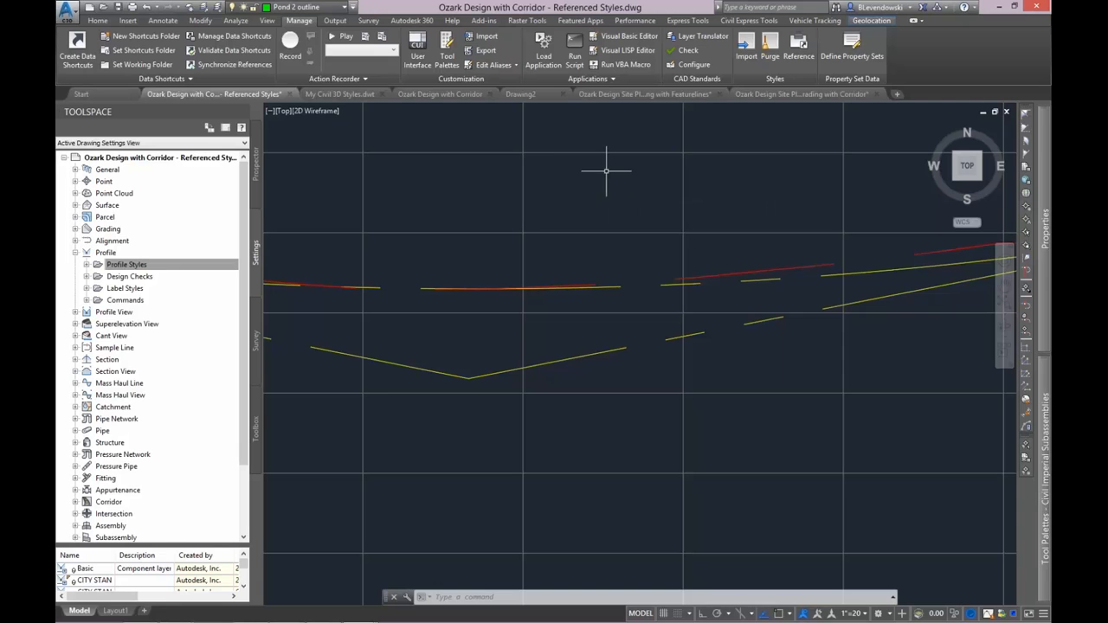
left_click(445, 97)
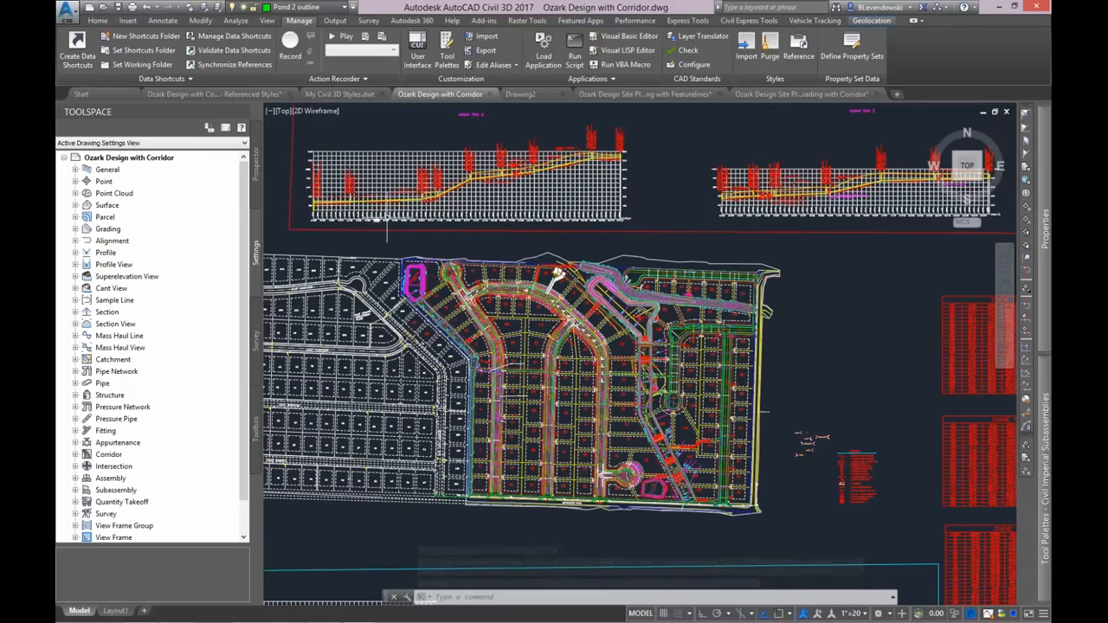
scroll(645, 284, "down", 2)
middle_click_drag(393, 366, 456, 297)
left_click(258, 165)
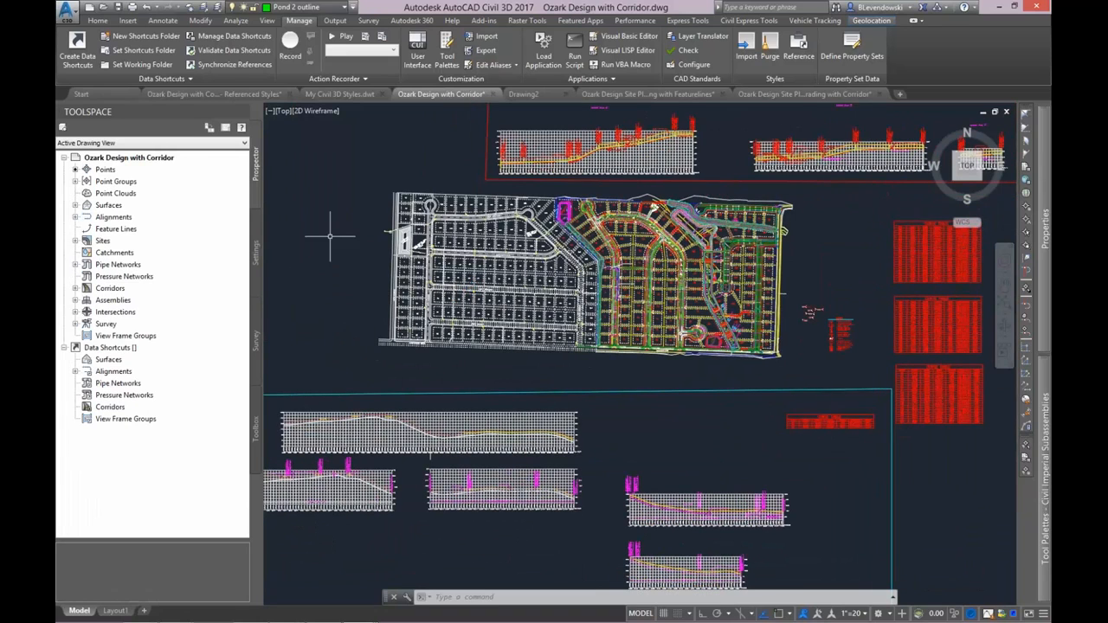
middle_click_drag(364, 309, 376, 288)
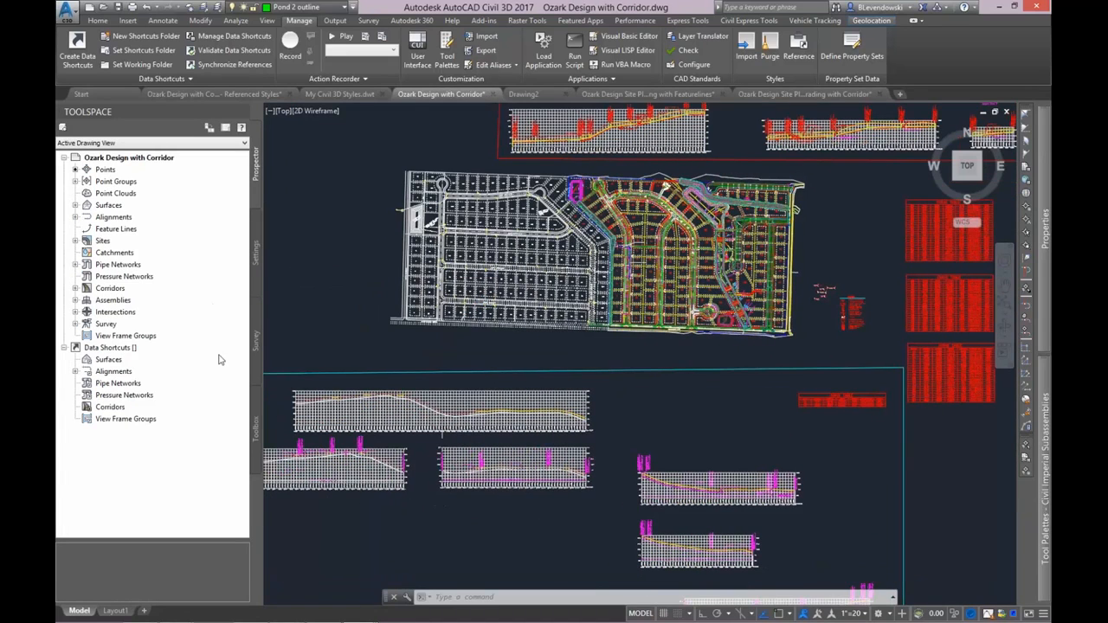
- Set the data shortcuts working folder to the Datasets folder of _5 Streamlined DREF Creation
right_click(113, 348)
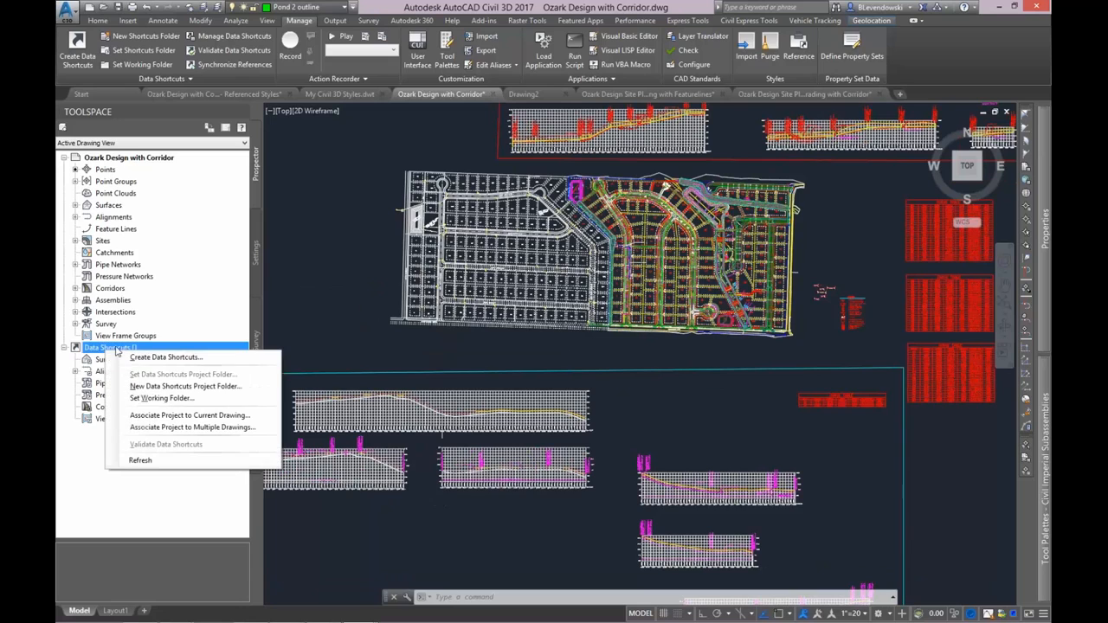
left_click(162, 399)
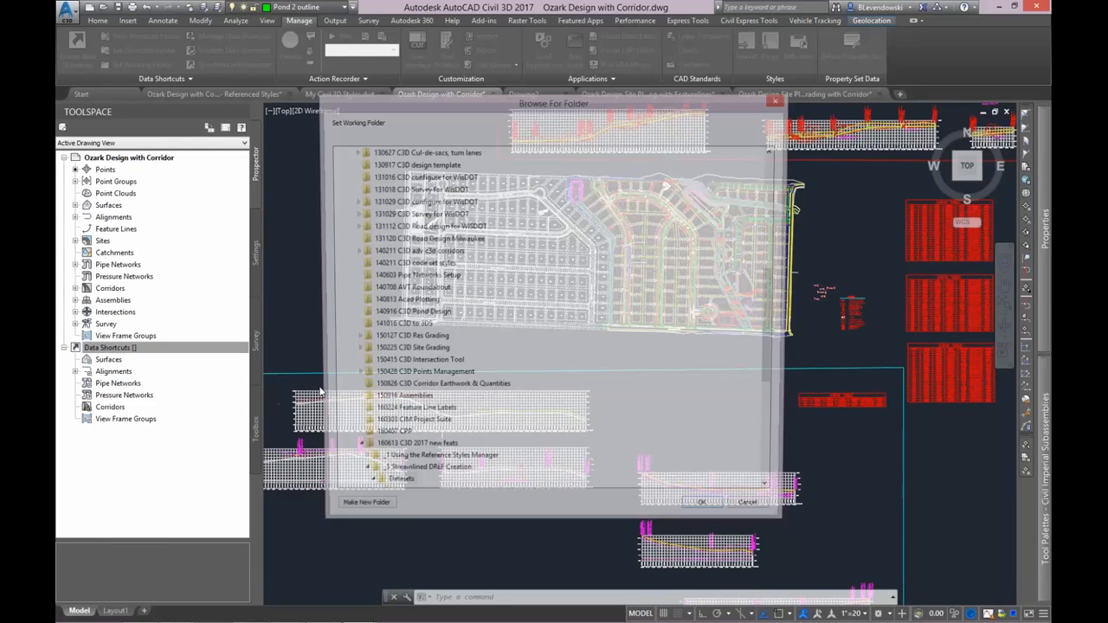
scroll(765, 355, "down", 3)
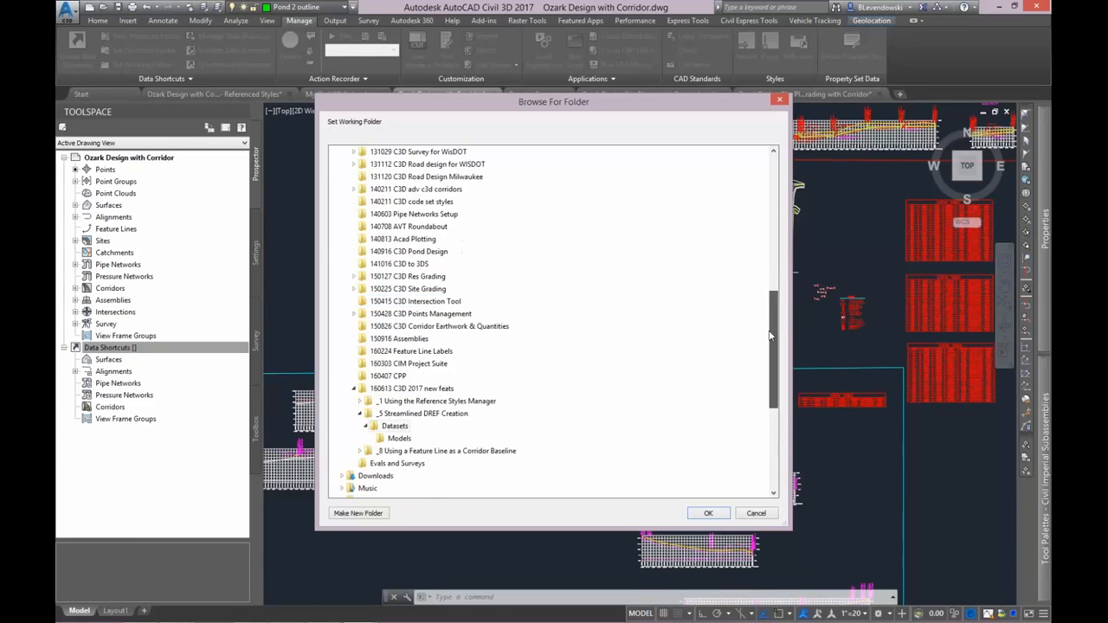
left_click(395, 364)
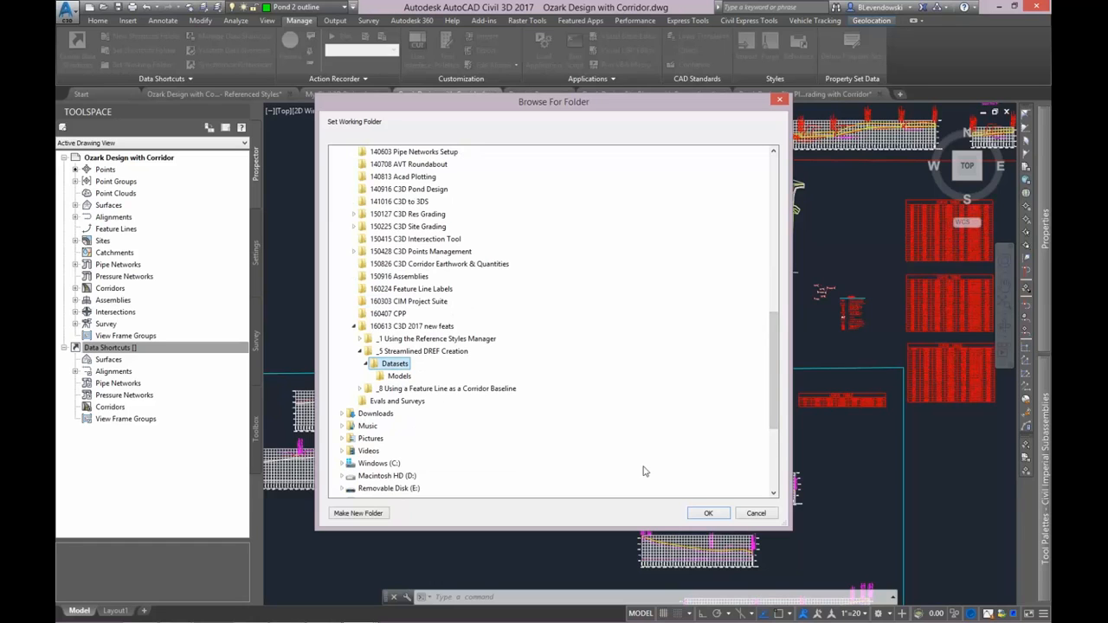
left_click(706, 513)
- Create a new data shortcuts project folder named shortcuts without a project template
right_click(123, 350)
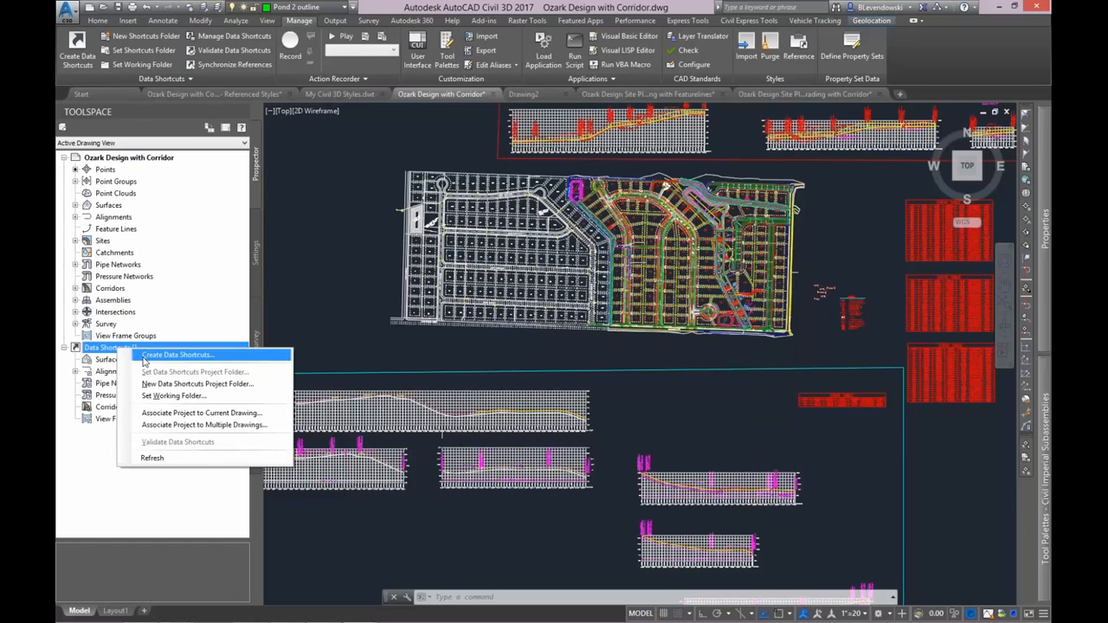
left_click(181, 384)
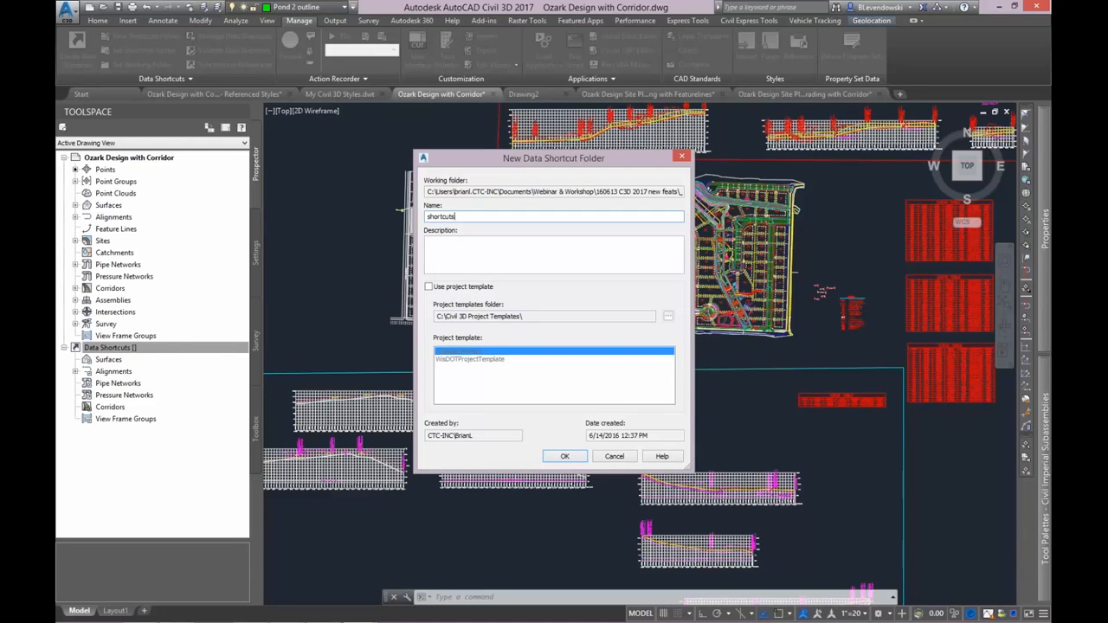
type("shortcuts")
key("Return")
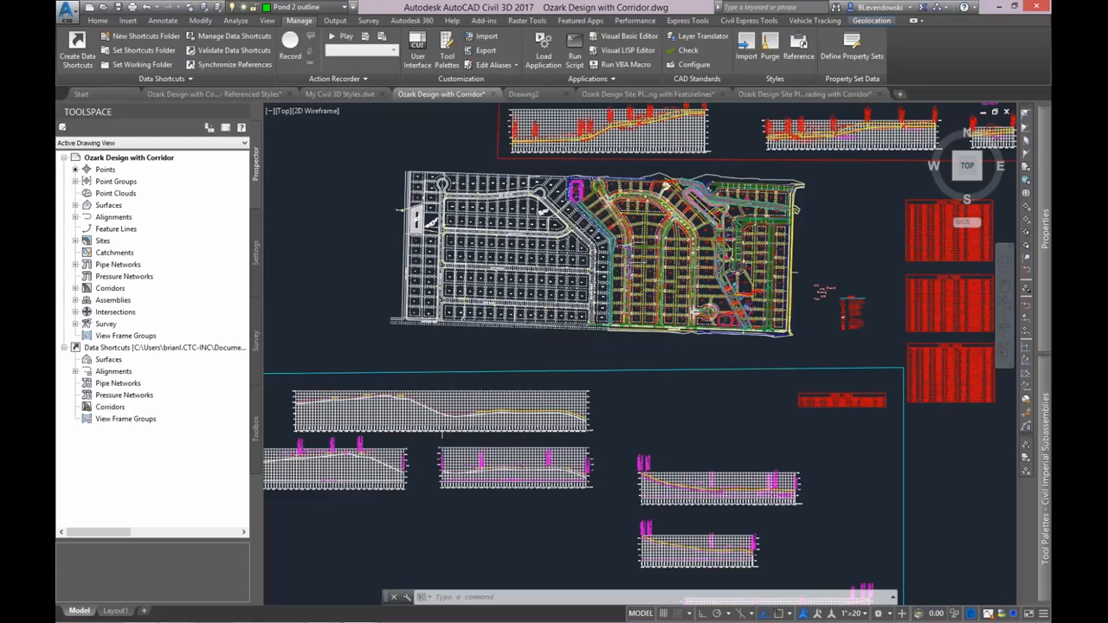
- Associate the shortcuts project with the current drawing and save the drawing
right_click(160, 348)
left_click(234, 413)
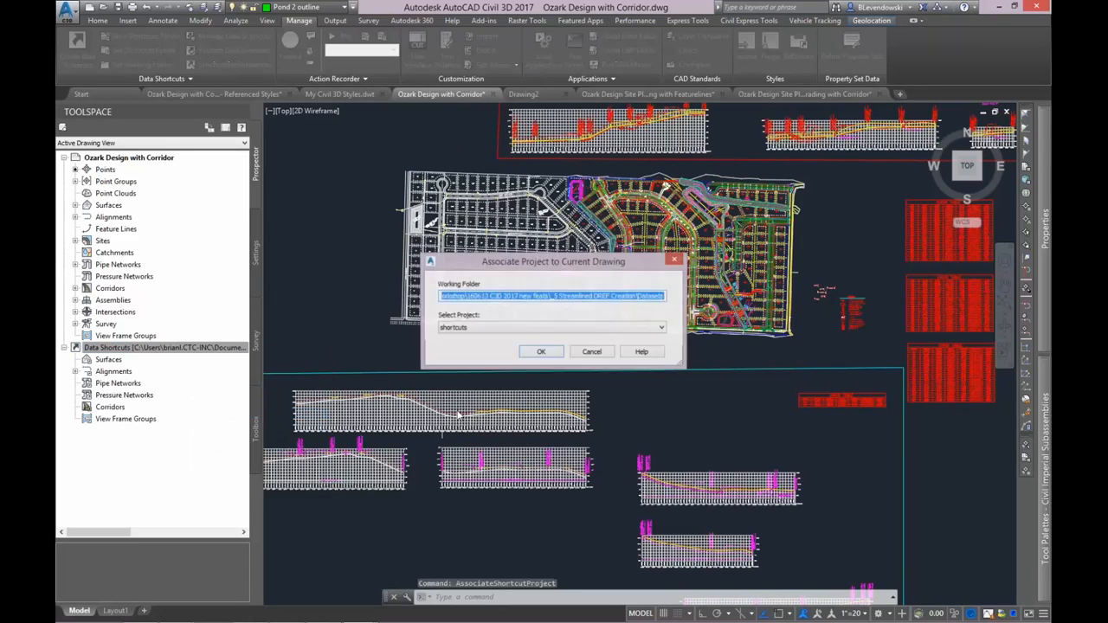
left_click(535, 351)
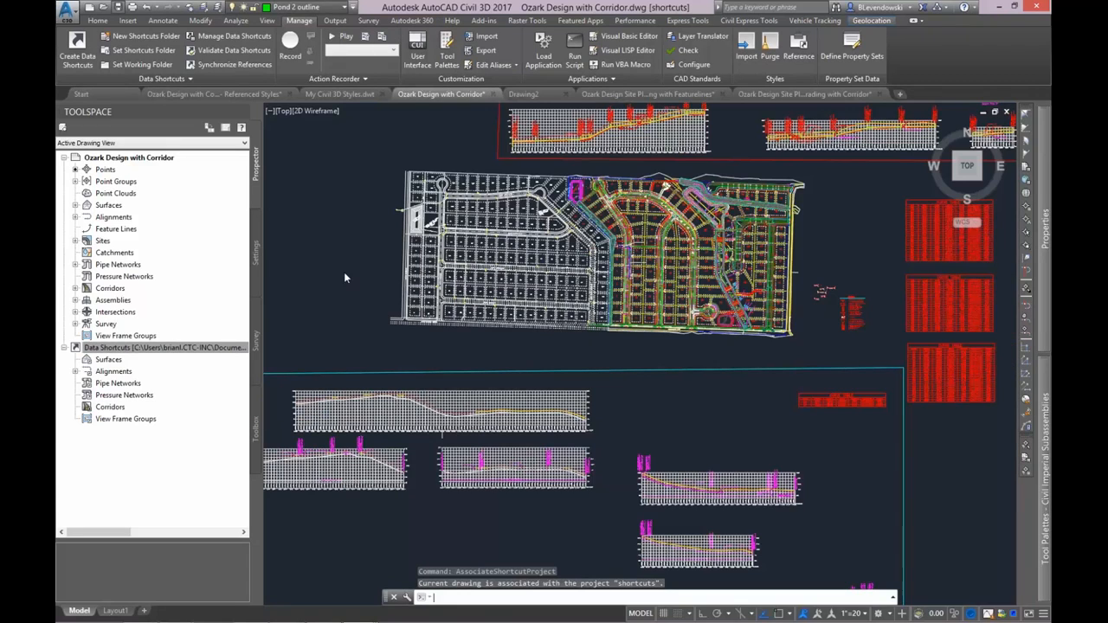
key("ctrl+s")
- Start creating data shortcuts and include all surfaces and all alignments with their profiles
left_click(117, 349)
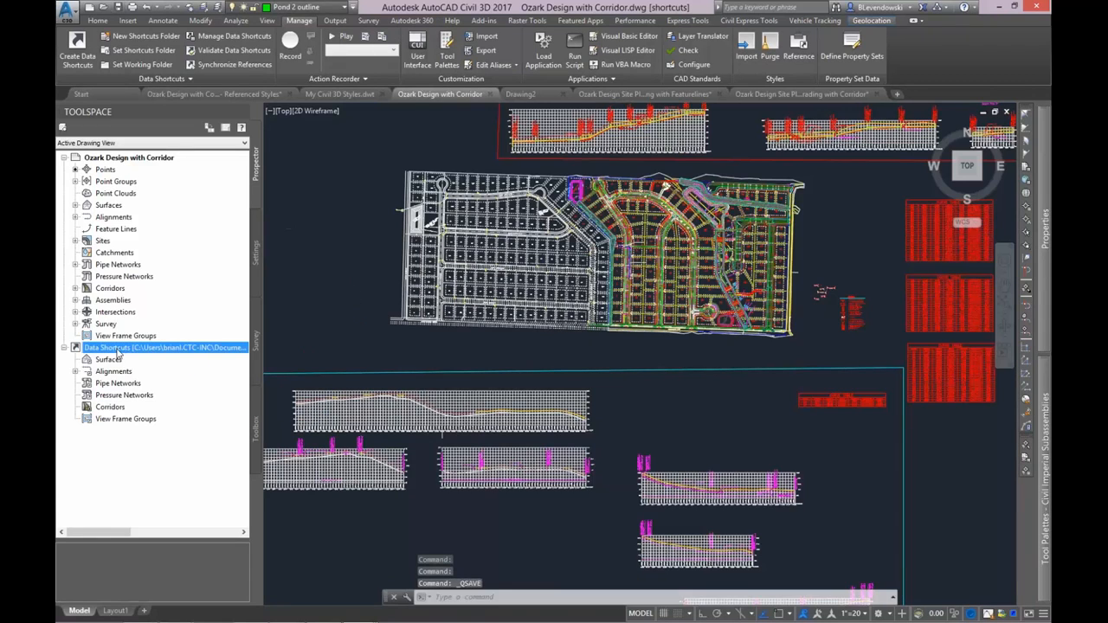
right_click(119, 353)
left_click(150, 358)
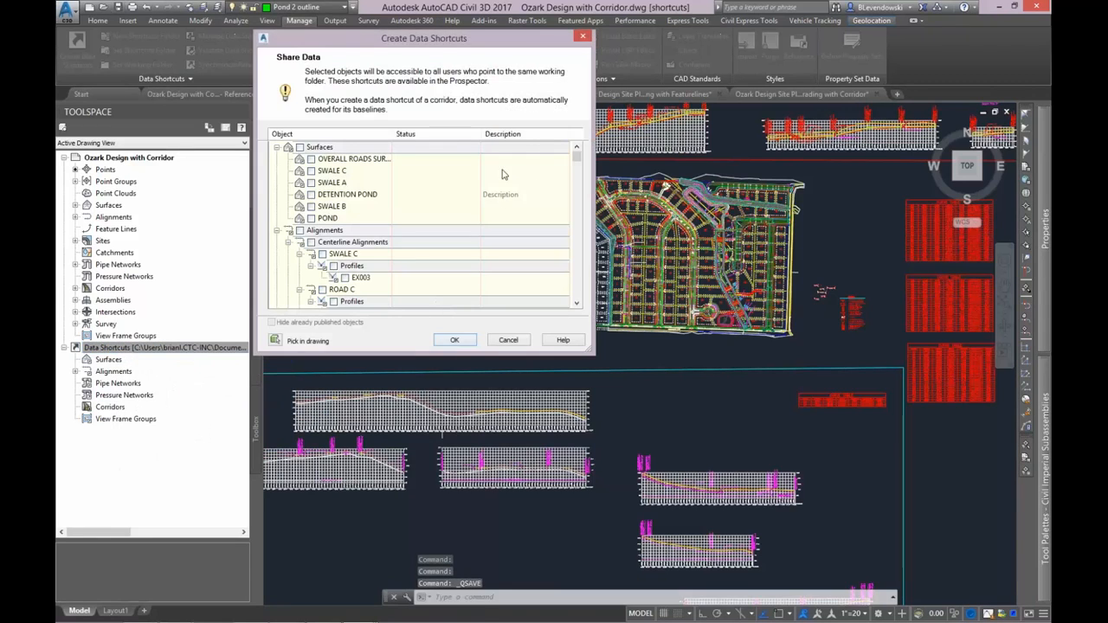
left_click(299, 148)
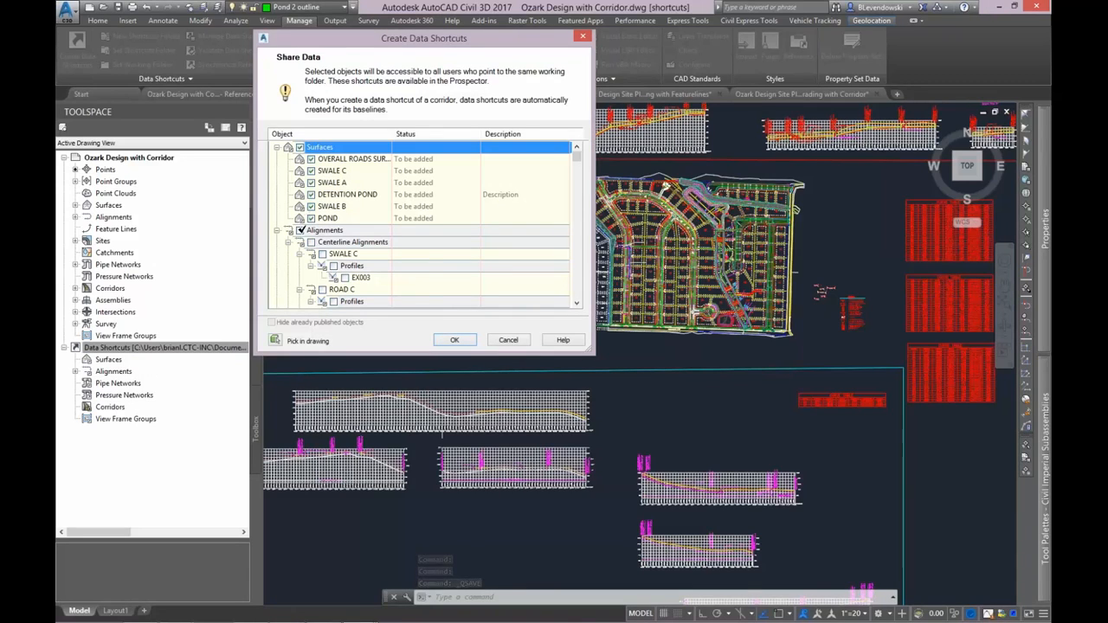
left_click(299, 230)
scroll(416, 277, "down", 10)
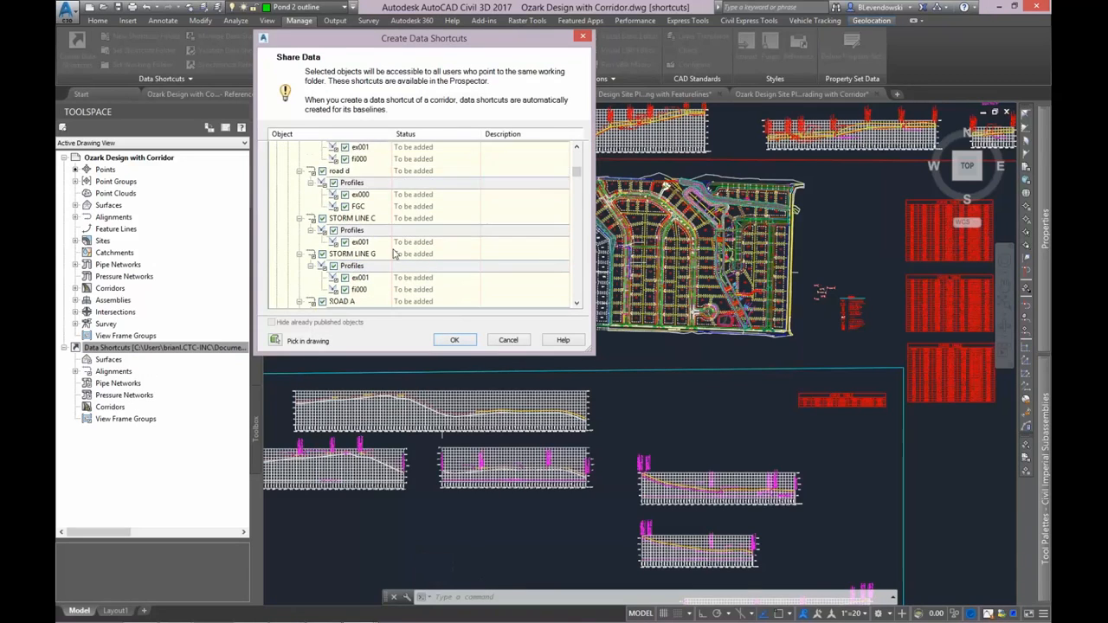
scroll(442, 294, "down", 5)
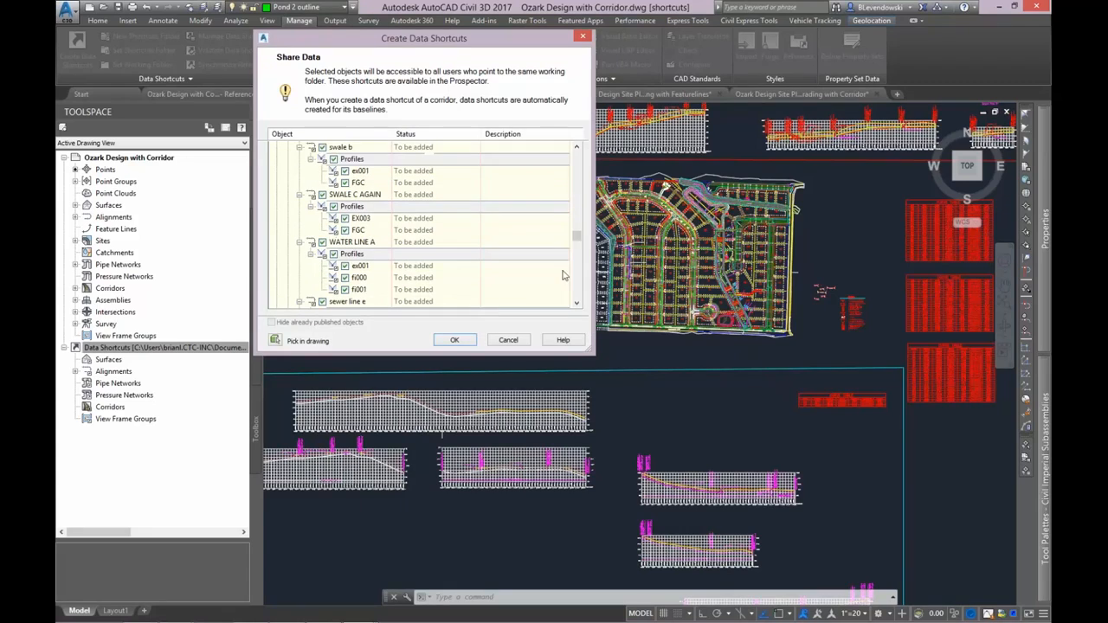
- Include the OVERALL ROADS corridor and the storm line a pipe network, and create the data shortcuts
left_click_drag(580, 237, 577, 299)
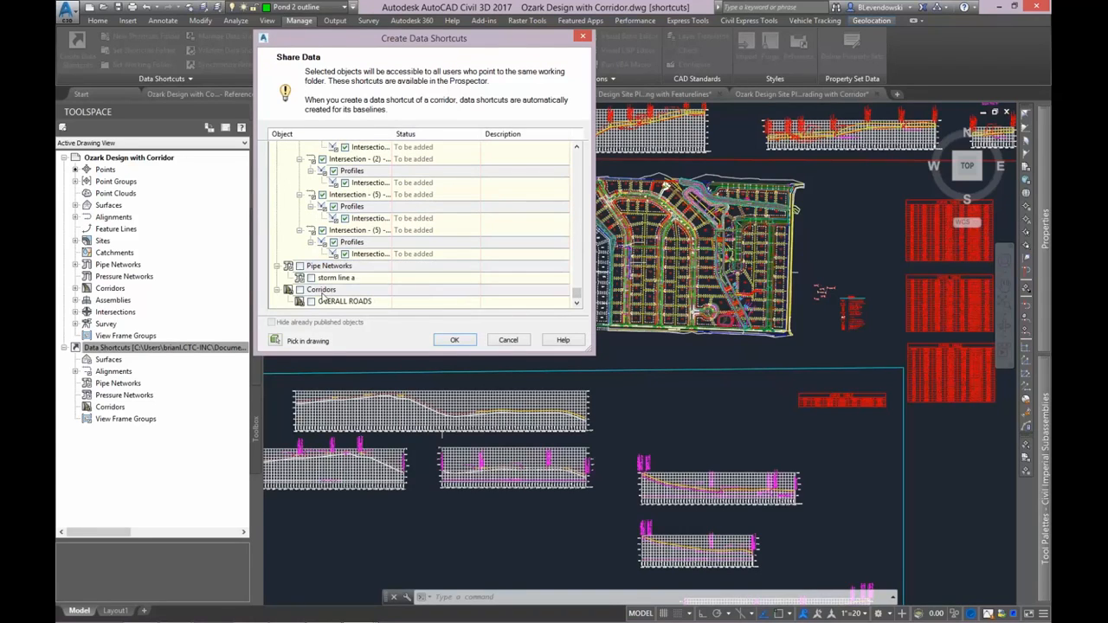
left_click(301, 290)
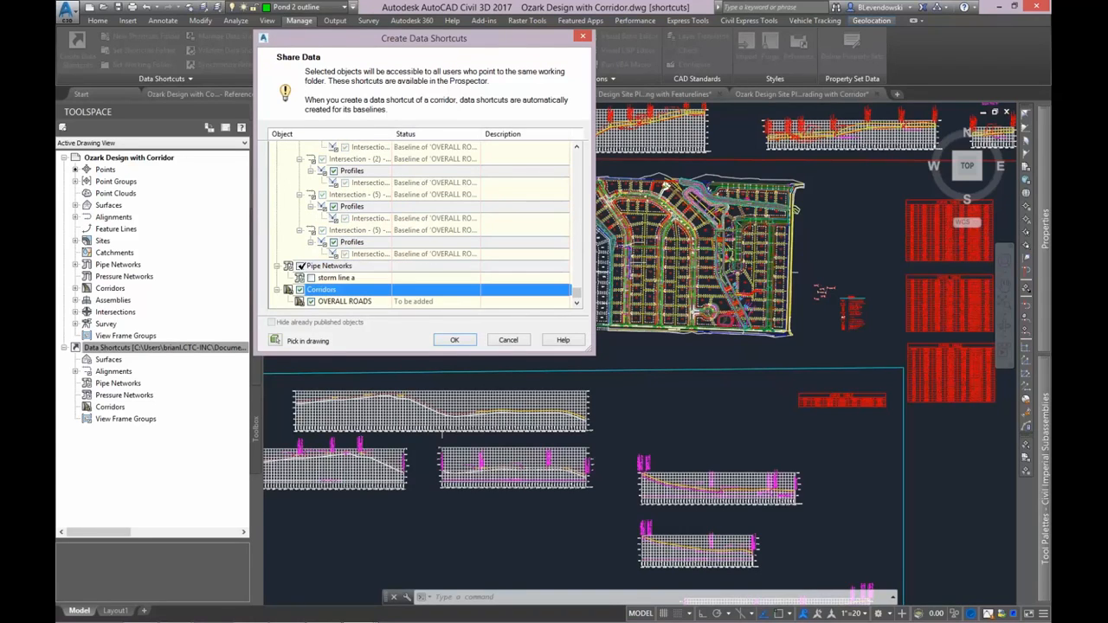
left_click(301, 266)
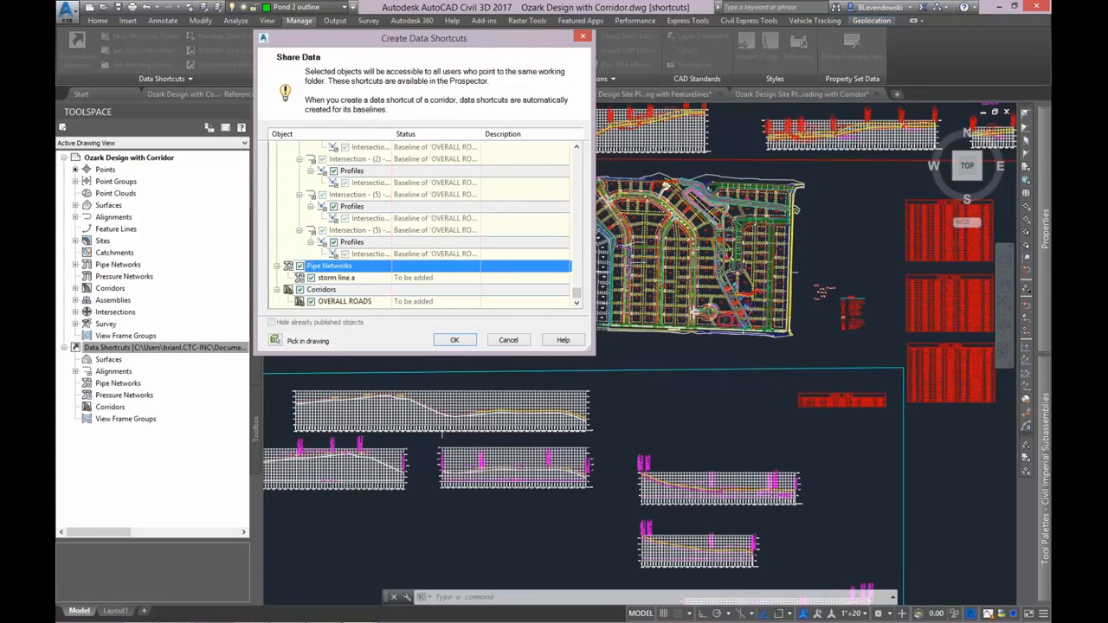
left_click(467, 343)
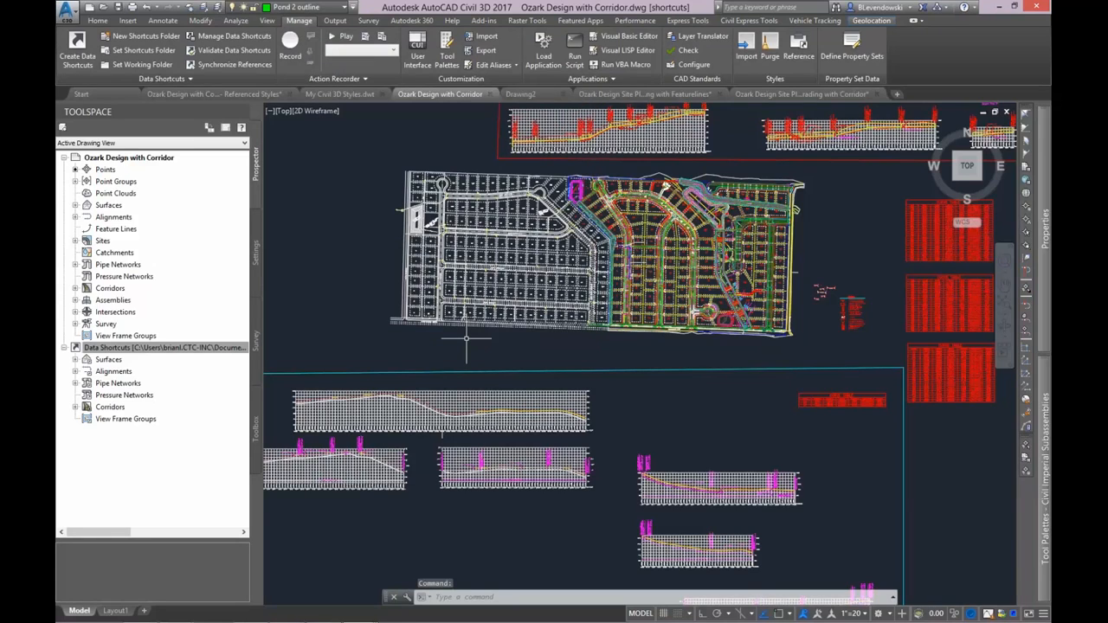
- Expand the project's alignment data shortcuts and look through the full list of centerline alignments
double_click(131, 372)
double_click(160, 386)
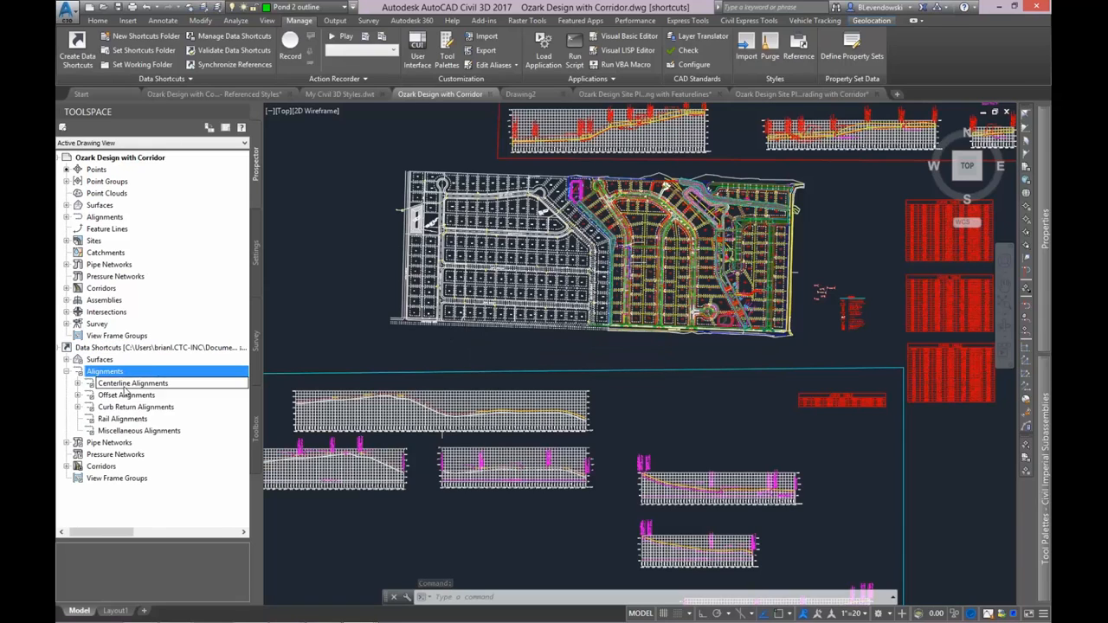
scroll(246, 342, "down", 6)
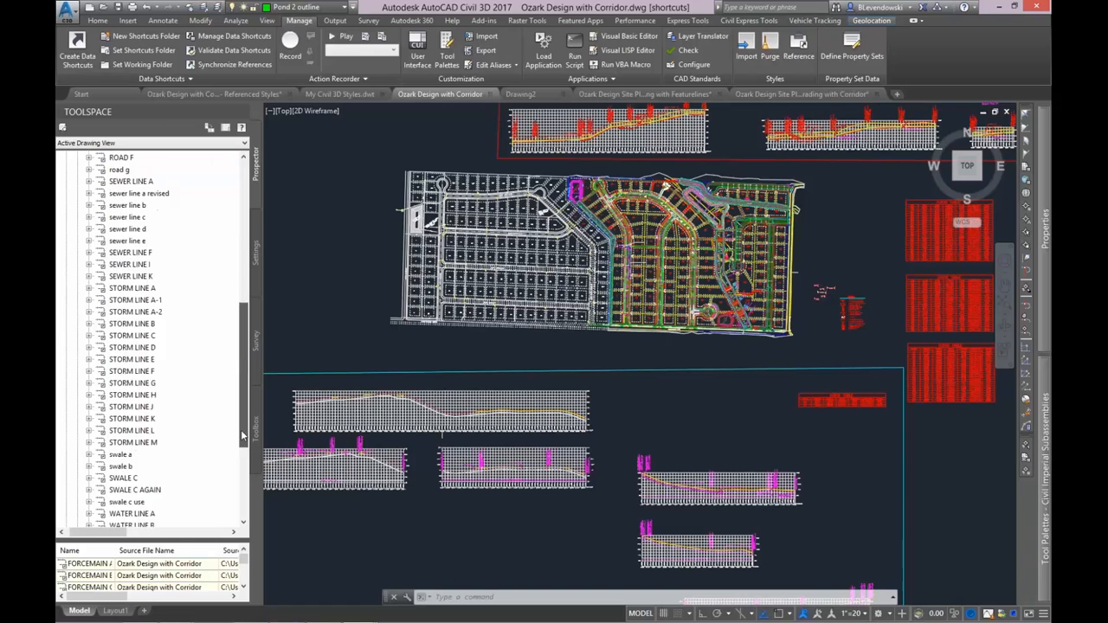
scroll(241, 334, "up", 7)
scroll(241, 333, "up", 3)
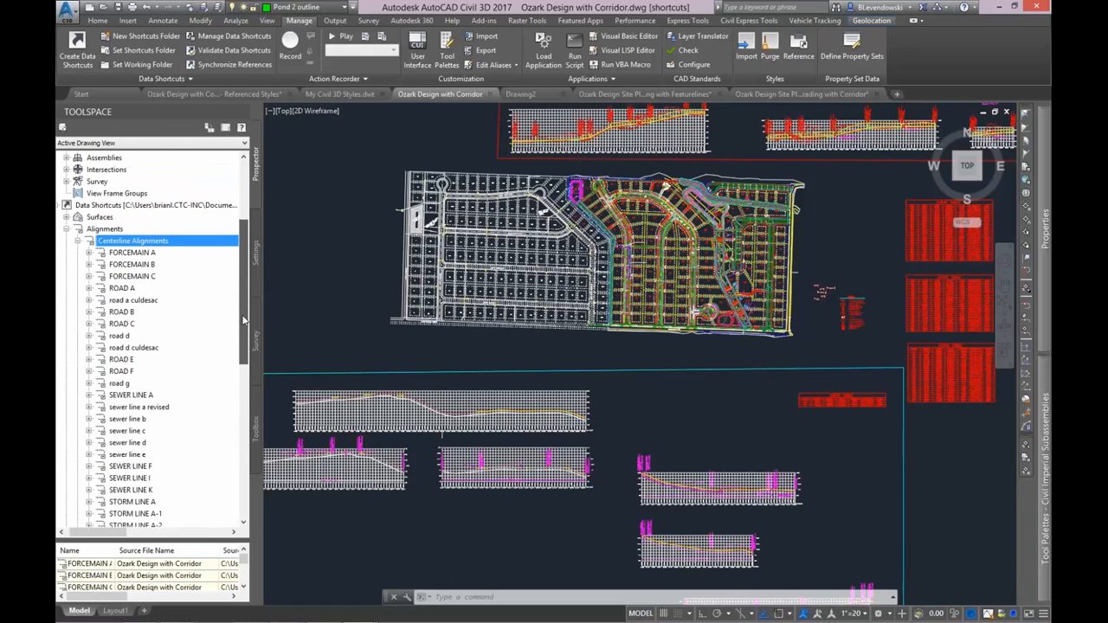
scroll(247, 346, "down", 5)
scroll(252, 342, "up", 4)
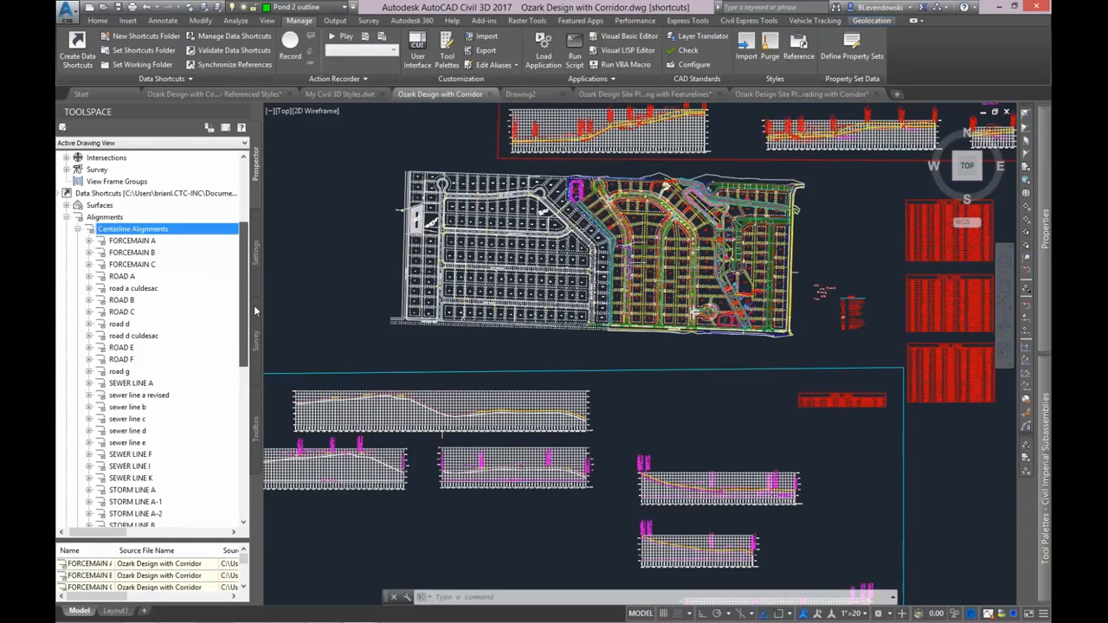
scroll(251, 311, "down", 4)
scroll(245, 313, "up", 4)
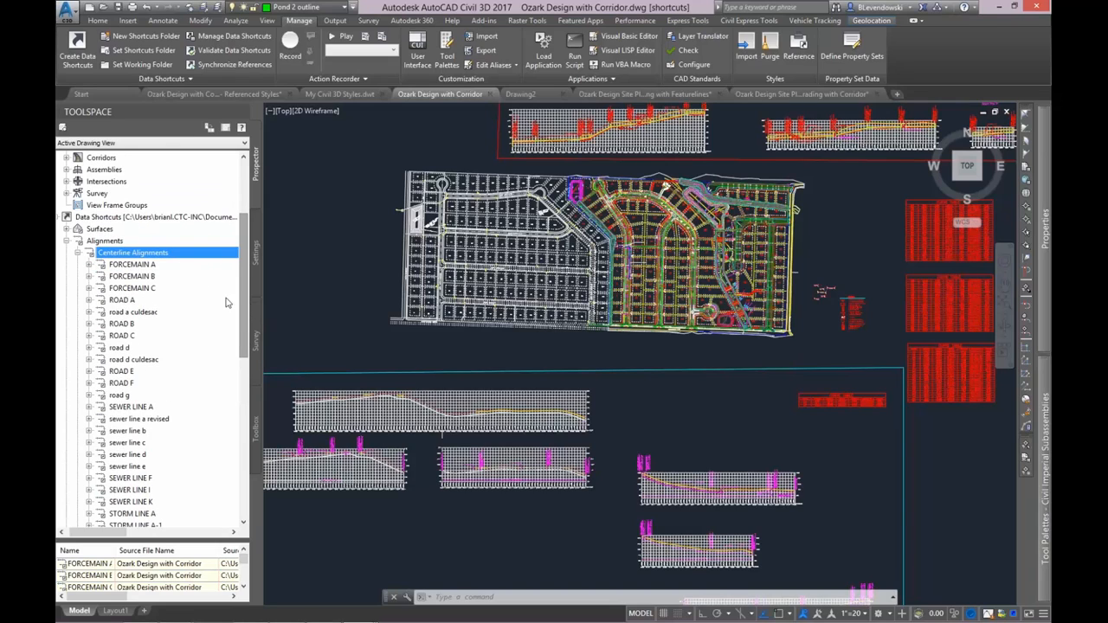
- Create a folder named PHASE 1 under the centerline alignment data shortcuts
right_click(128, 255)
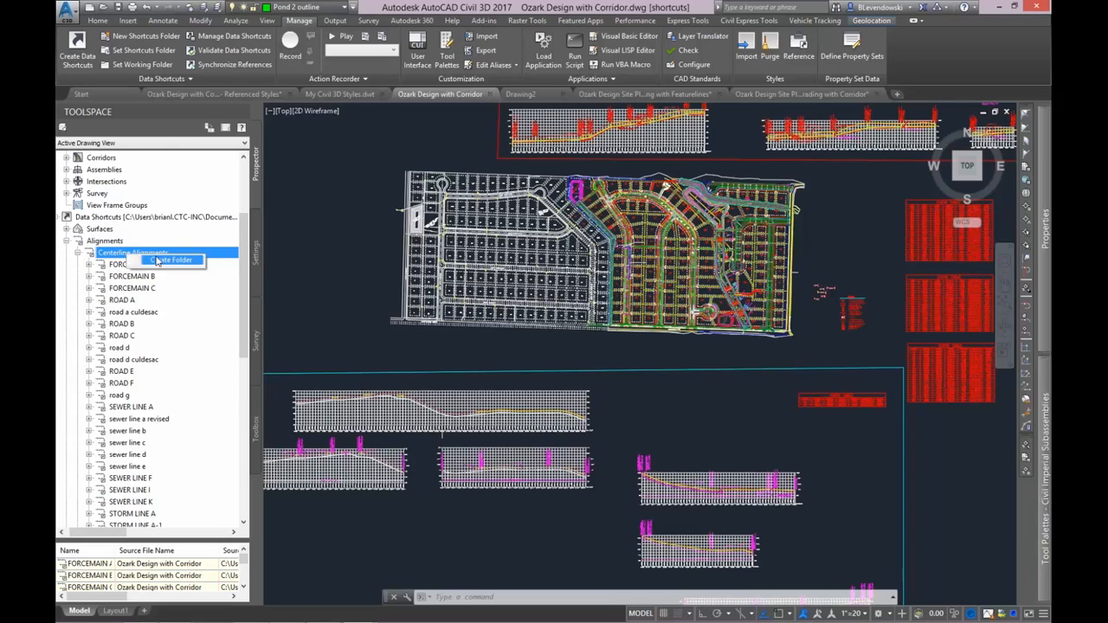
left_click(158, 260)
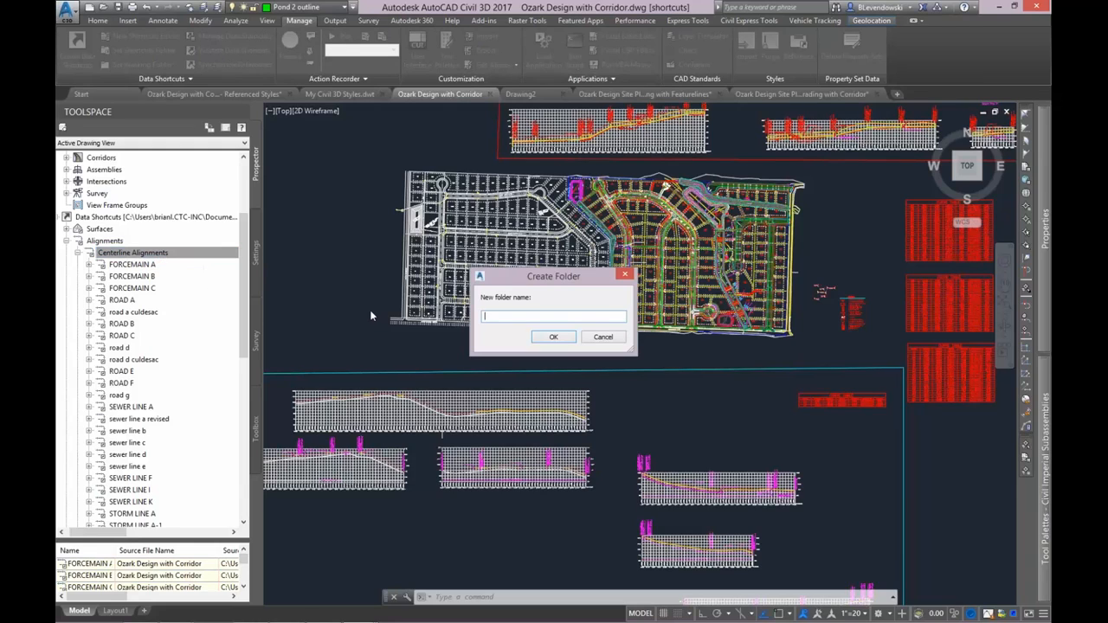
type("center")
left_click(554, 338)
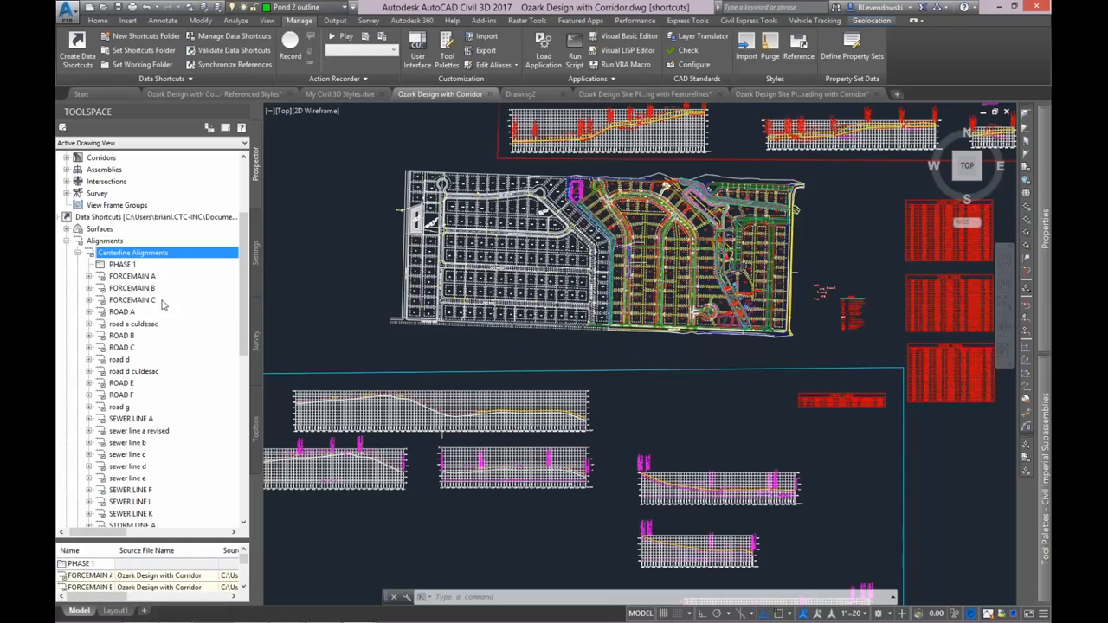
- Move the ROAD A, ROAD B, road d, ROAD E and ROAD F alignment shortcuts into the PHASE 1 folder
left_click(128, 312)
left_click(130, 336, "ctrl")
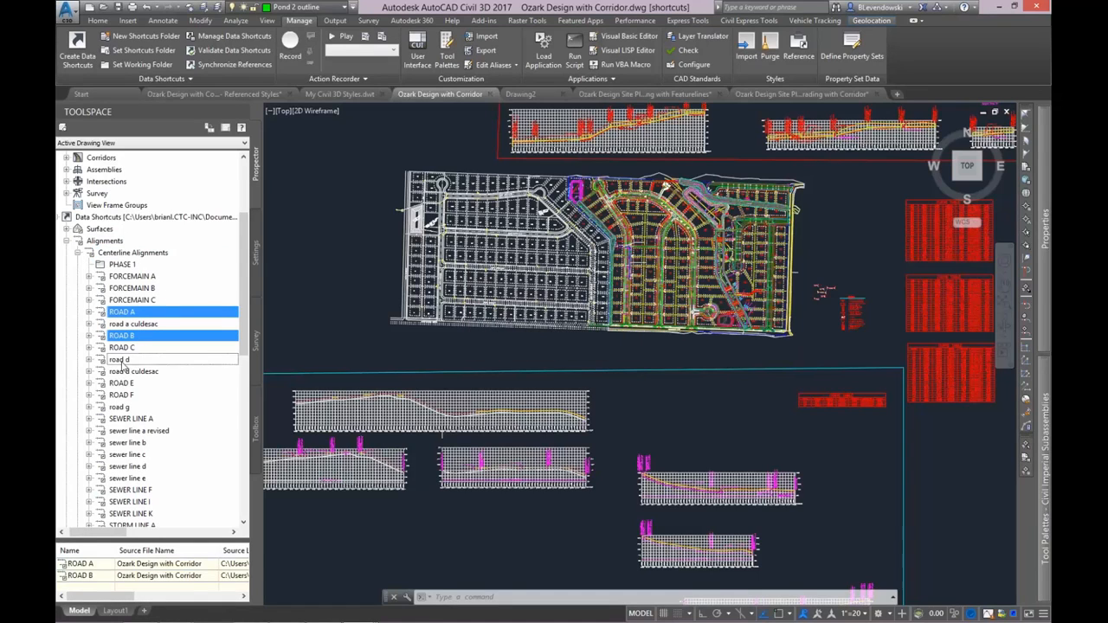
left_click(141, 358, "ctrl")
left_click(130, 383, "ctrl")
left_click(121, 396, "ctrl")
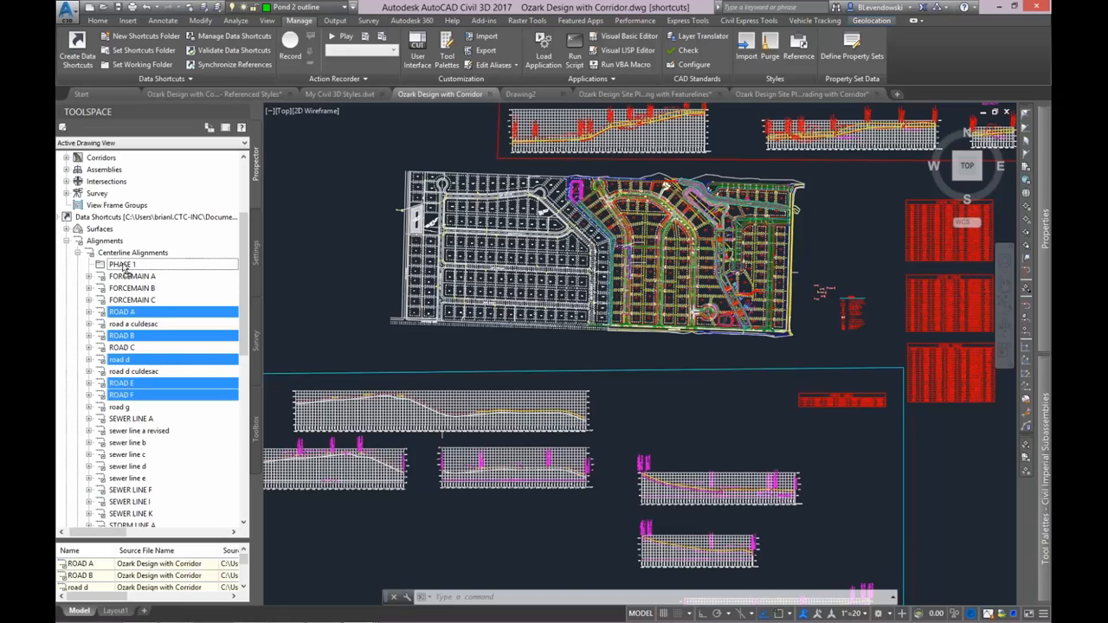
left_click_drag(121, 311, 122, 265)
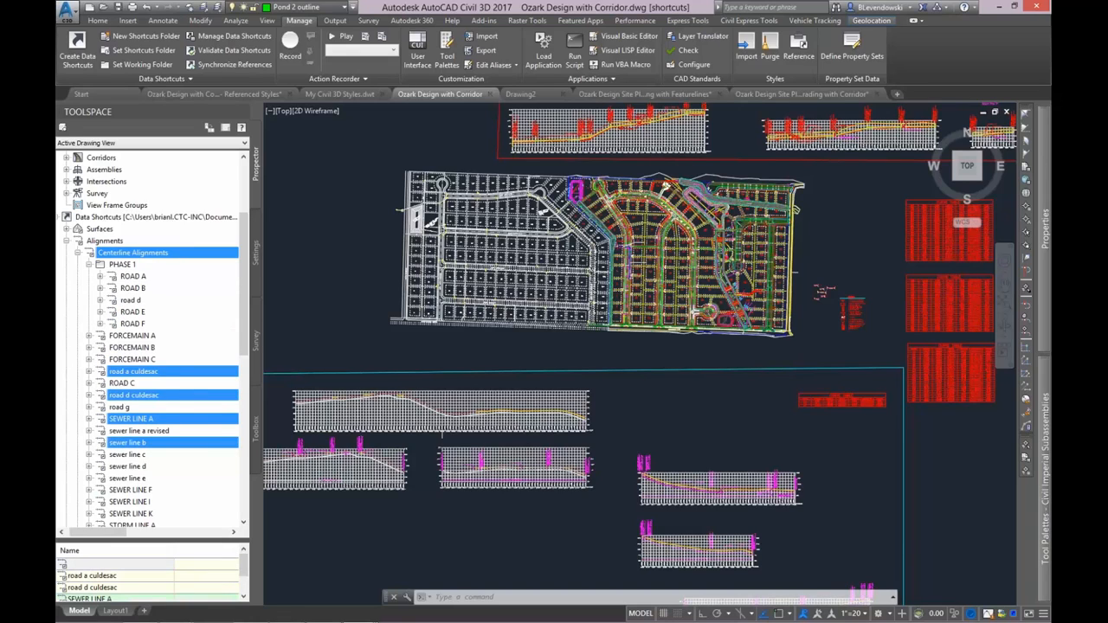
- Check which operations the PHASE 1 folder offers and save the drawing
right_click(122, 265)
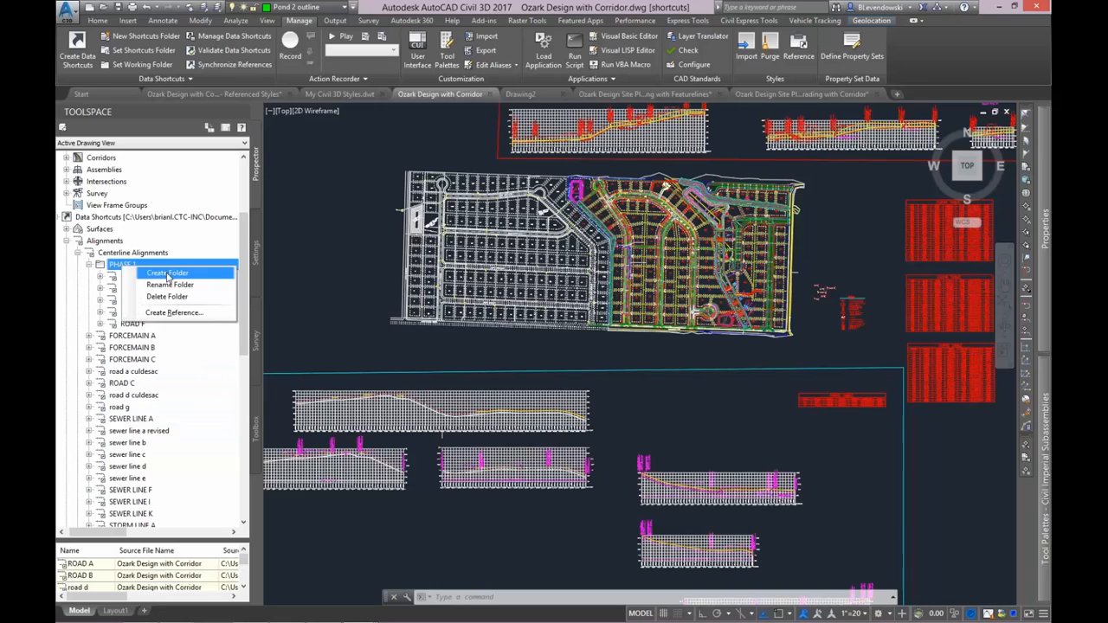
left_click(121, 267)
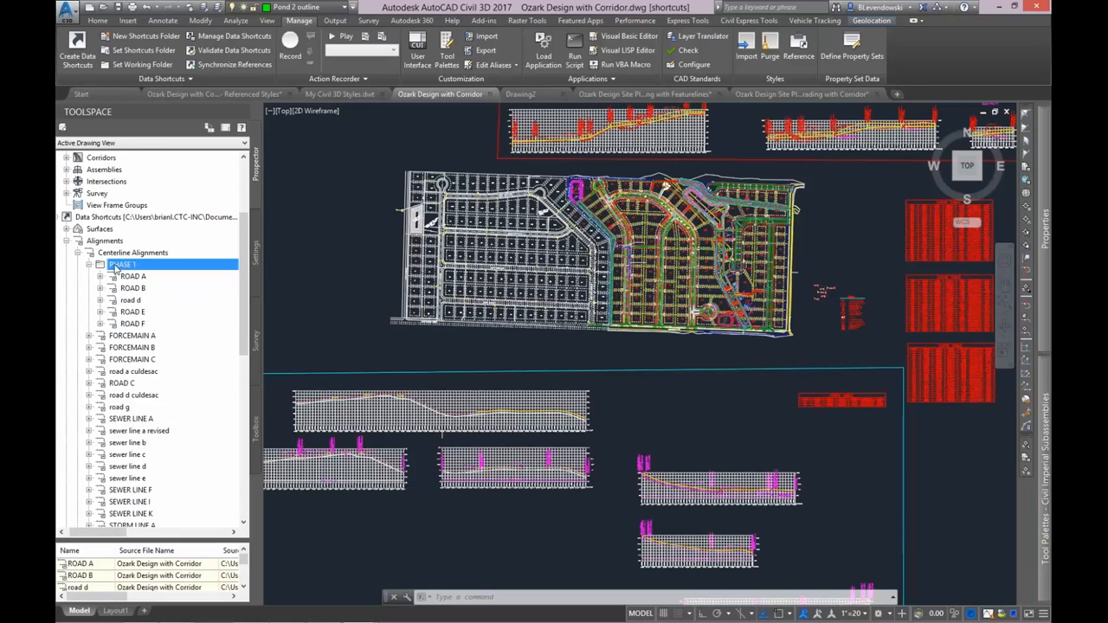
left_click(119, 7)
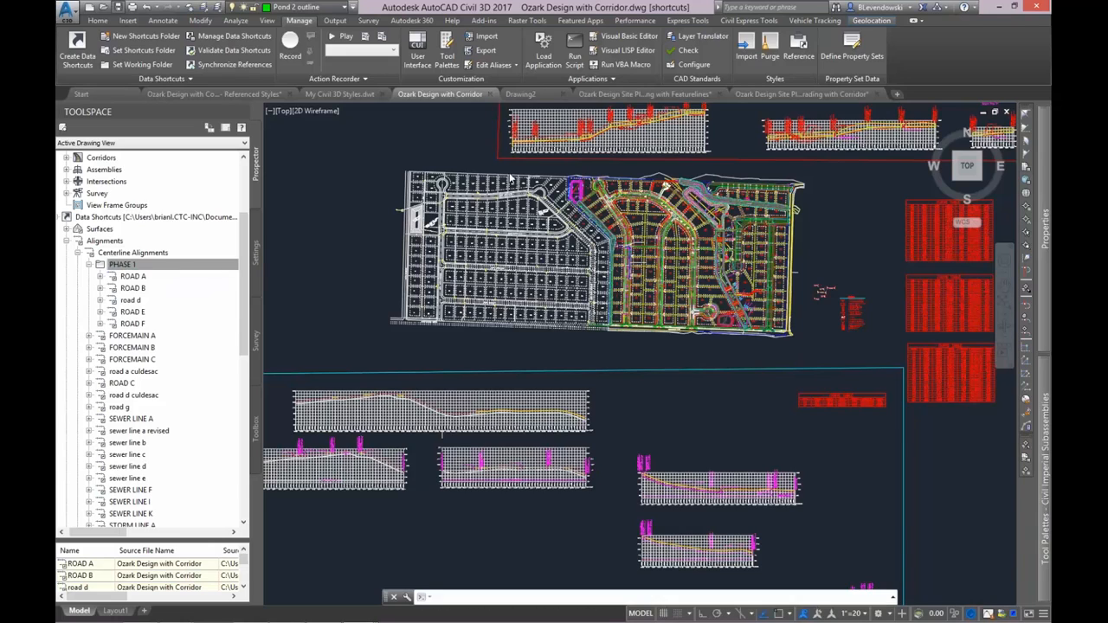
- In Drawing2, create references to all centerline alignments in the PHASE 1 data shortcuts folder at once
left_click(530, 96)
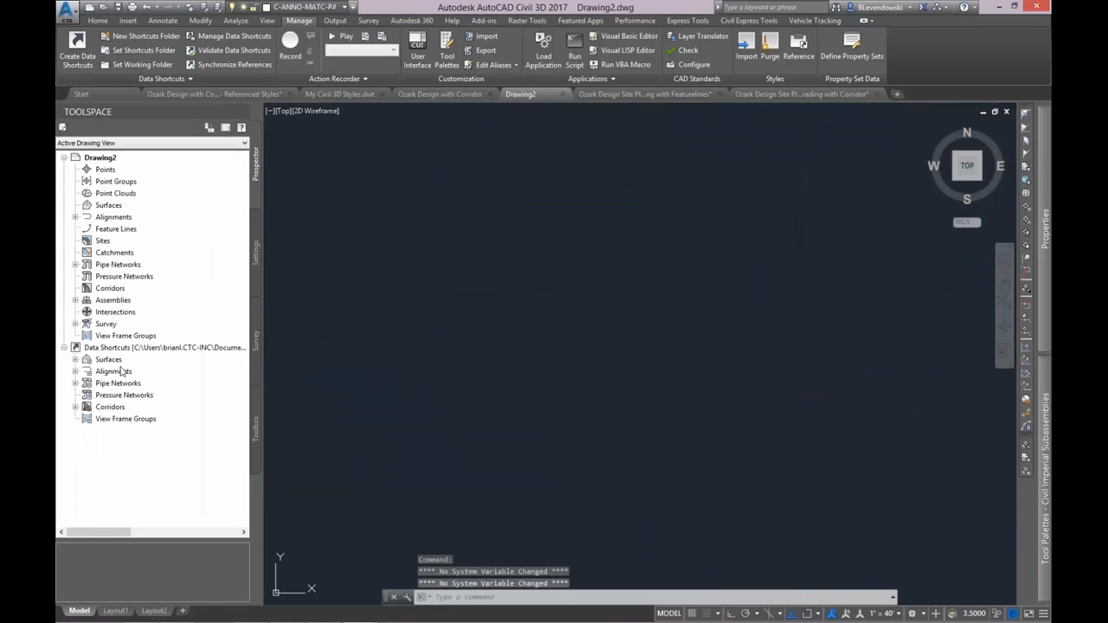
double_click(114, 372)
double_click(133, 383)
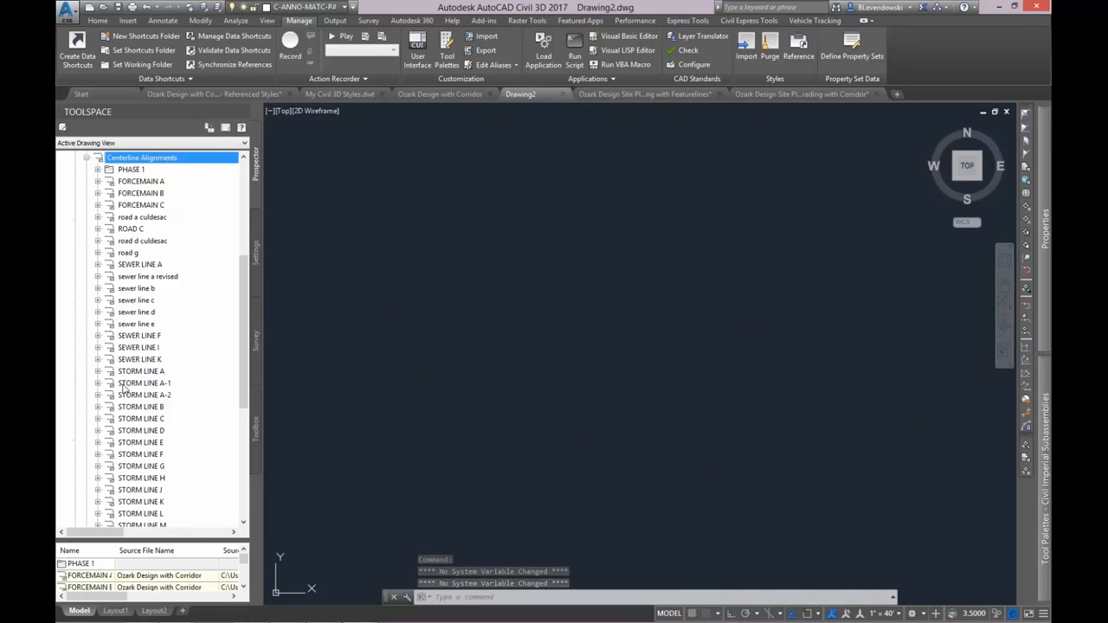
scroll(173, 242, "up", 1)
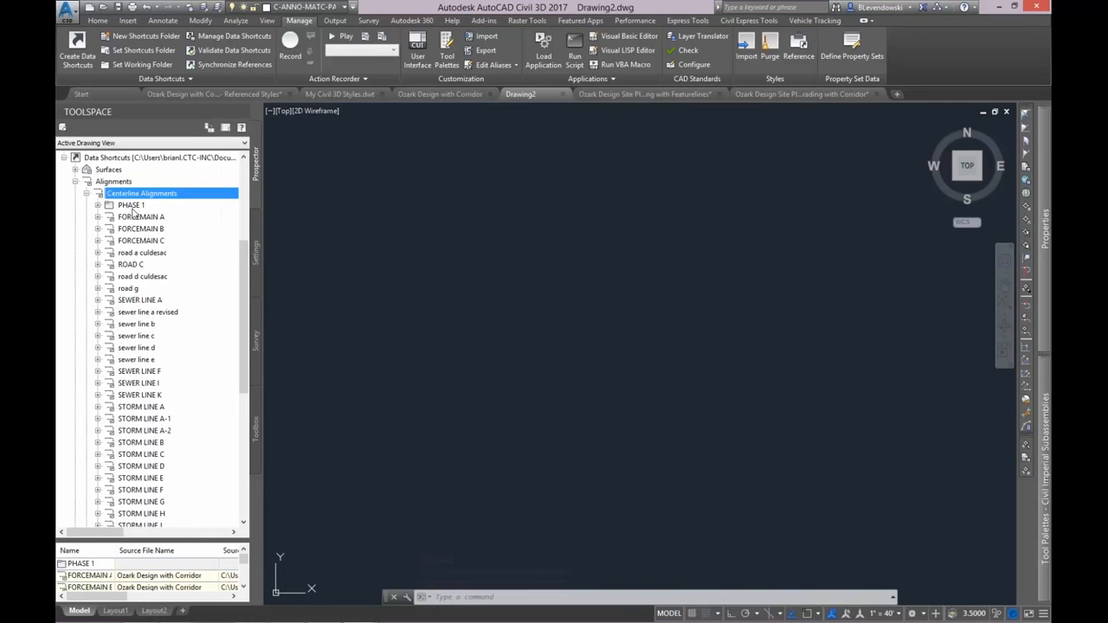
right_click(131, 208)
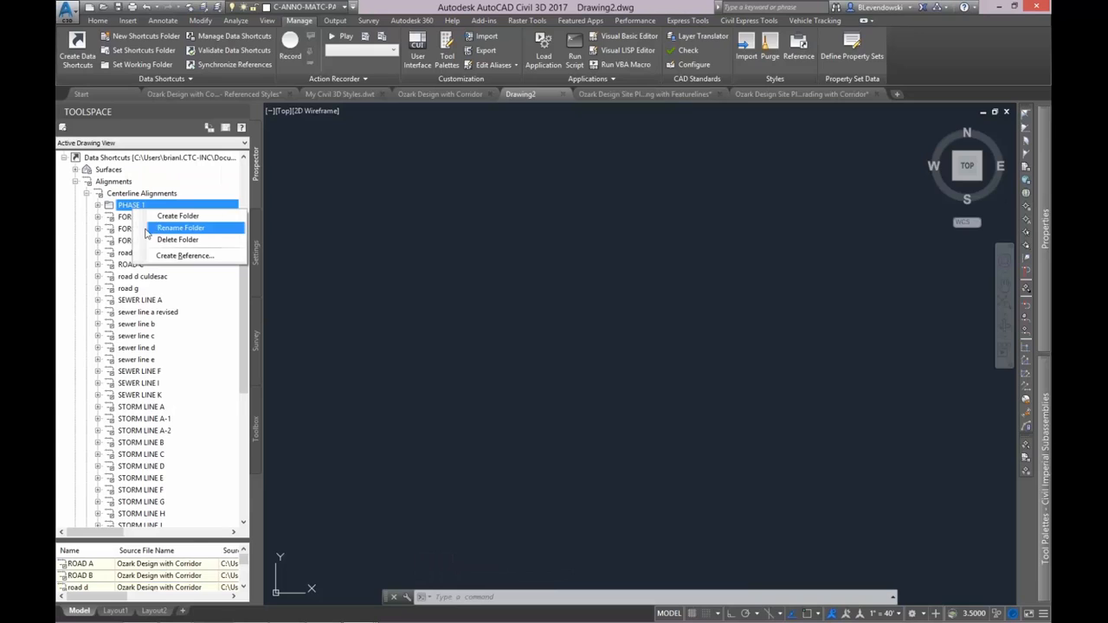
left_click(129, 205)
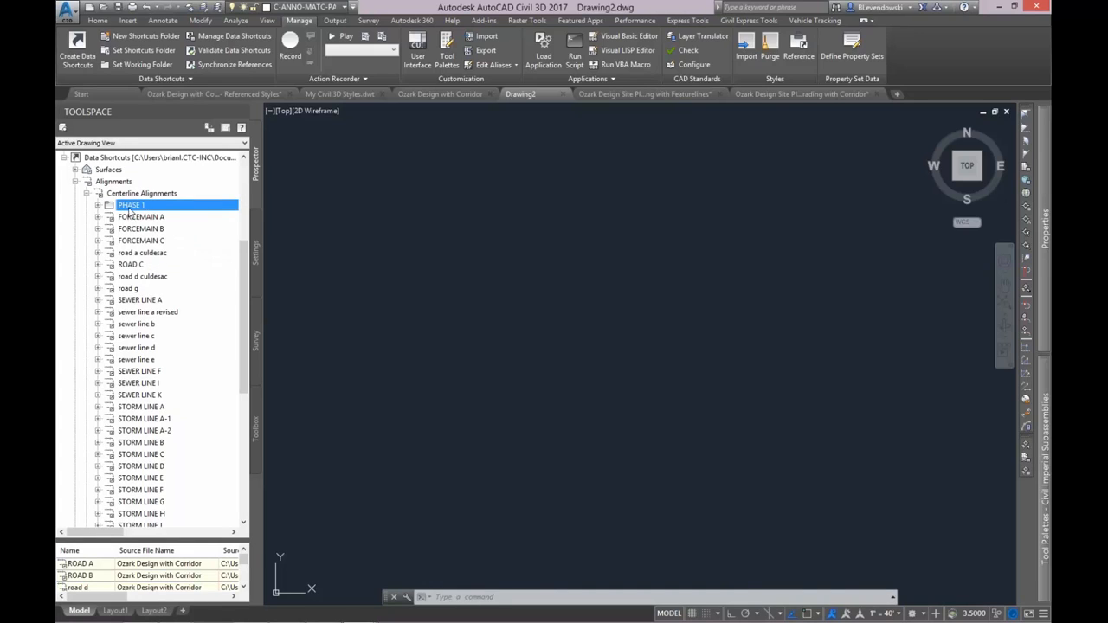
mouse_move(129, 207)
left_mouse_down()
mouse_move(260, 205)
mouse_move(483, 229)
left_mouse_up()
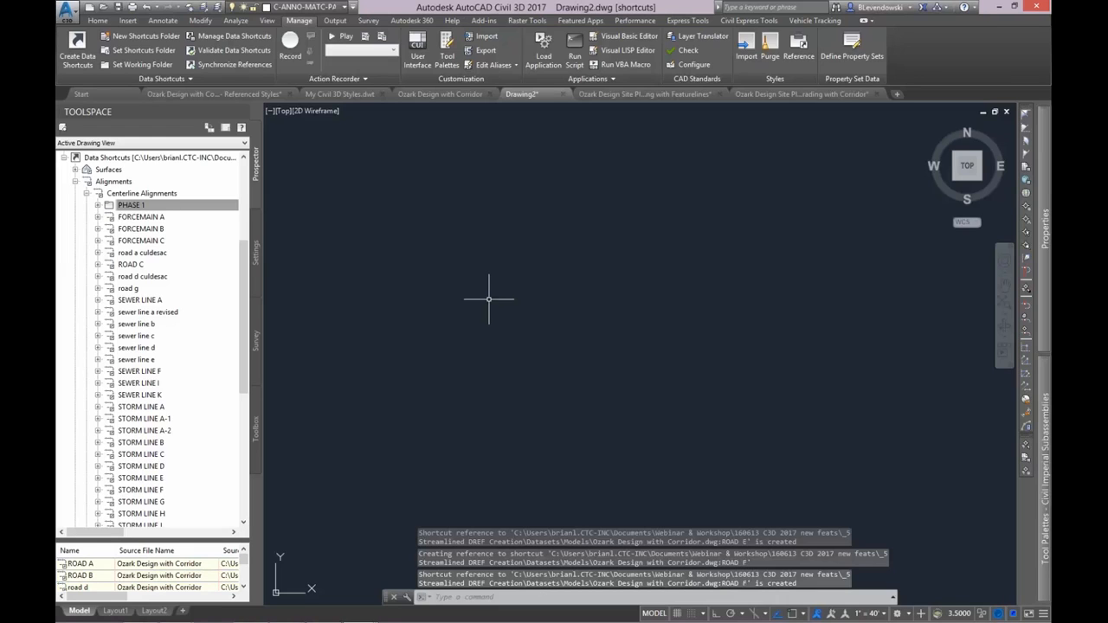
- Zoom to the extents of Drawing2 to inspect the referenced road alignments
type("ZE")
key("Return")
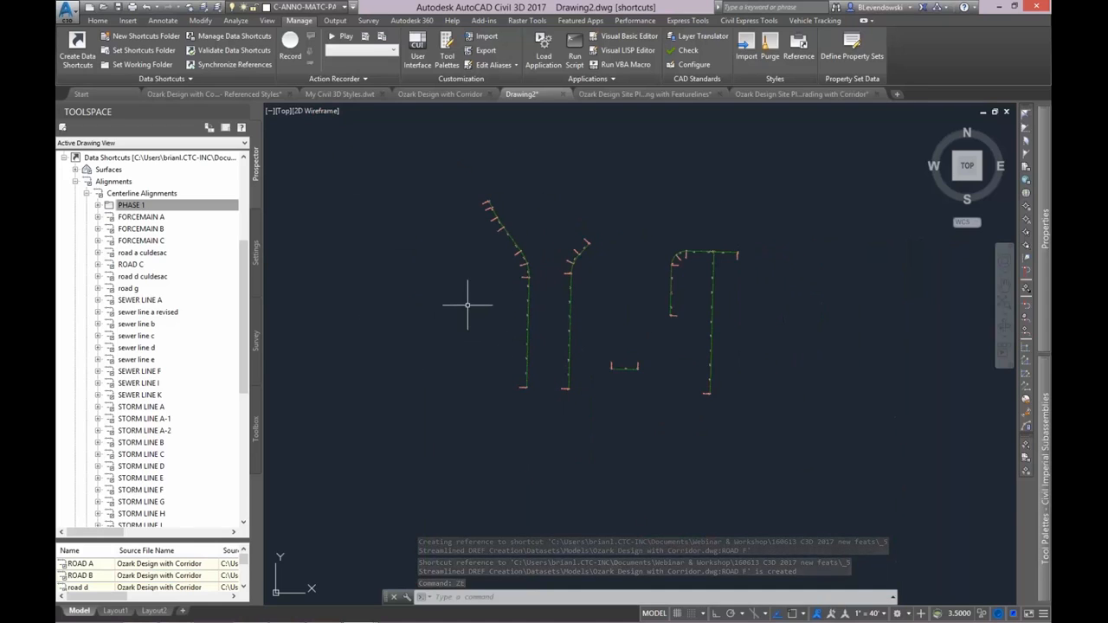
scroll(575, 301, "up", 2)
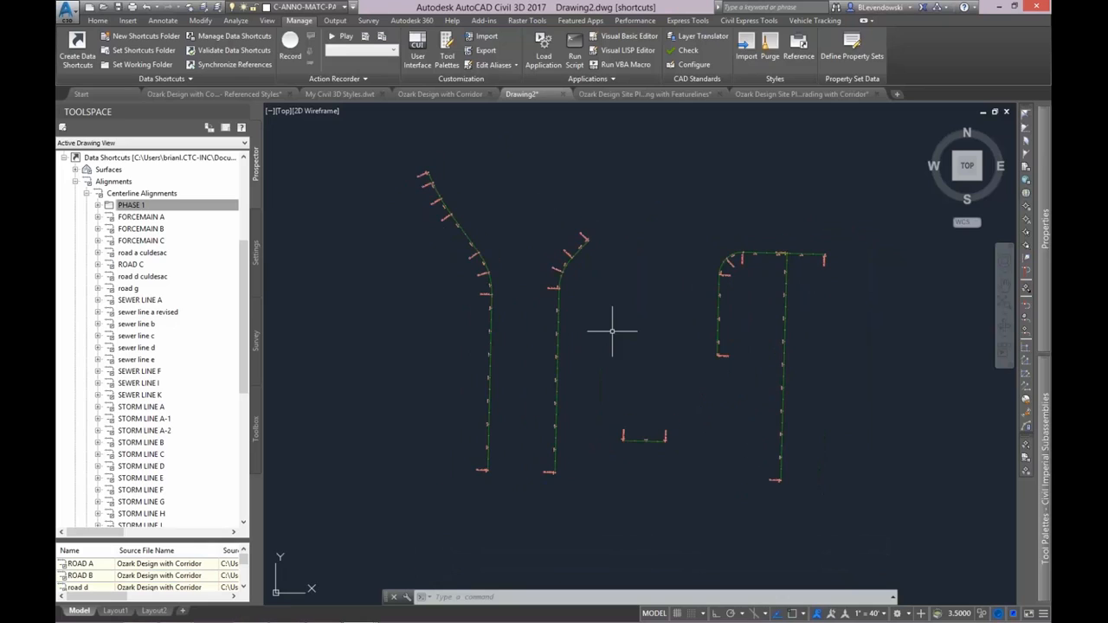
middle_click_drag(698, 191, 688, 220)
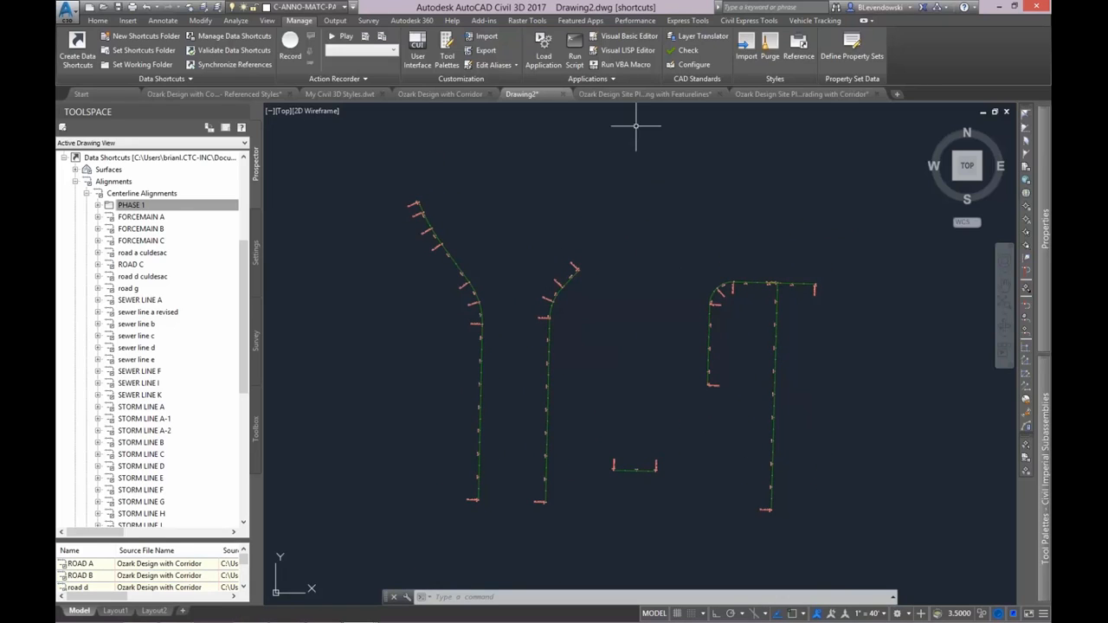
- In the Ozark Design Site Plan Grading with Corridor drawing, start adding a feature line type baseline to the SITEPLAN corridor
left_click(632, 96)
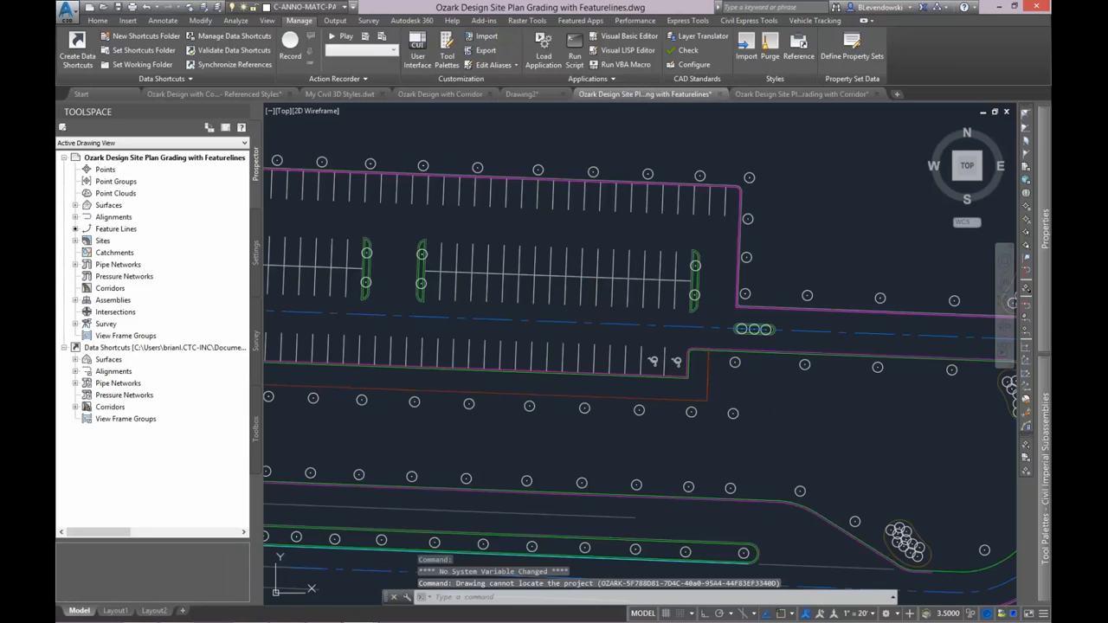
left_click(801, 94)
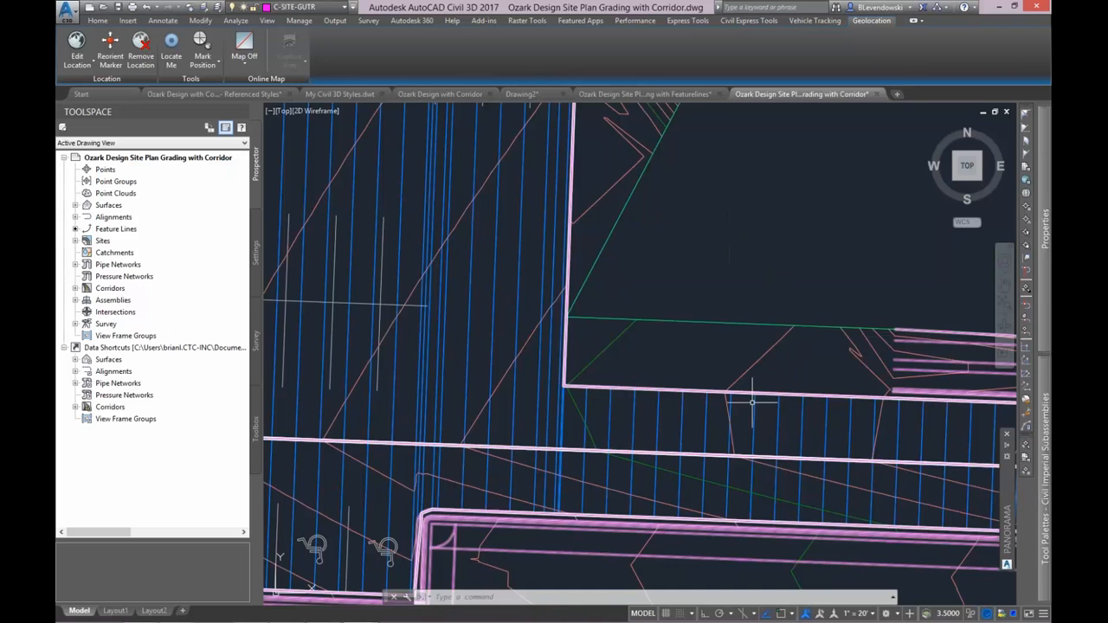
left_click(705, 414)
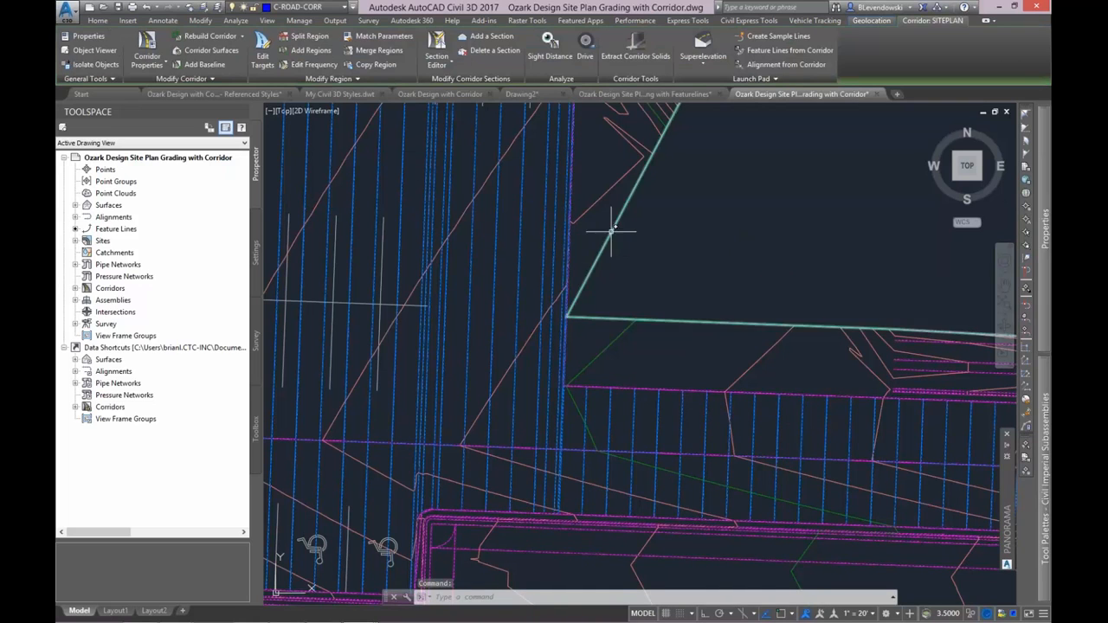
left_click(192, 68)
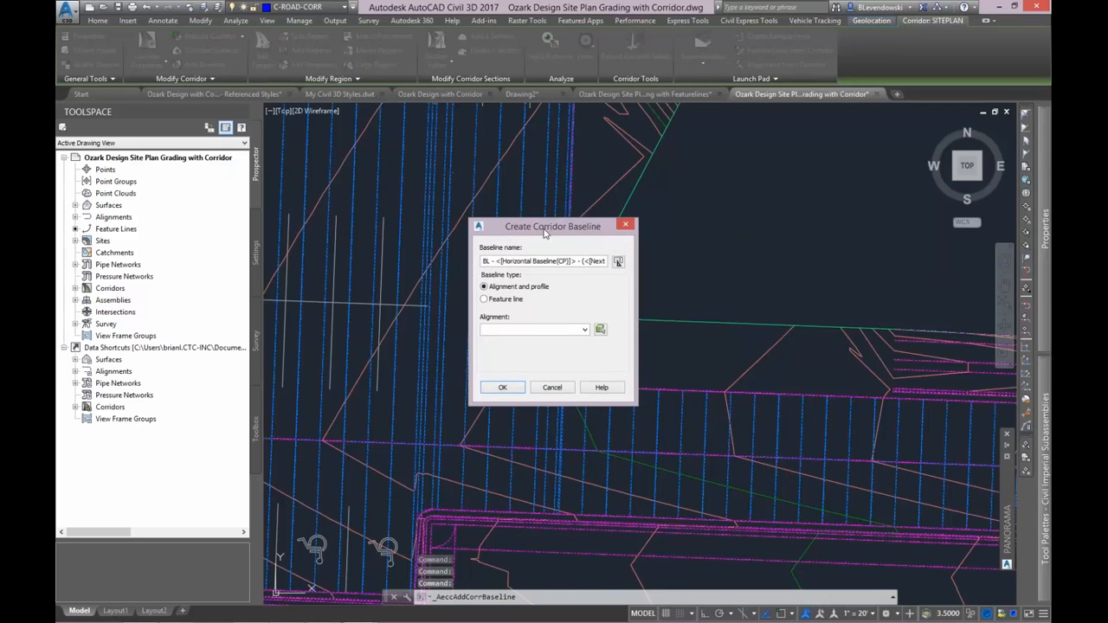
left_click_drag(557, 227, 514, 140)
left_click(522, 205)
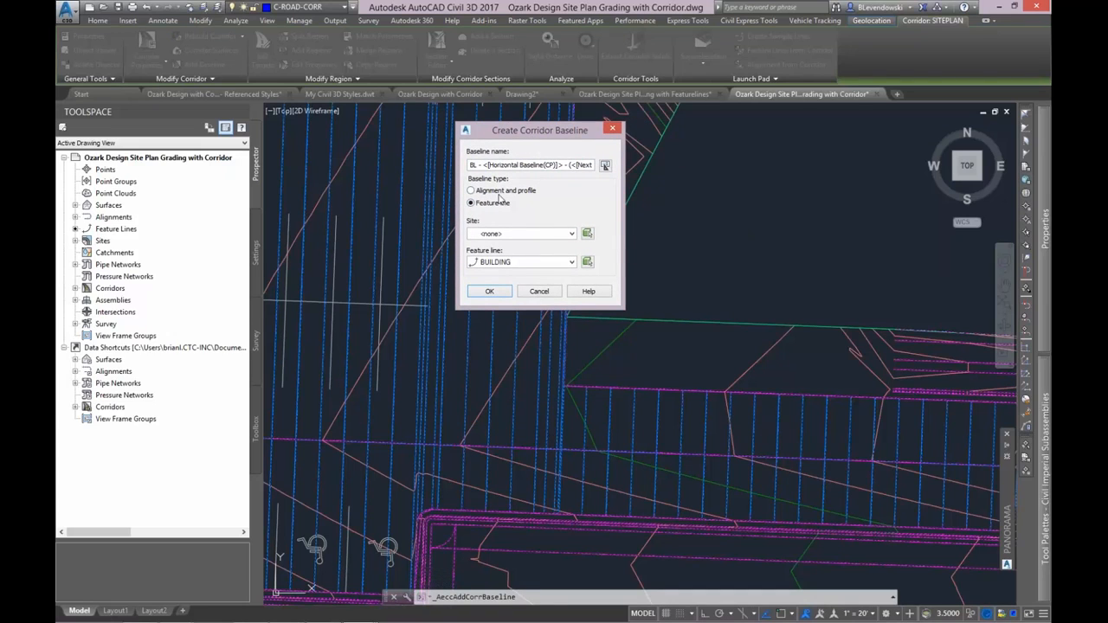
- Pick the cg4 feature line in Site 1 for the corridor baseline and create the baseline
left_click(507, 234)
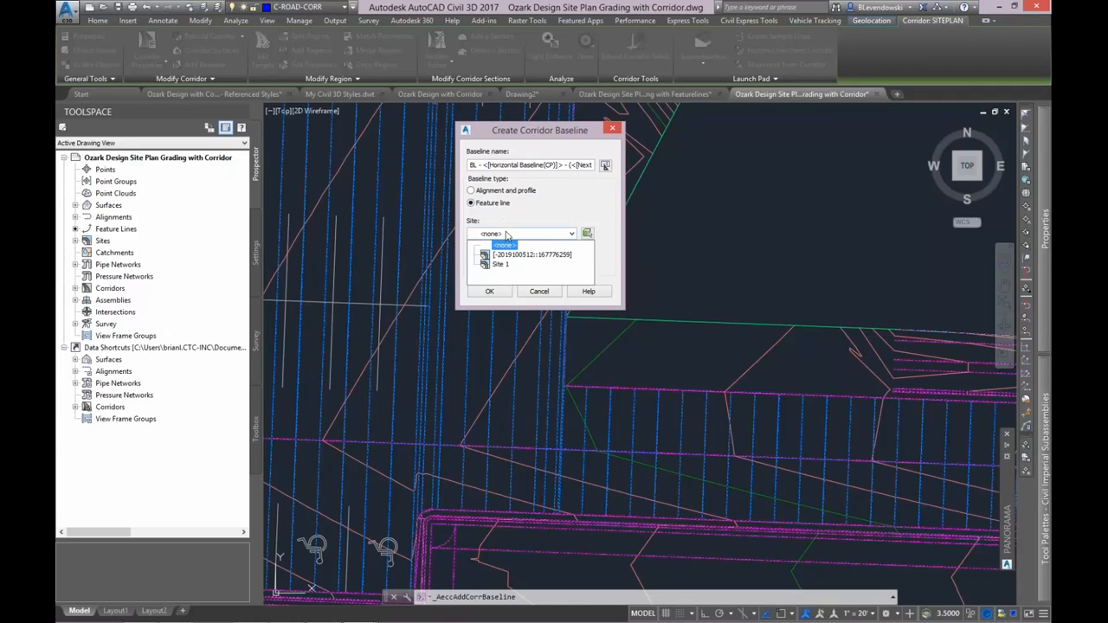
left_click(601, 203)
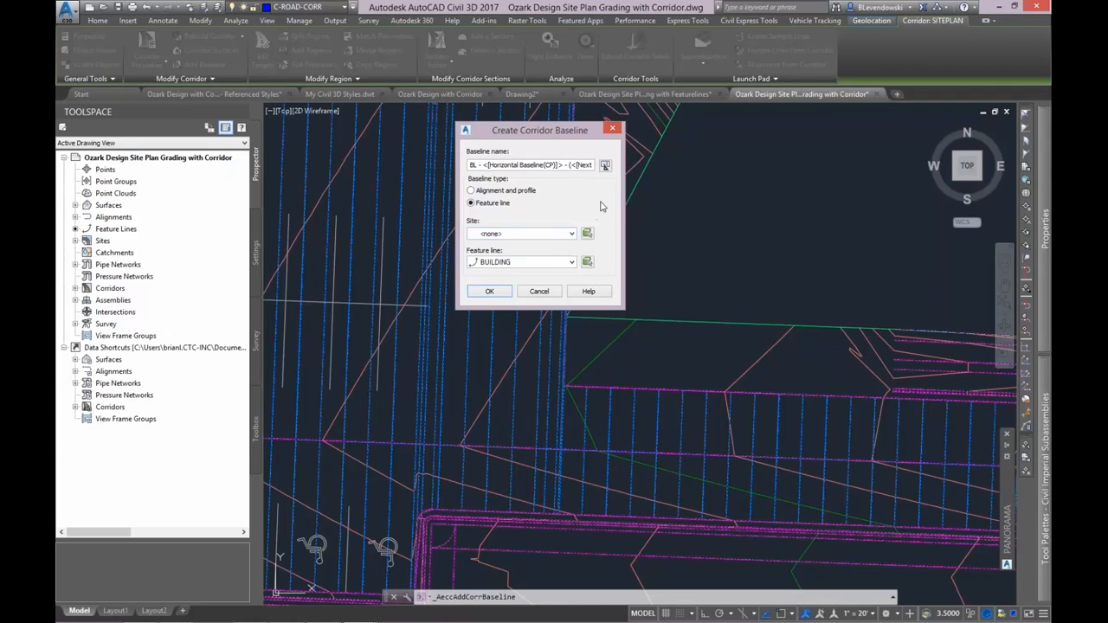
left_click(587, 263)
left_click(566, 346)
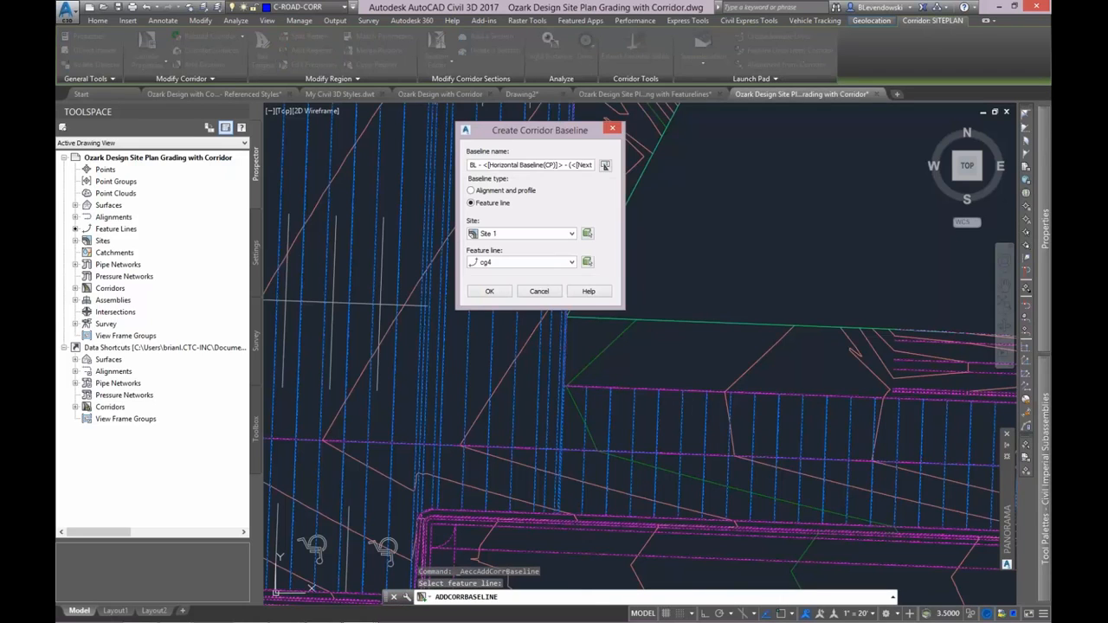
left_click(489, 291)
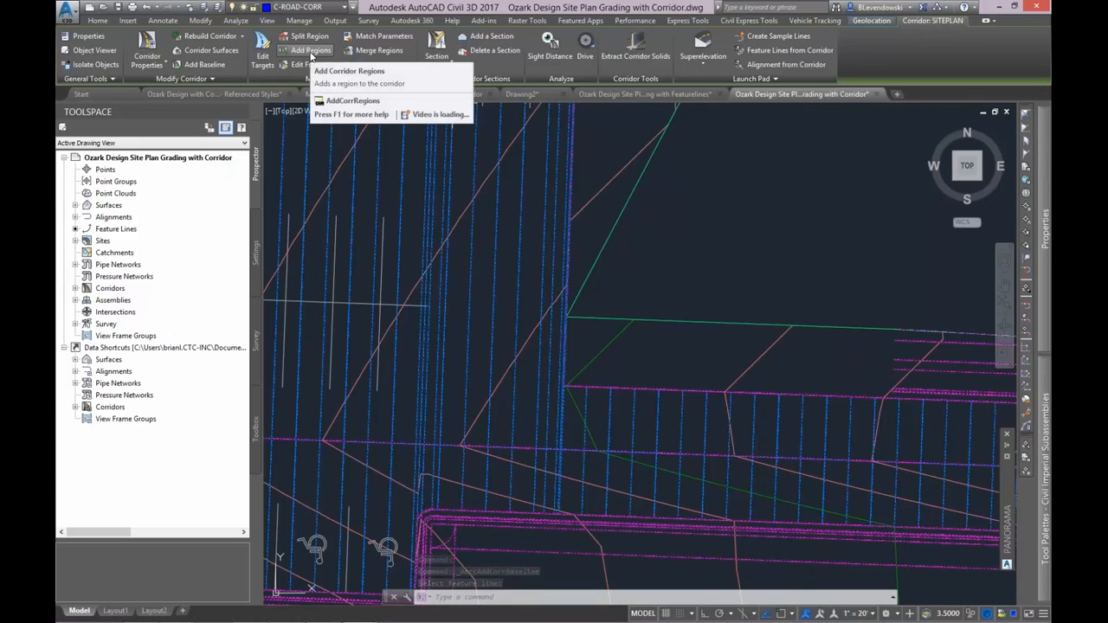
- Add a corridor region on the cg4 feature line baseline, spanning about station 1+45.00 to 2+73.54 around the inside corner
left_click(300, 53)
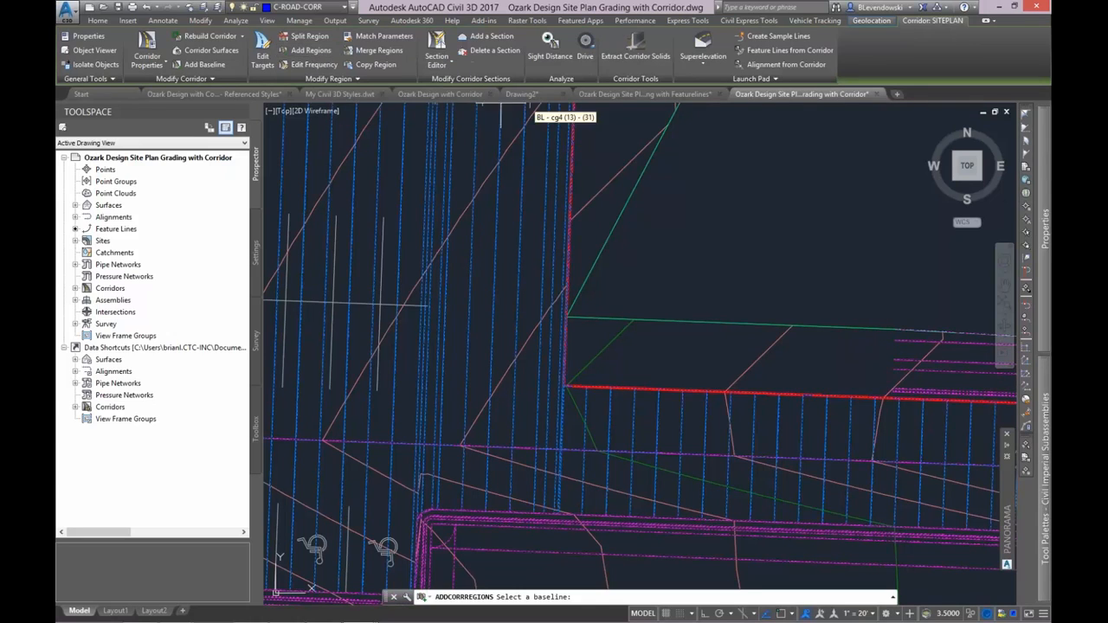
left_click(688, 390)
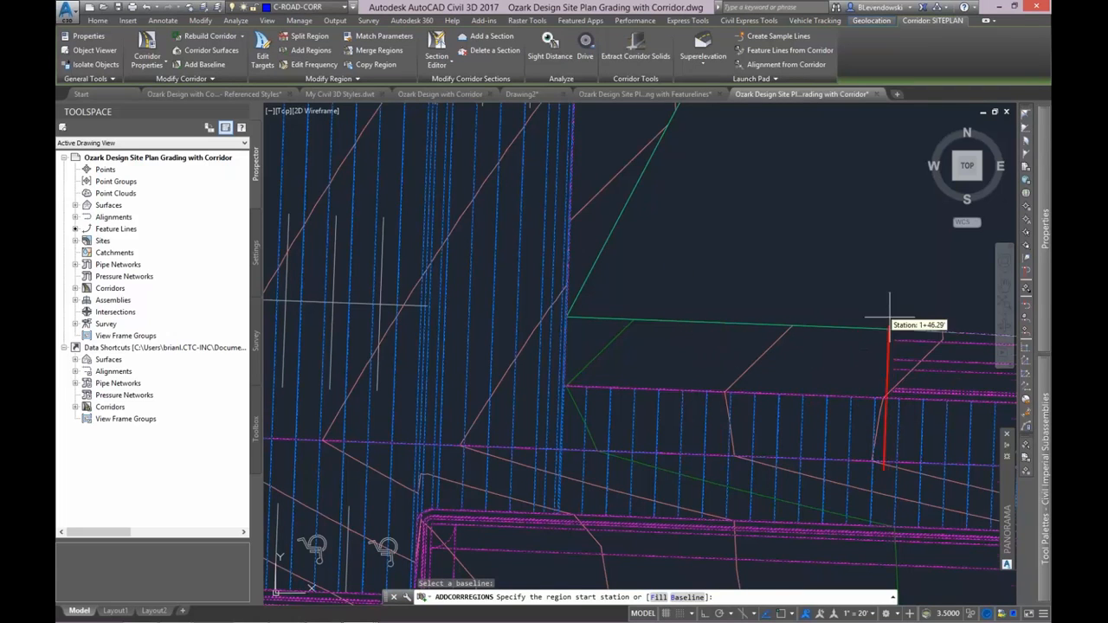
middle_click_drag(883, 316, 727, 344)
key("F3")
left_click(739, 356)
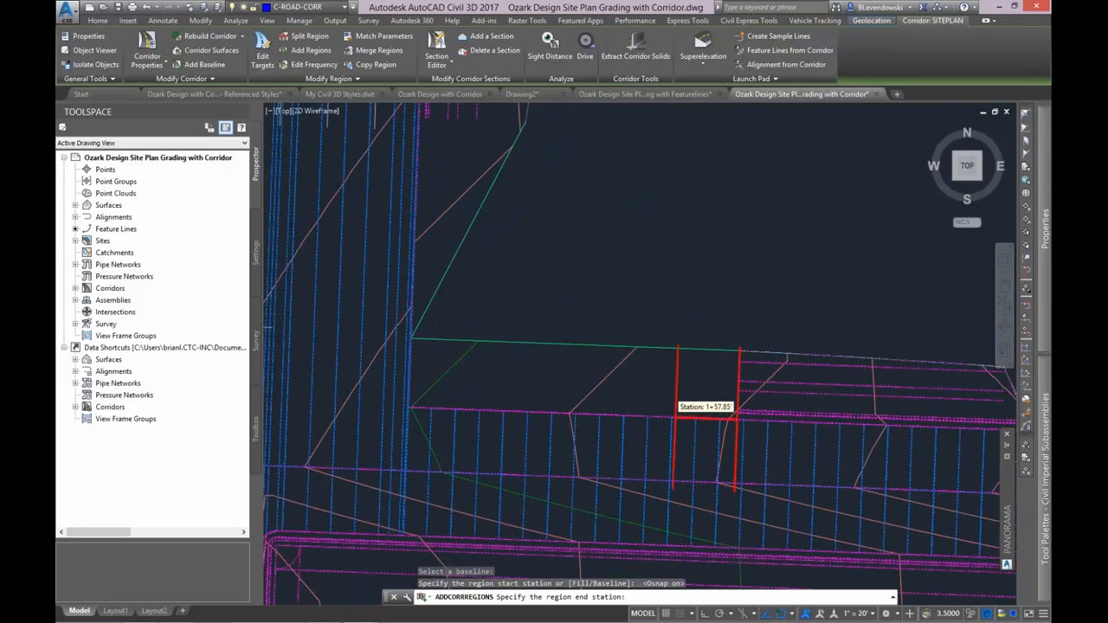
scroll(684, 399, "down", 2)
scroll(556, 234, "up", 2)
left_click(563, 233)
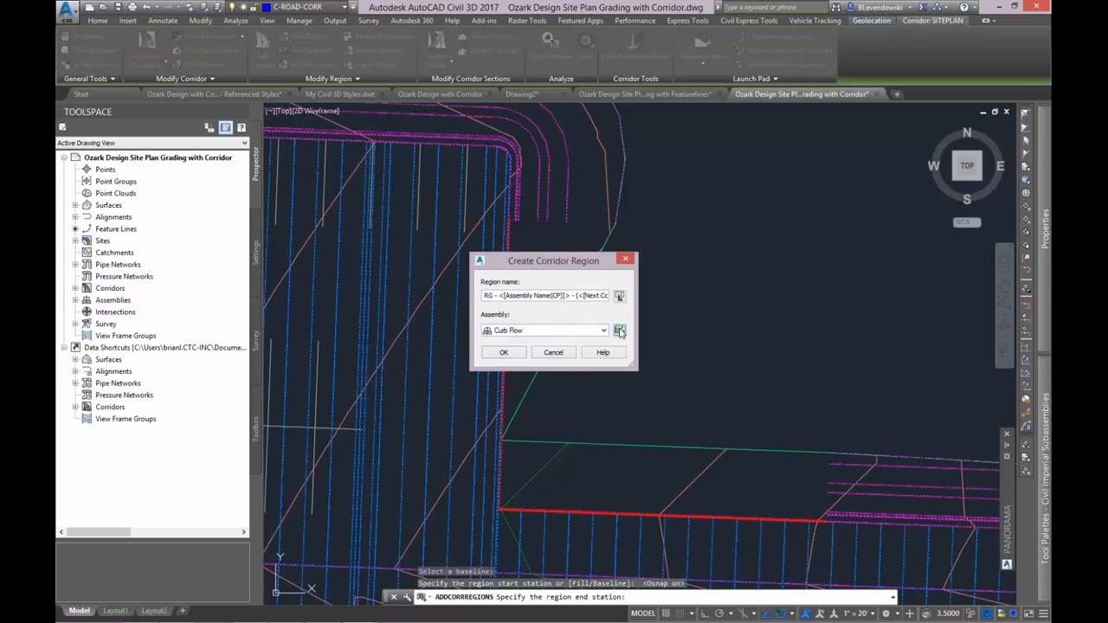
- Pick the Curb Flow assembly from the drawing for the new corridor region
left_click(619, 330)
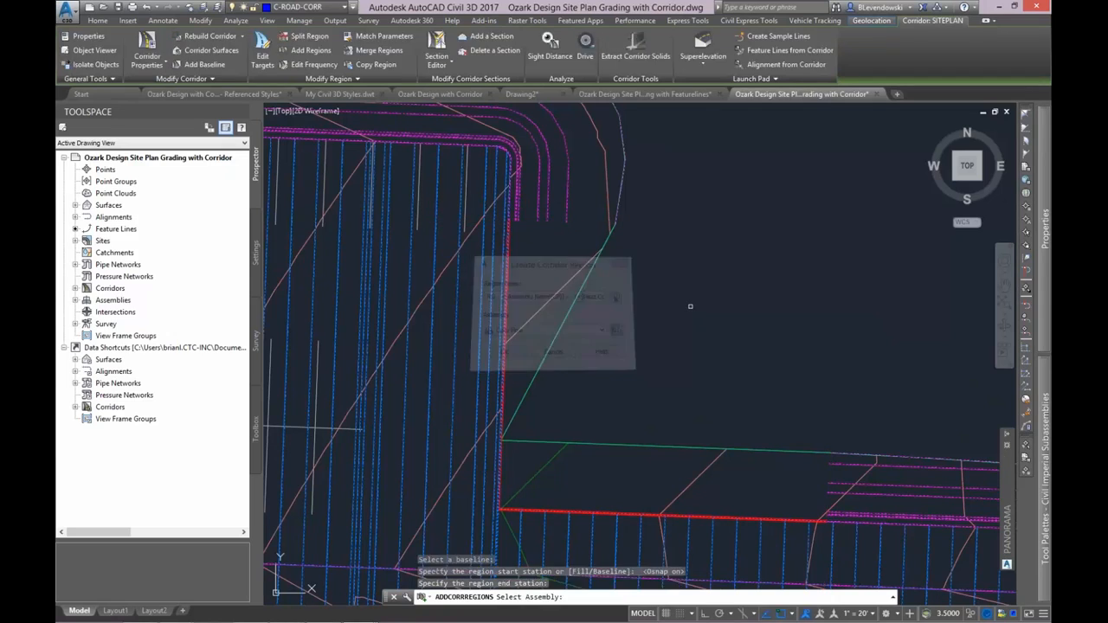
scroll(591, 400, "down", 5)
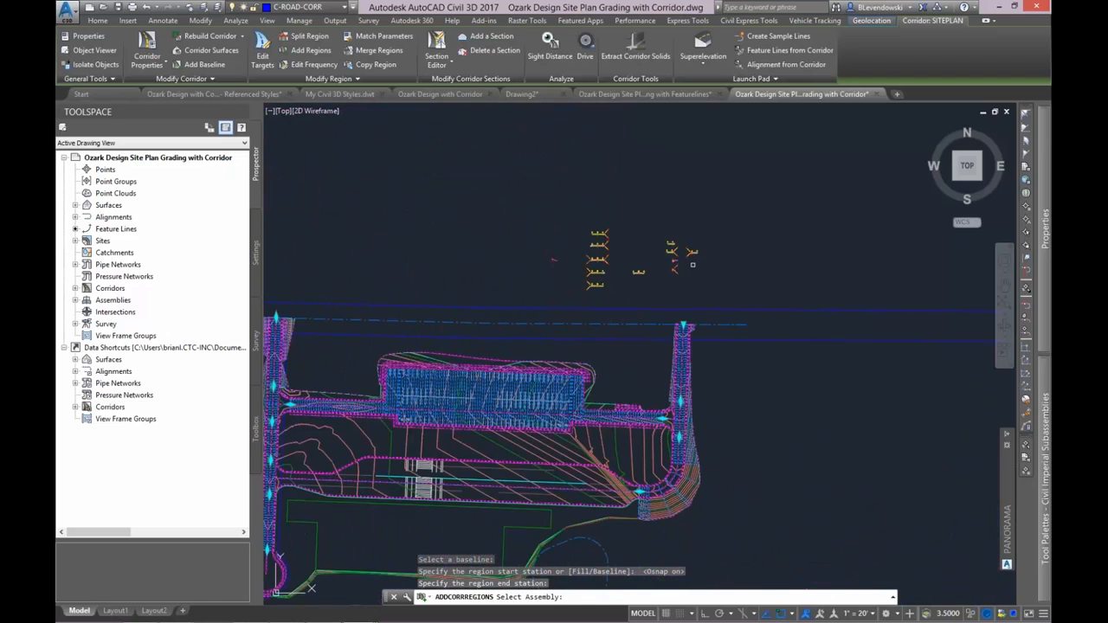
scroll(684, 264, "up", 5)
scroll(560, 208, "up", 5)
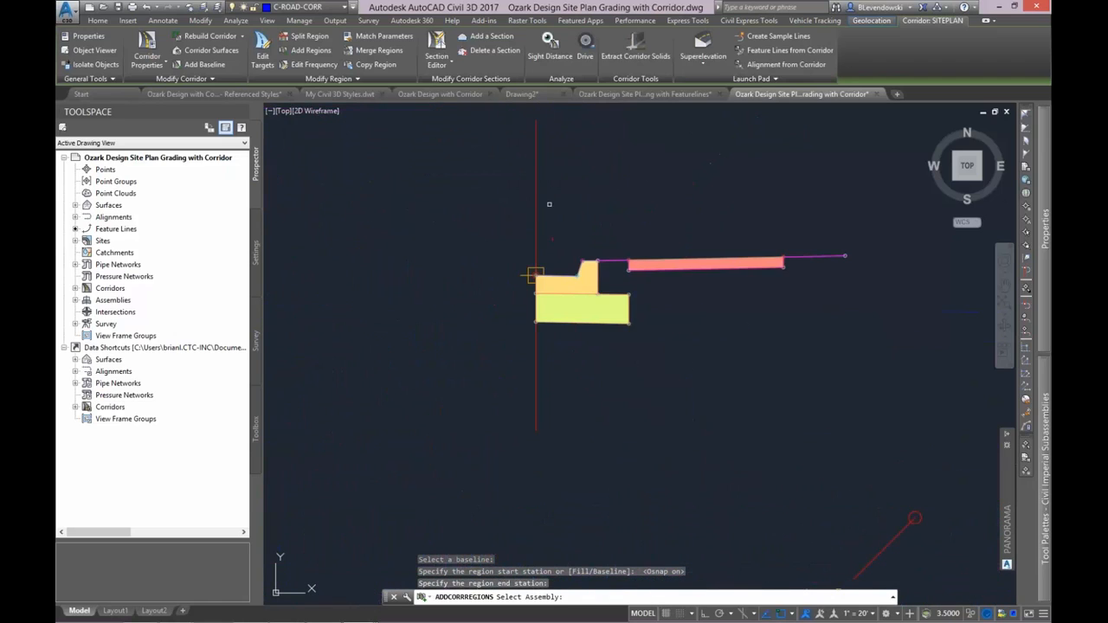
left_click(535, 276)
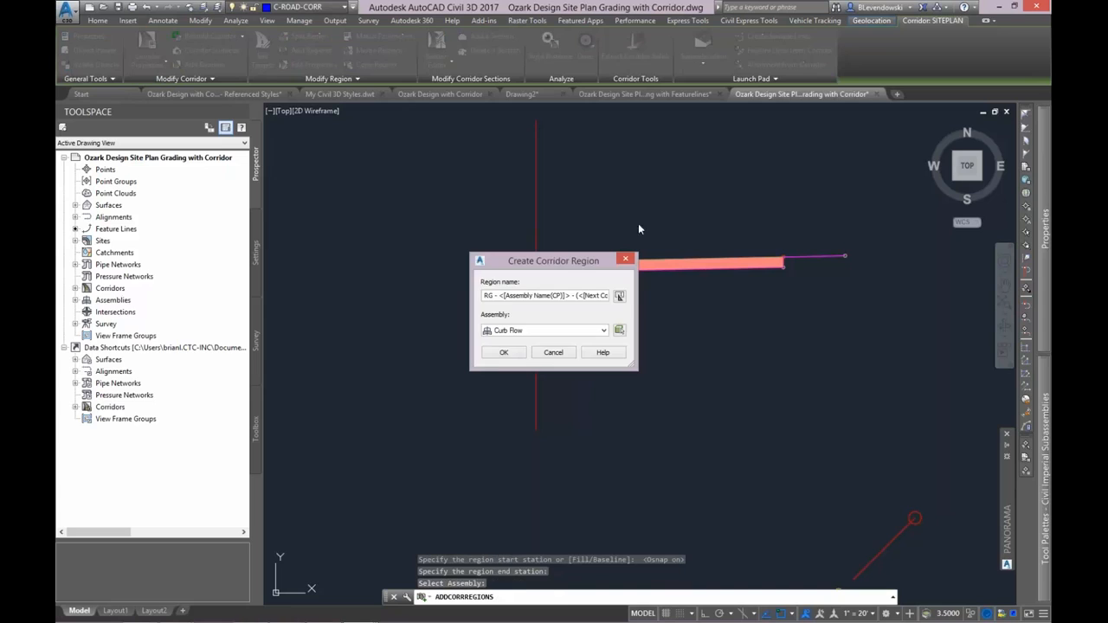
- Create the corridor region with the default name and no targets, and finish adding regions
left_click_drag(569, 263, 443, 243)
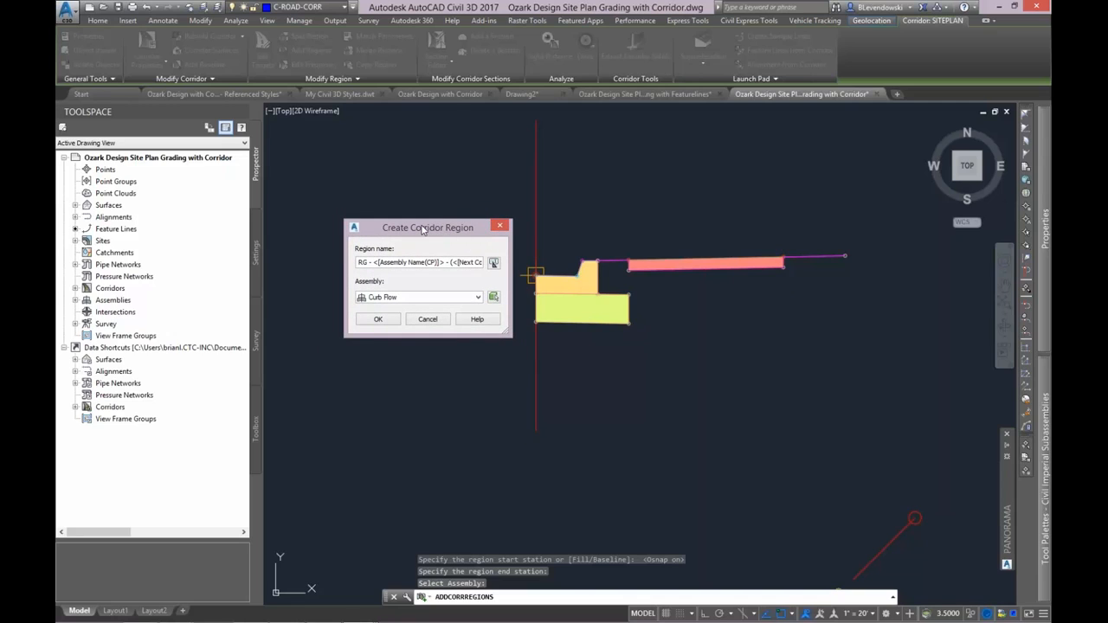
left_click_drag(424, 228, 413, 250)
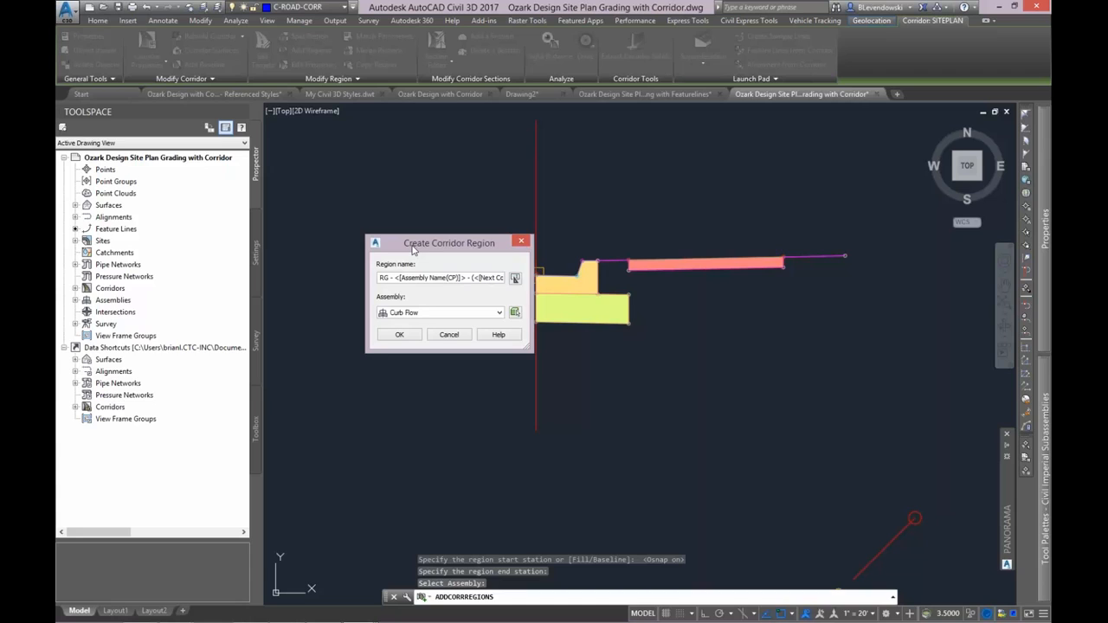
mouse_move(416, 250)
left_mouse_down()
mouse_move(395, 243)
mouse_move(406, 246)
left_mouse_up()
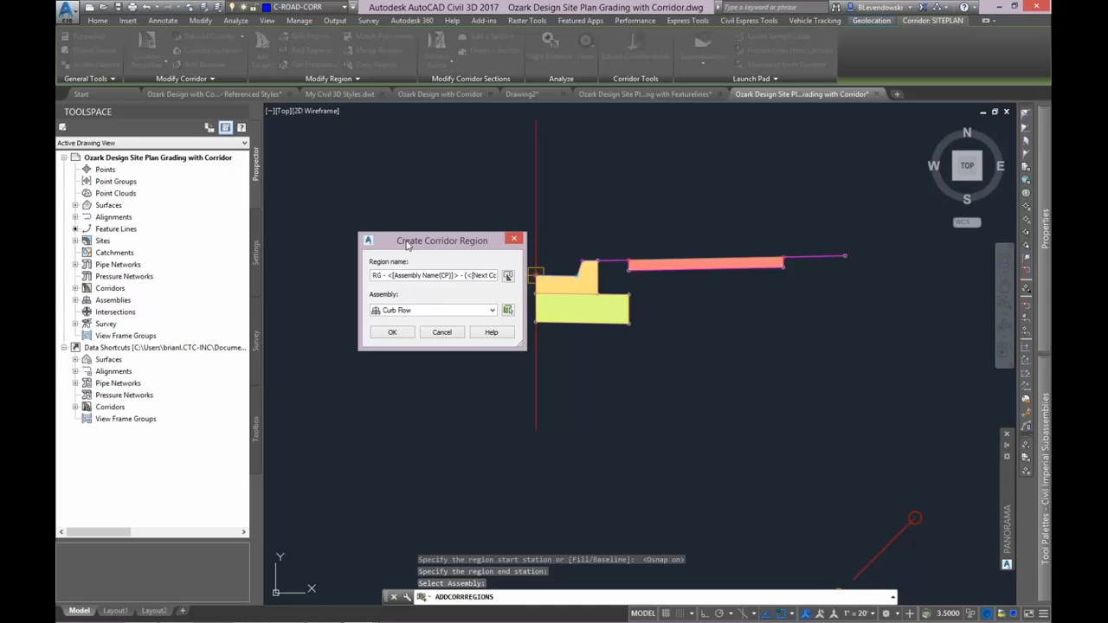
left_click(403, 336)
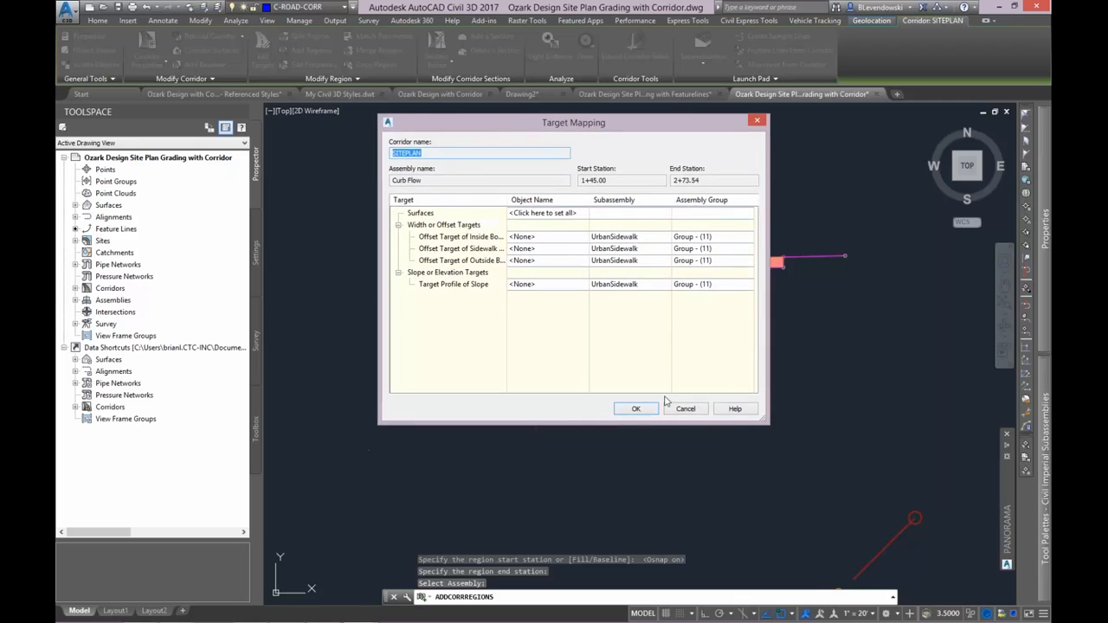
left_click(641, 410)
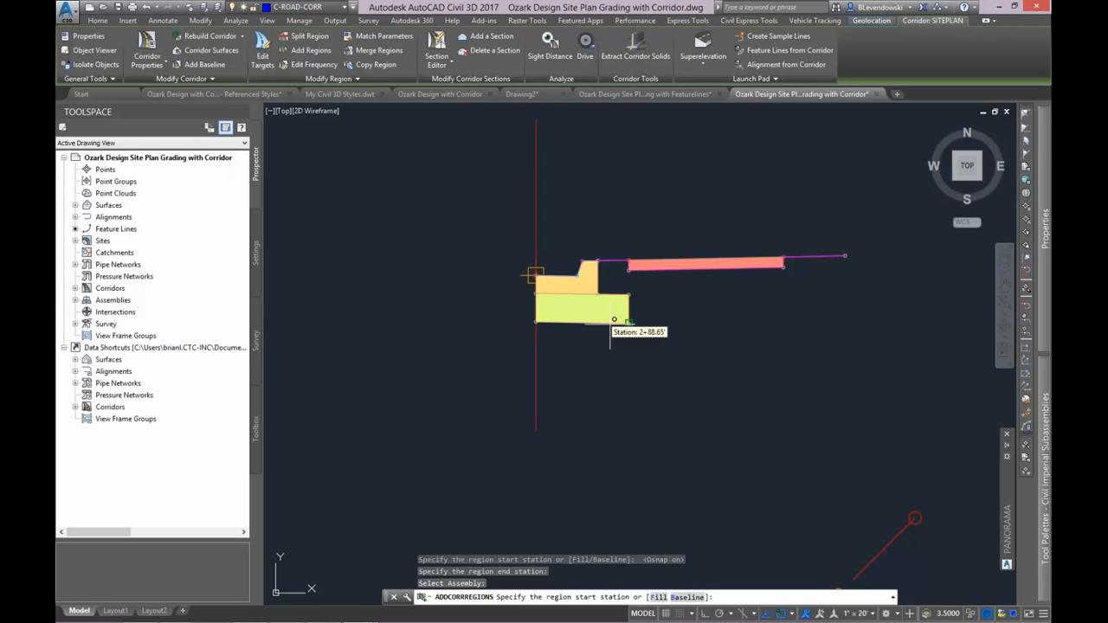
scroll(702, 360, "down", 5)
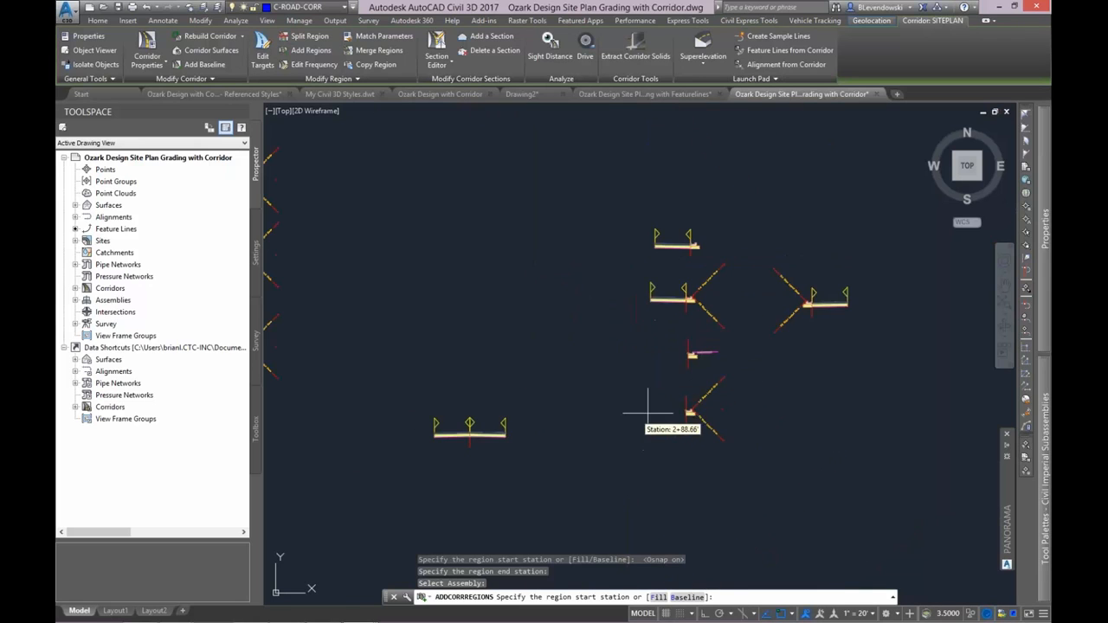
scroll(668, 405, "down", 2)
scroll(588, 502, "up", 5)
scroll(588, 504, "up", 4)
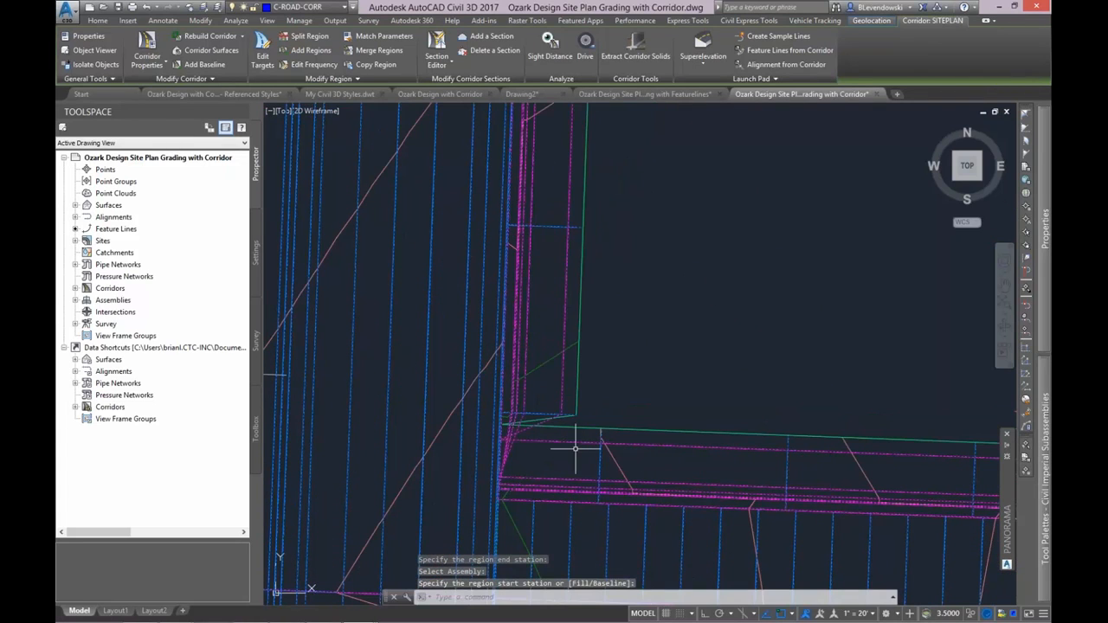
key("Escape")
- Use Quick Elevation Edit to set the cg4 feature line's elevation at the inside corner to 1250.5
left_click(518, 501)
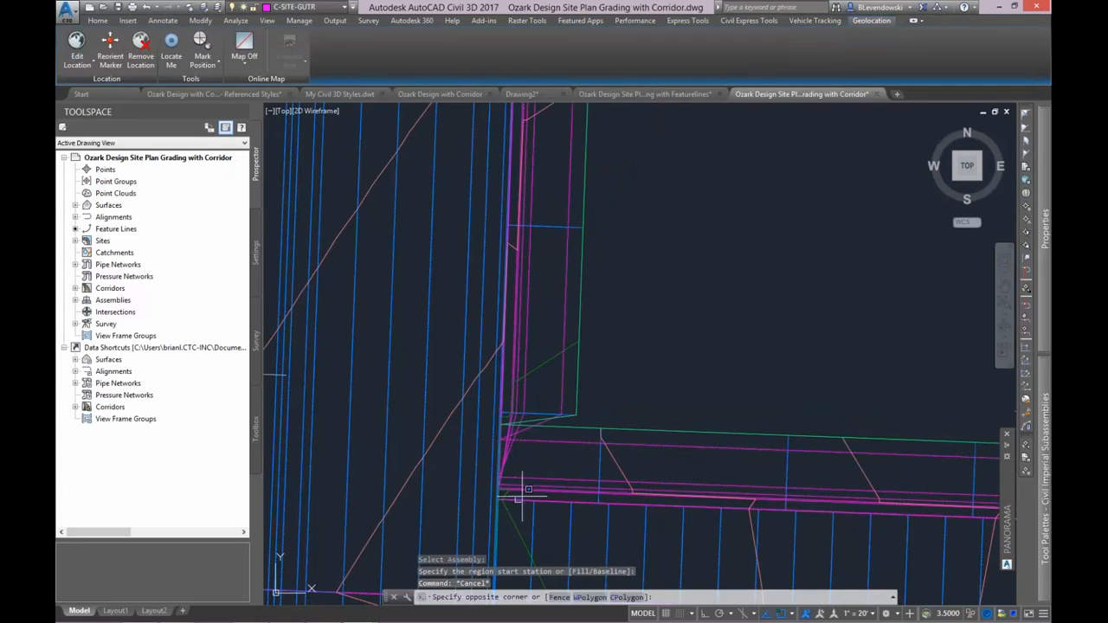
key("Escape")
left_click(520, 501)
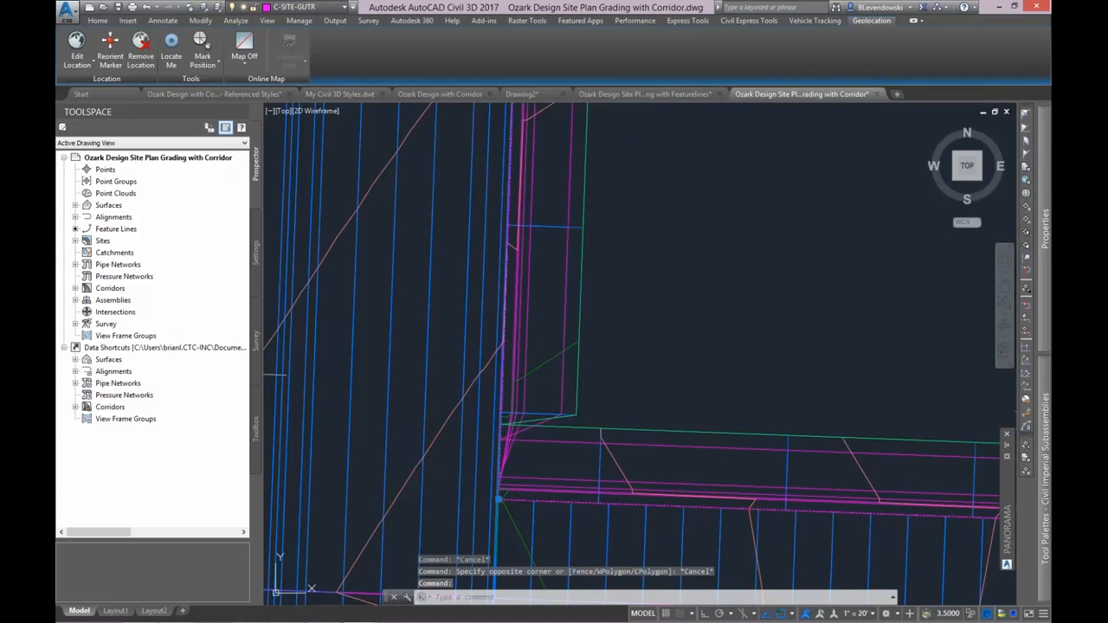
scroll(520, 485, "up", 2)
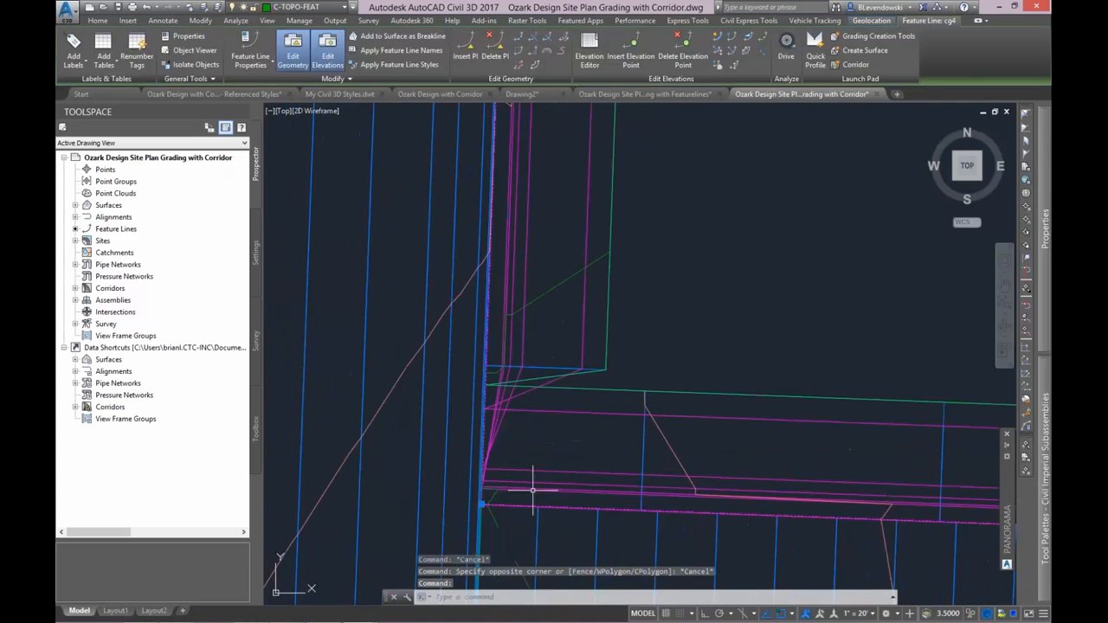
mouse_move(527, 490)
middle_mouse_down()
mouse_move(542, 443)
mouse_move(530, 416)
middle_mouse_up()
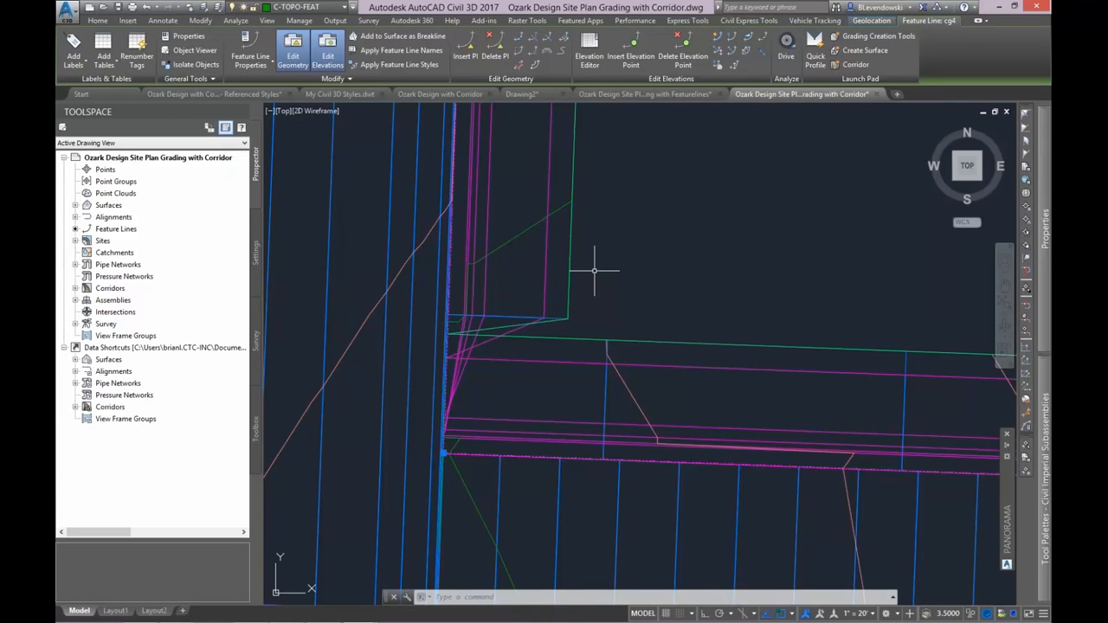
left_click(717, 37)
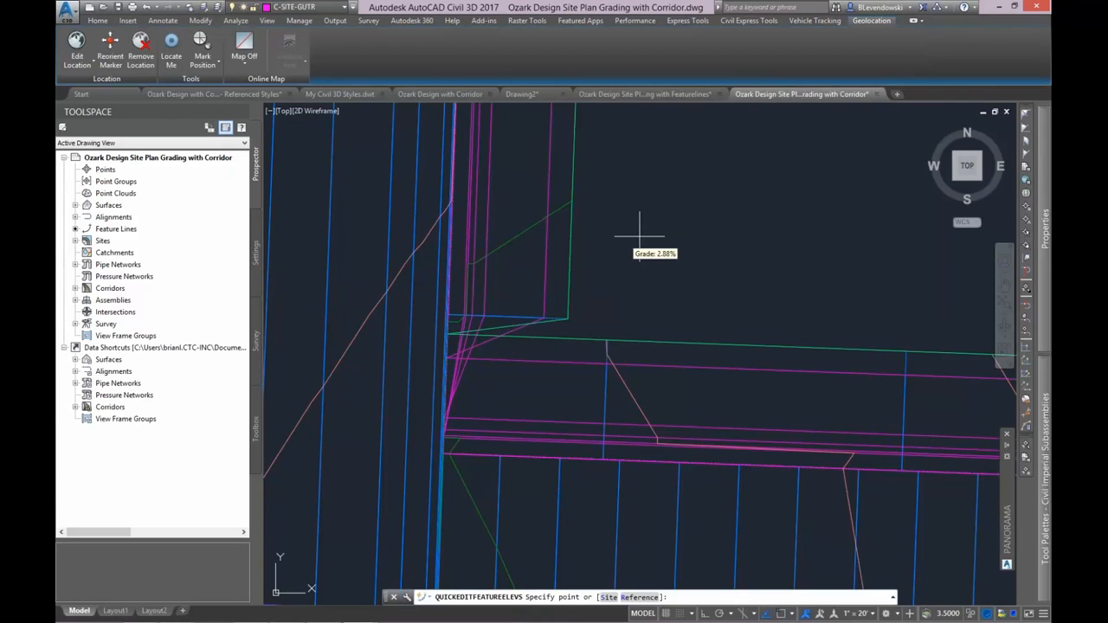
left_click(447, 452)
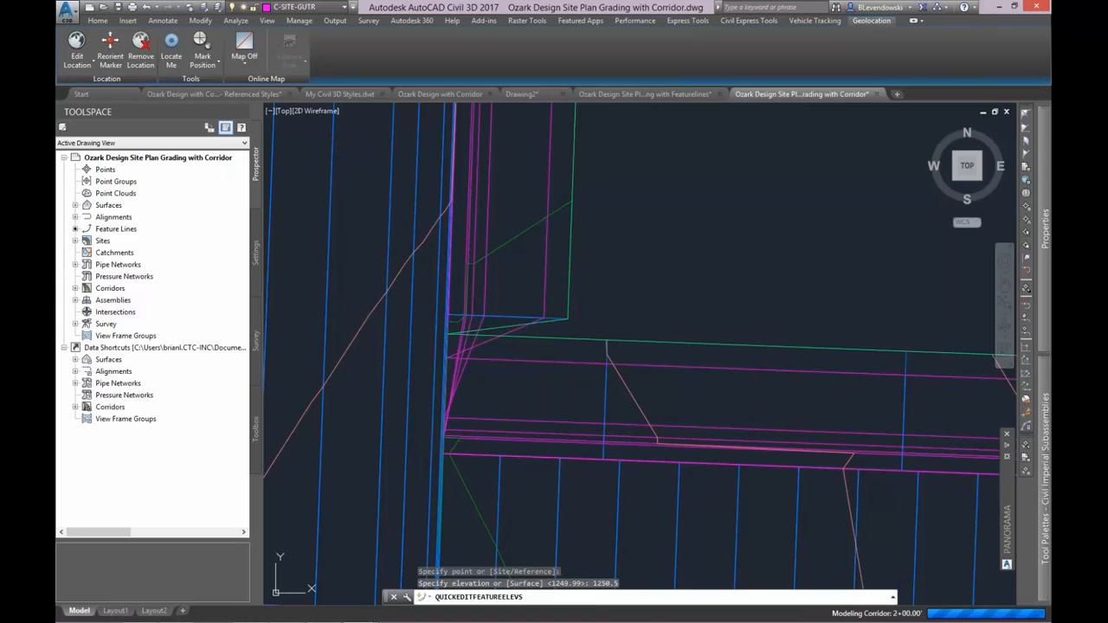
key("Return")
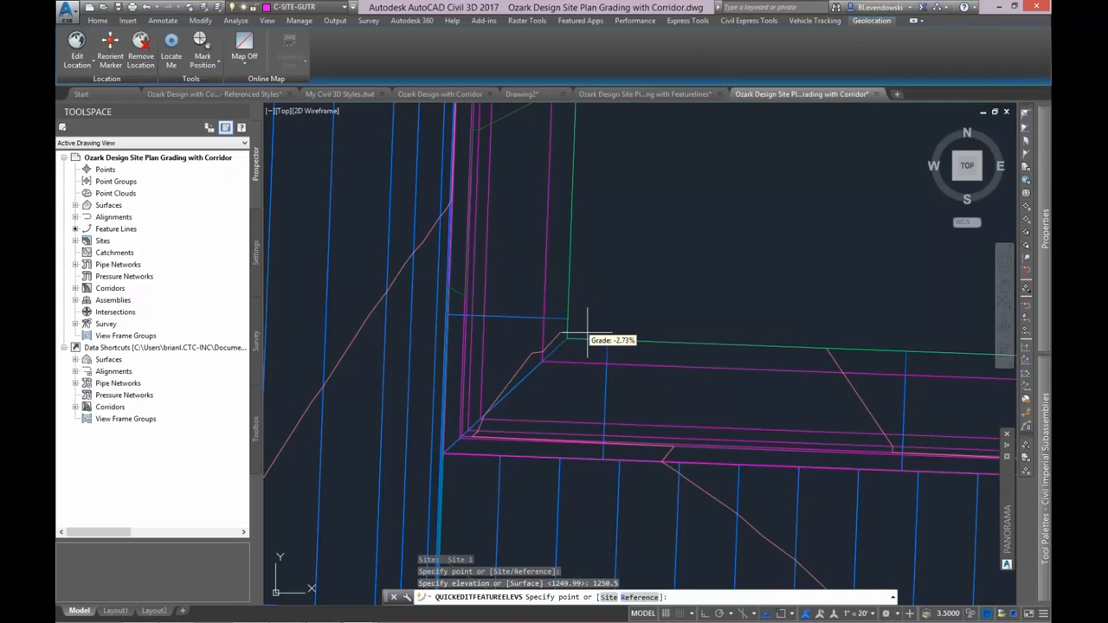
key("Return")
key("Escape")
key("Escape")
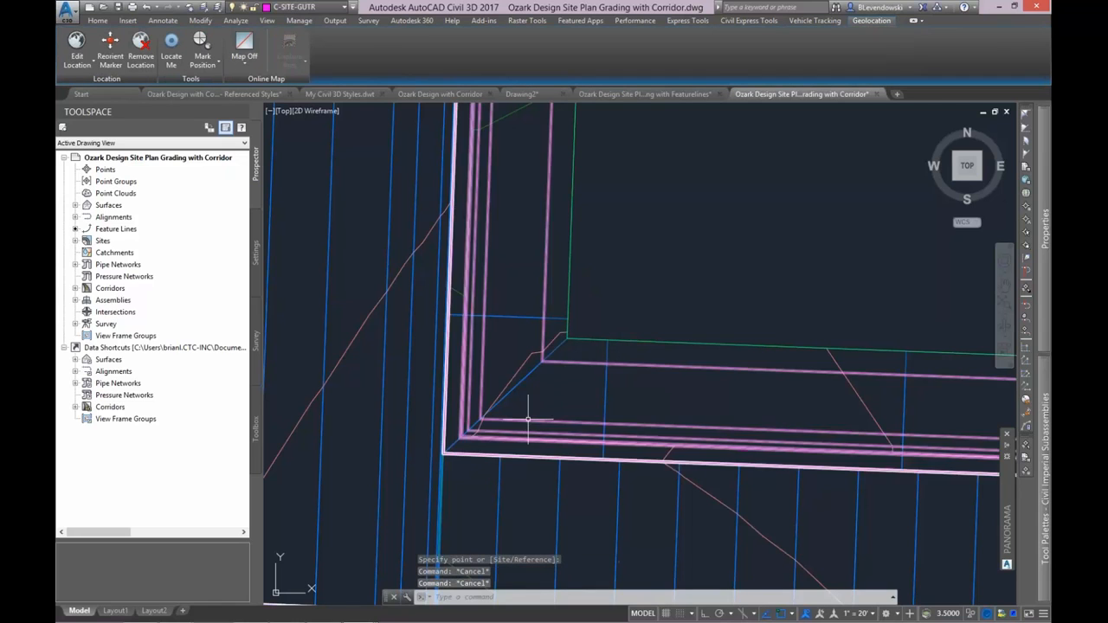
- Examine the rebuilt curb and sidewalk region and its contours around the cg4 inside corner and along the adjoining parking area
middle_click_drag(636, 455, 585, 464)
scroll(643, 368, "up", 2)
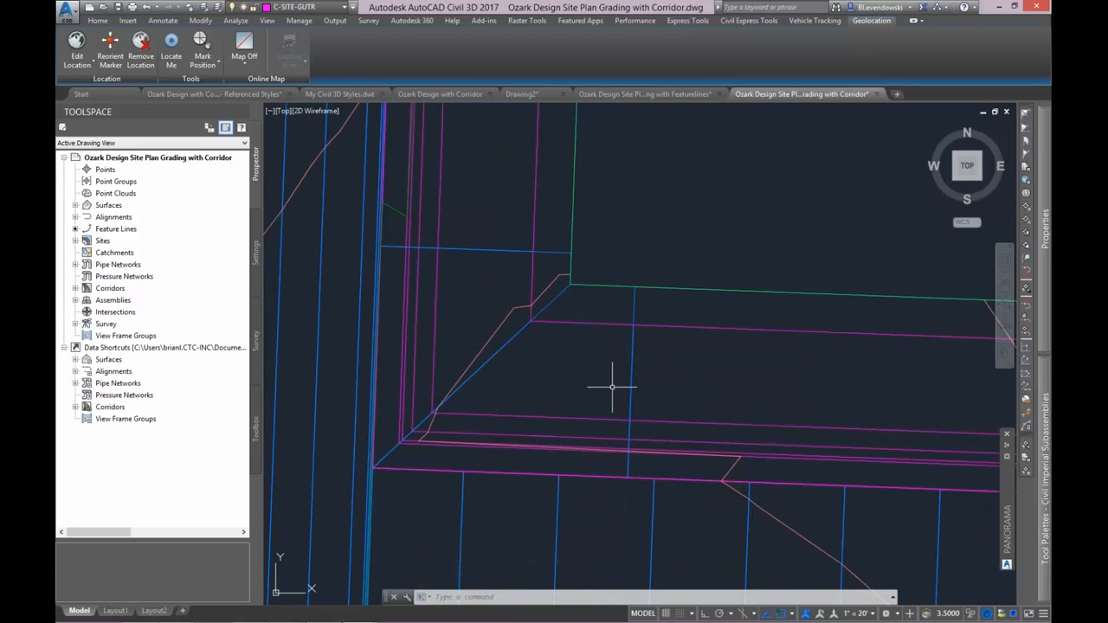
scroll(571, 414, "down", 3)
scroll(573, 416, "down", 2)
scroll(569, 407, "up", 3)
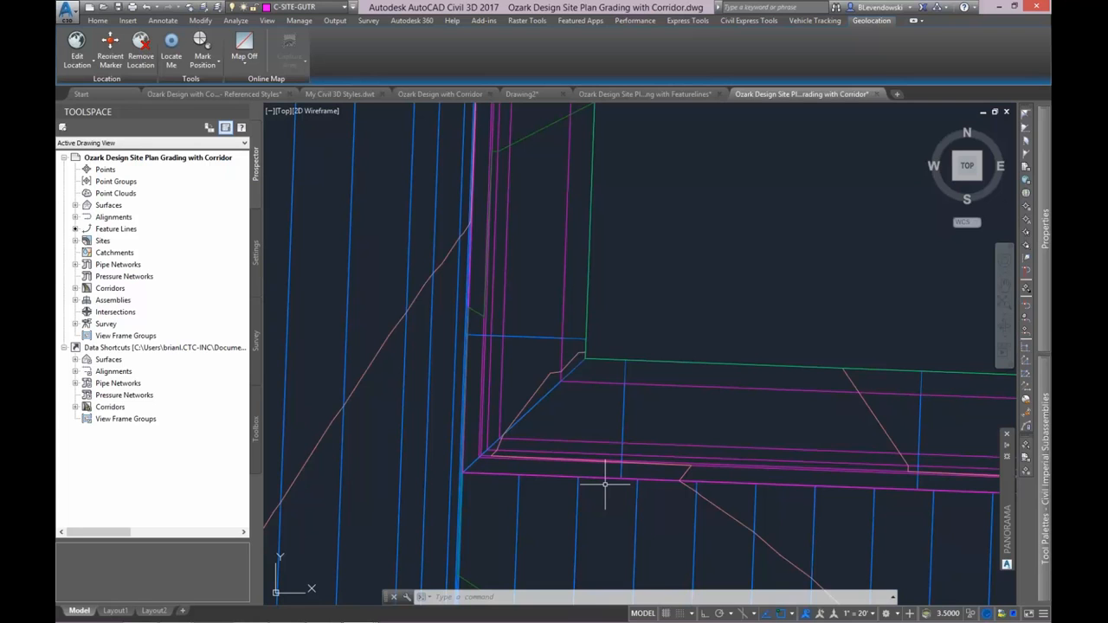
scroll(663, 354, "down", 4)
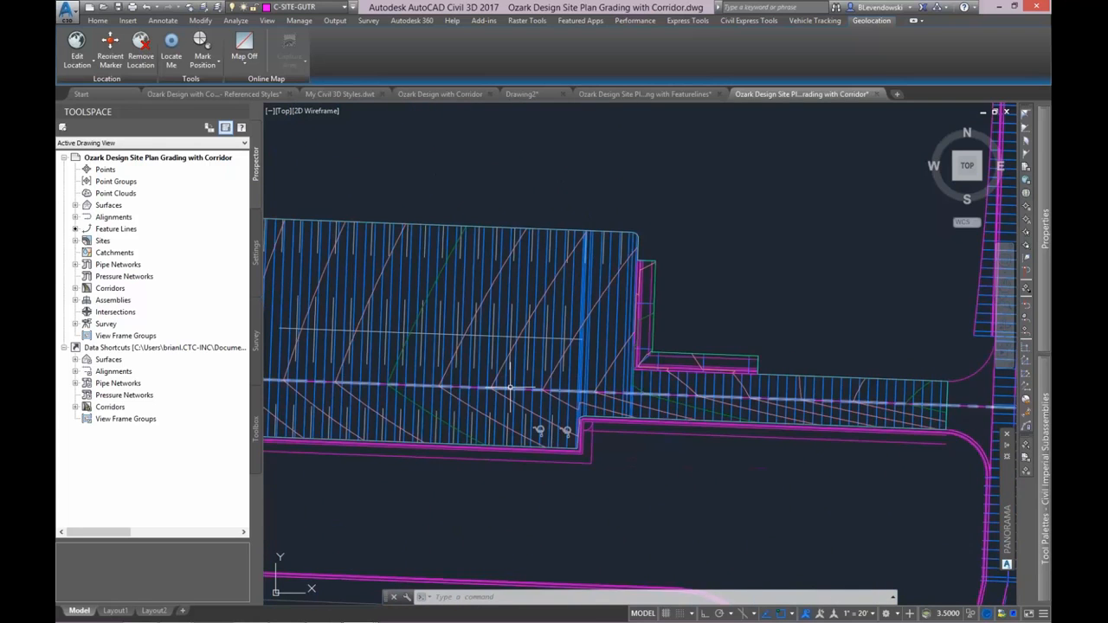
mouse_move(510, 387)
middle_mouse_down()
mouse_move(697, 371)
mouse_move(439, 408)
middle_mouse_up()
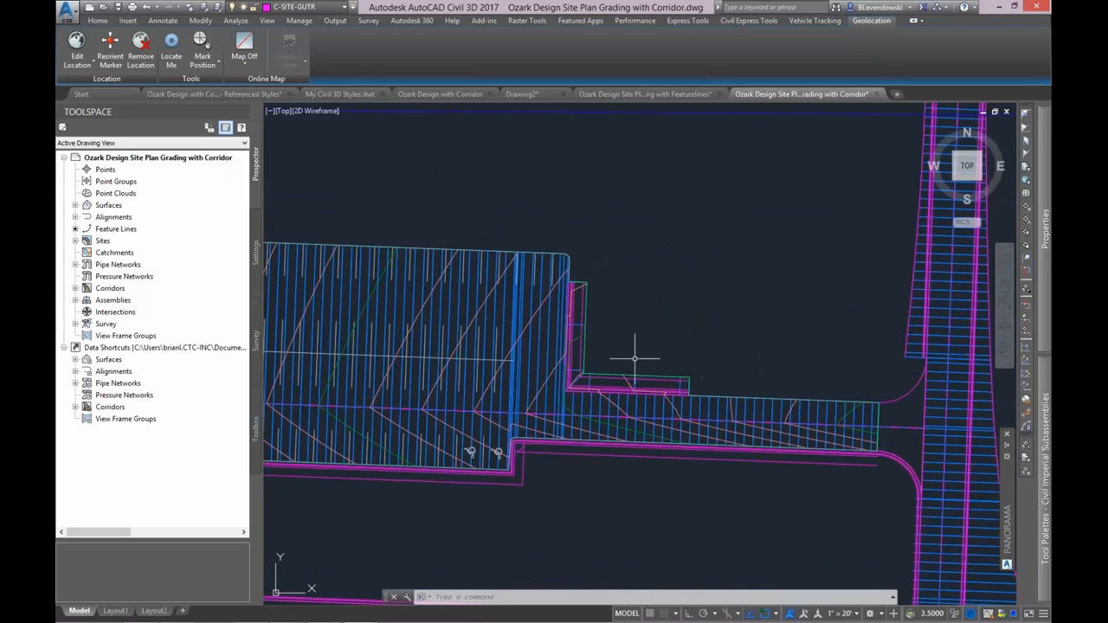
scroll(635, 358, "up", 5)
middle_click_drag(584, 349, 682, 393)
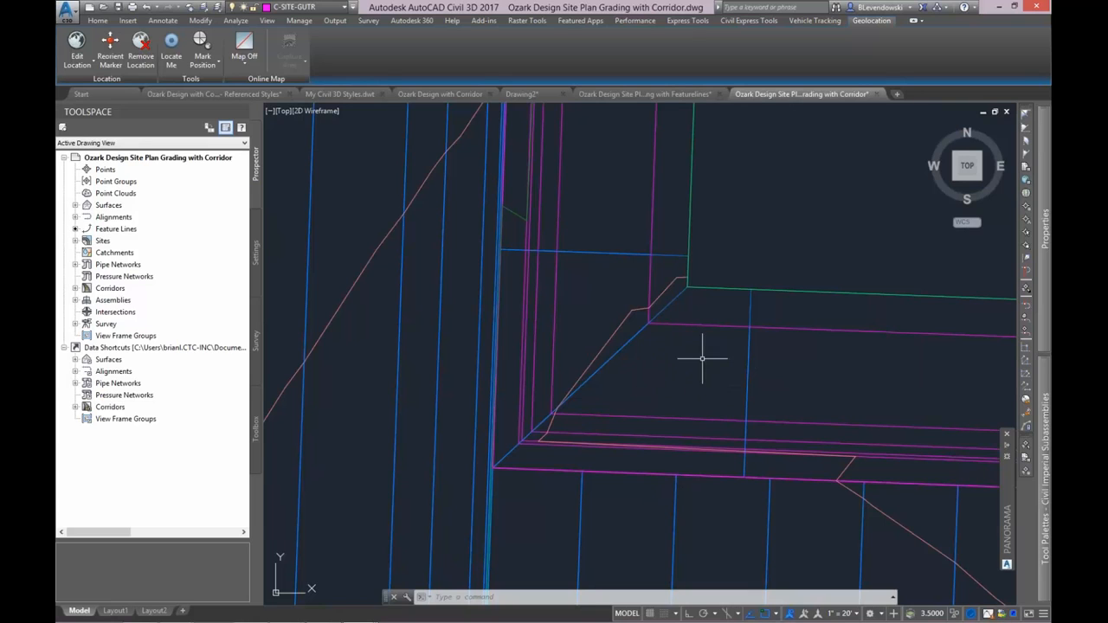
middle_click_drag(806, 248, 804, 292)
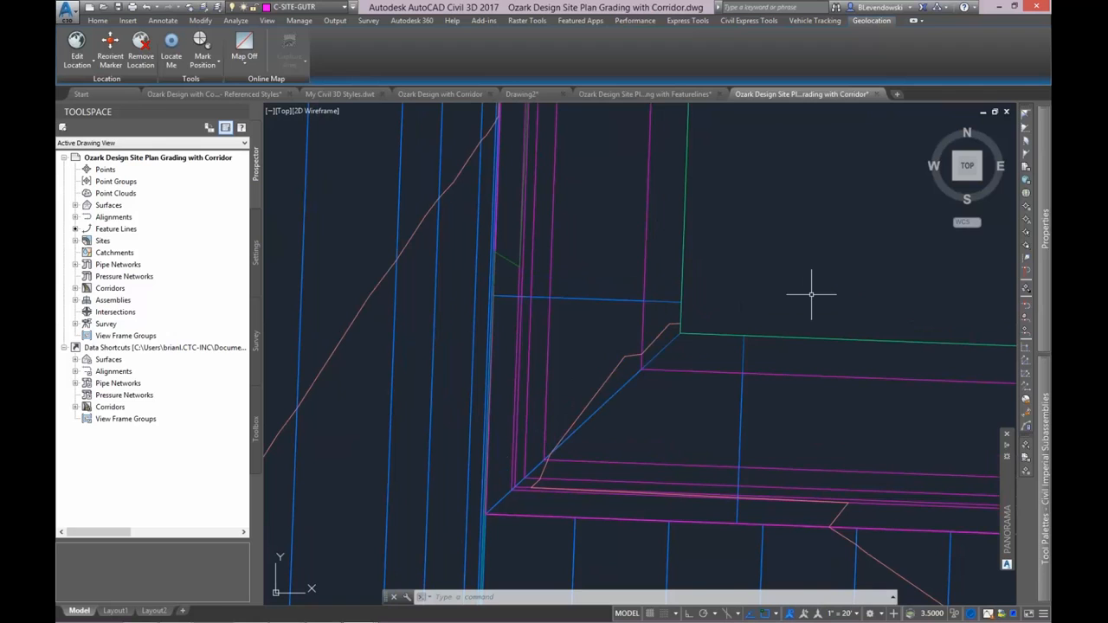
scroll(812, 294, "down", 2)
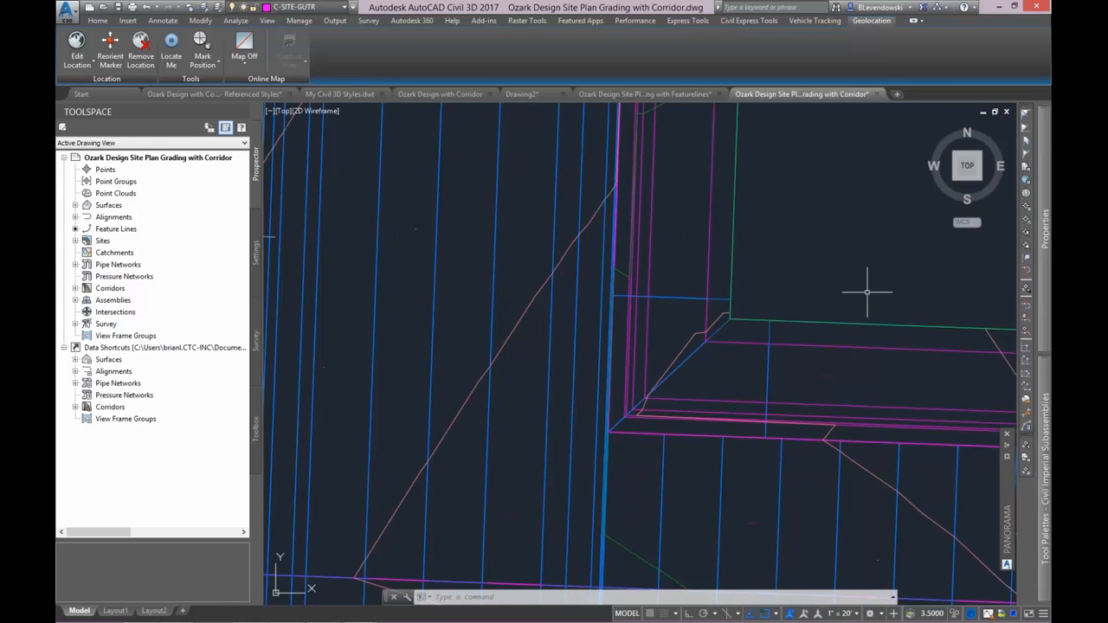
middle_click_drag(865, 290, 736, 349)
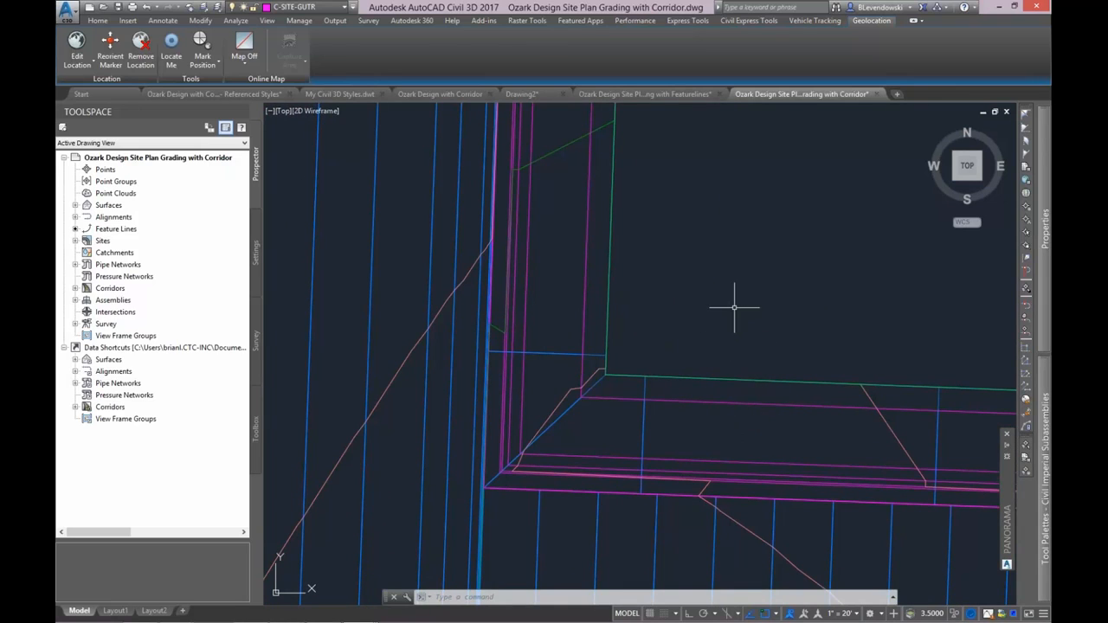
scroll(757, 317, "down", 1)
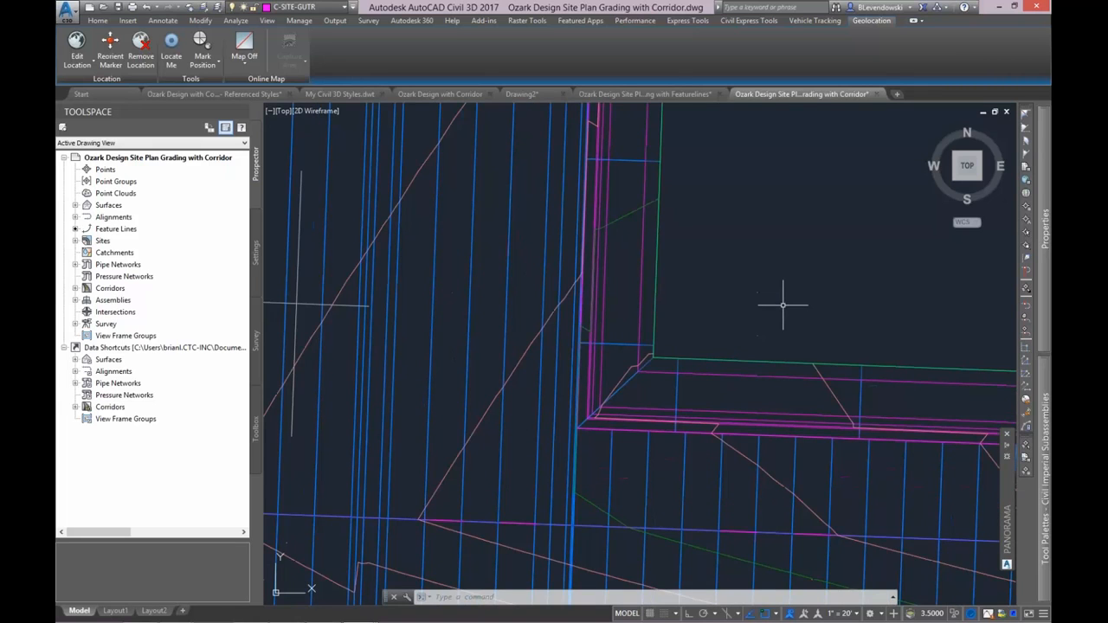
scroll(732, 303, "down", 2)
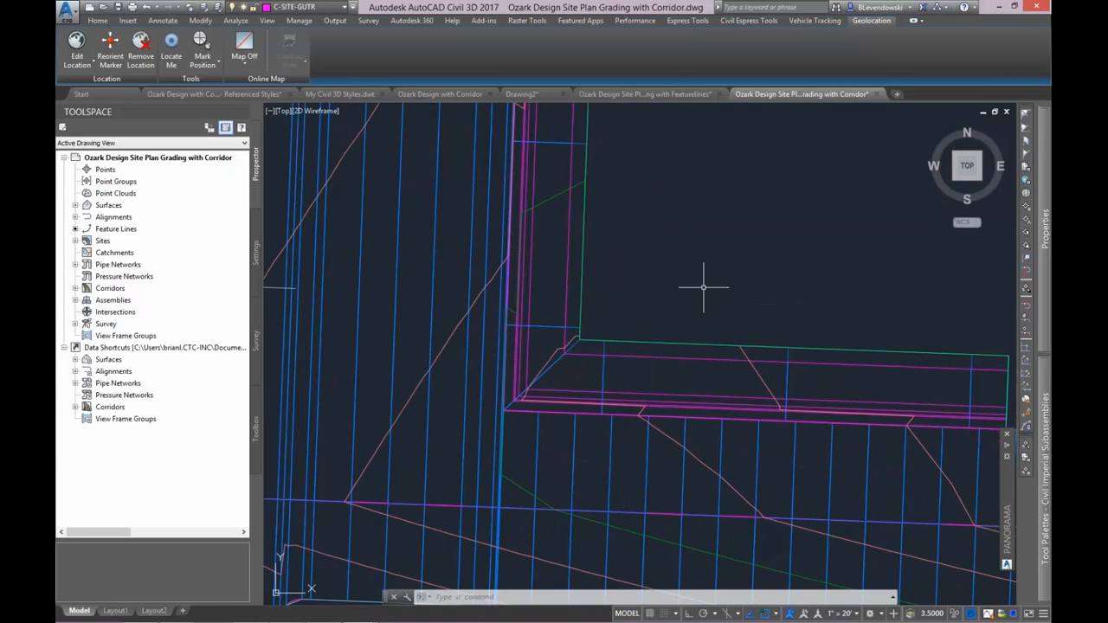
scroll(672, 388, "up", 1)
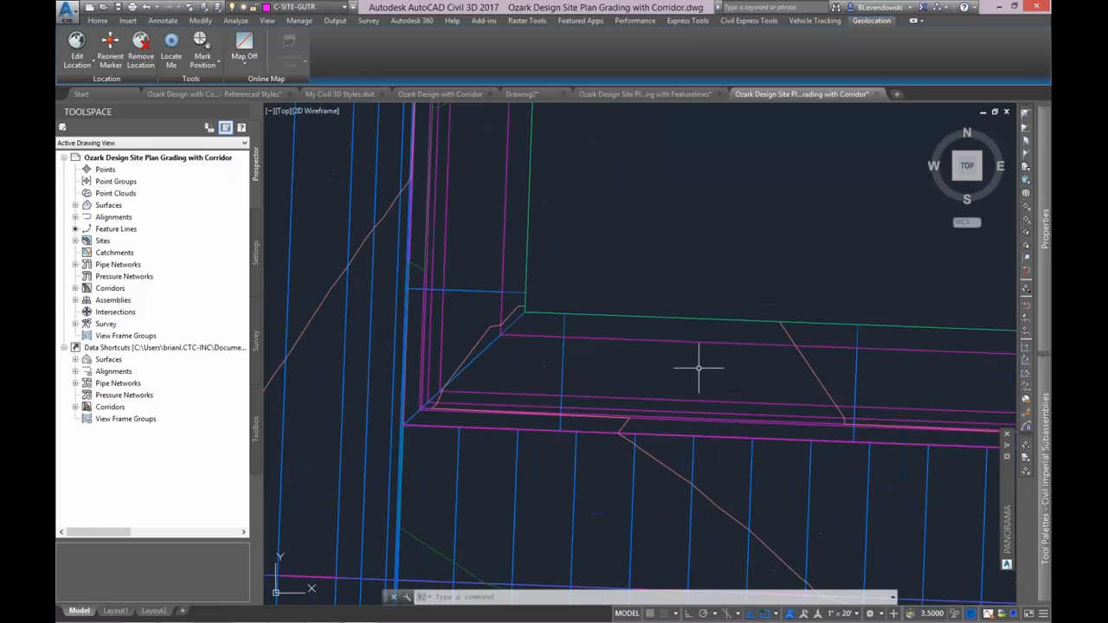
middle_click_drag(738, 358, 682, 365)
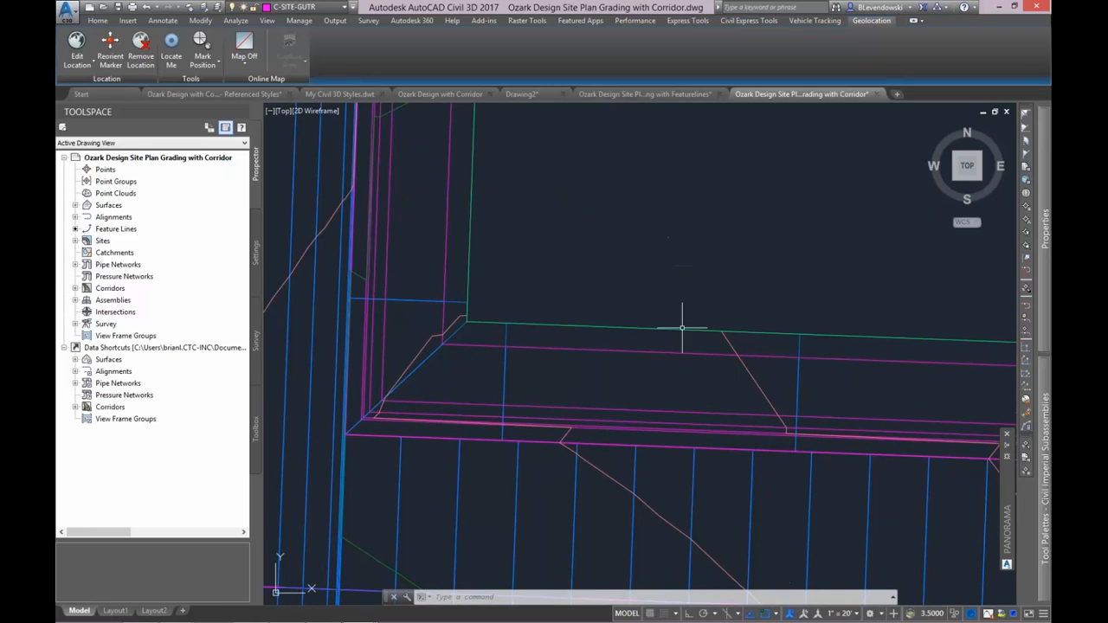
- Inspect the mitred inside corner of the curb and sidewalk region and where the region ends along the entrance drive
mouse_move(811, 383)
middle_mouse_down()
mouse_move(559, 359)
mouse_move(956, 367)
middle_mouse_up()
scroll(710, 354, "up", 2)
scroll(726, 361, "down", 2)
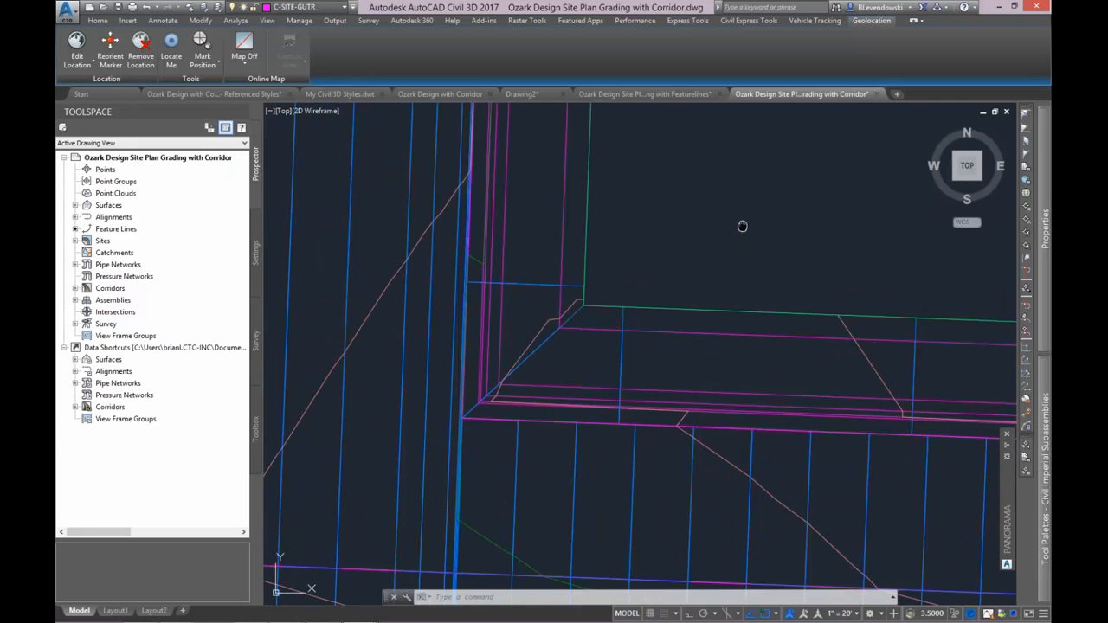
middle_click_drag(739, 228, 708, 288)
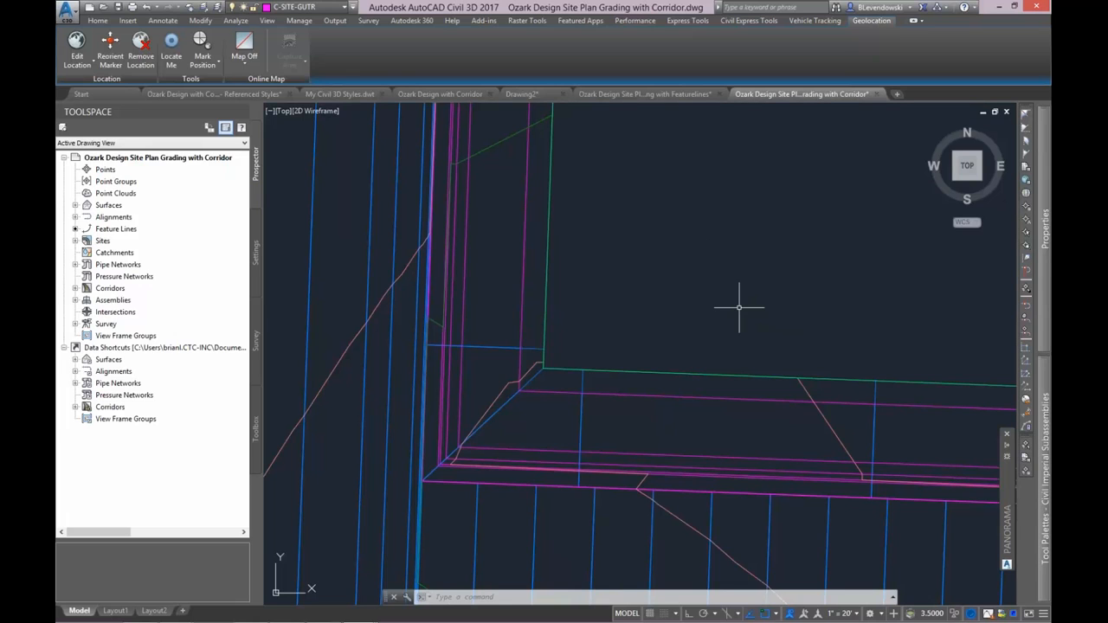
scroll(735, 353, "down", 3)
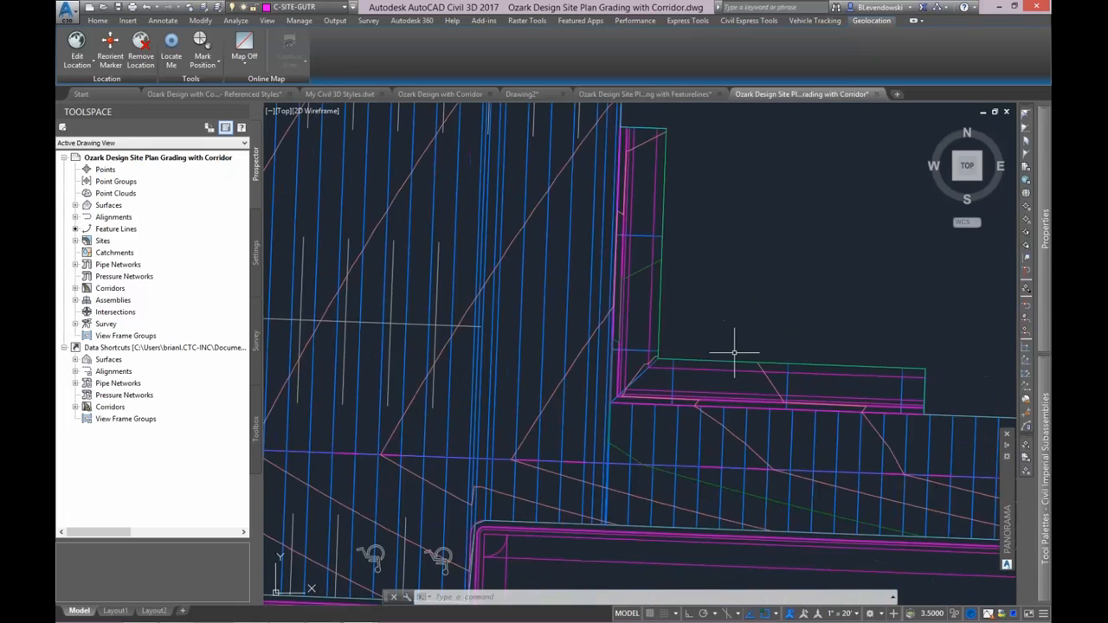
scroll(734, 353, "down", 2)
mouse_move(568, 312)
middle_mouse_down()
mouse_move(736, 329)
mouse_move(605, 258)
middle_mouse_up()
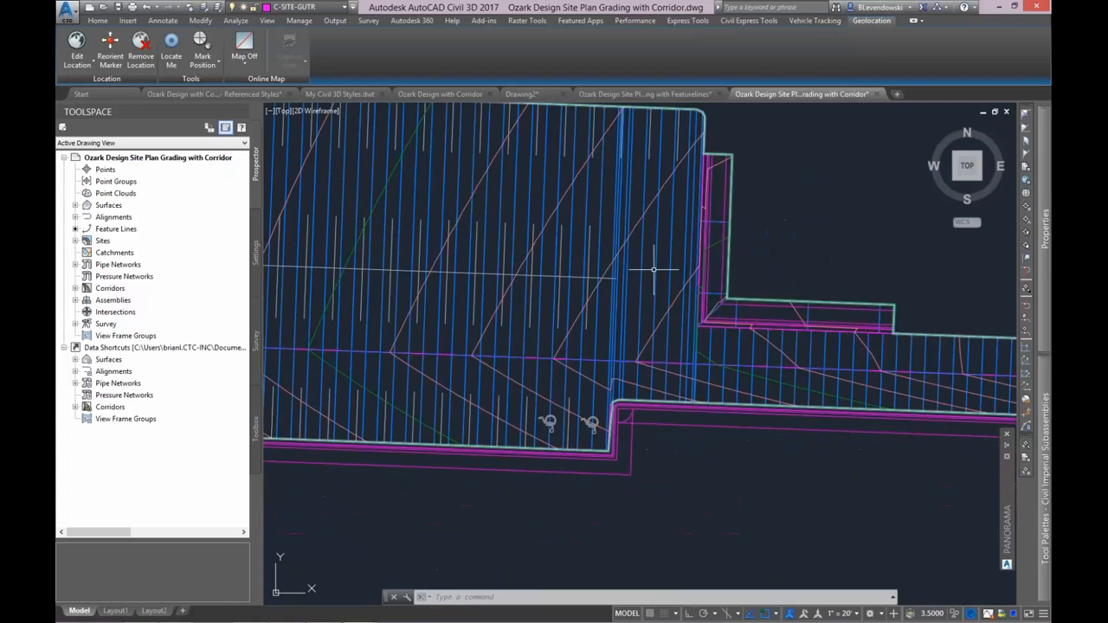
middle_click_drag(845, 373, 769, 372)
scroll(839, 335, "up", 4)
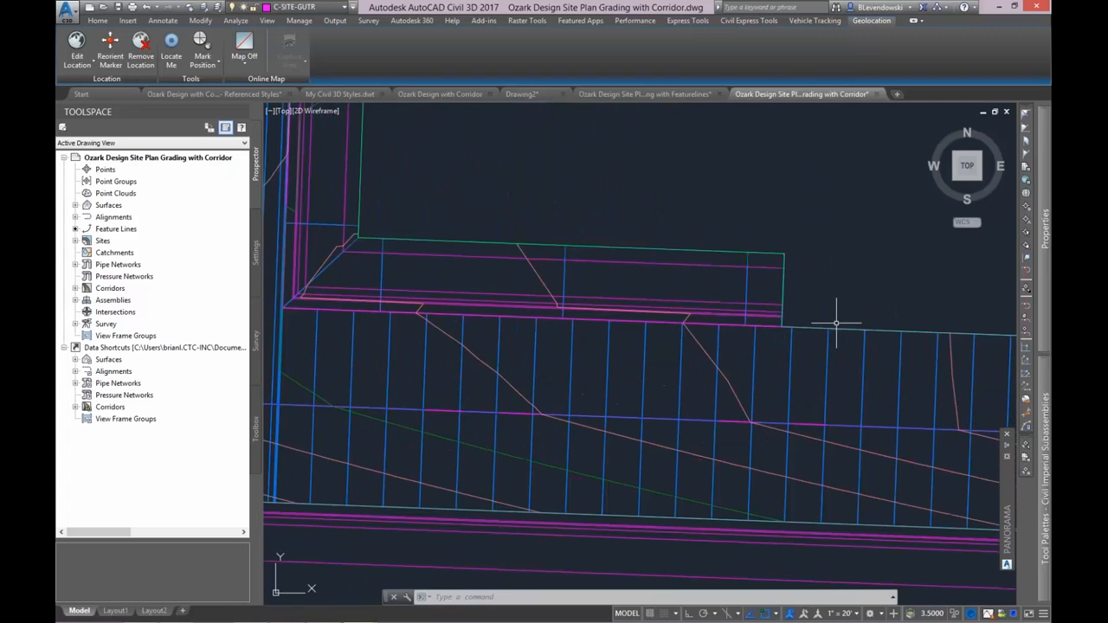
middle_click_drag(845, 293, 863, 365)
scroll(838, 399, "down", 2)
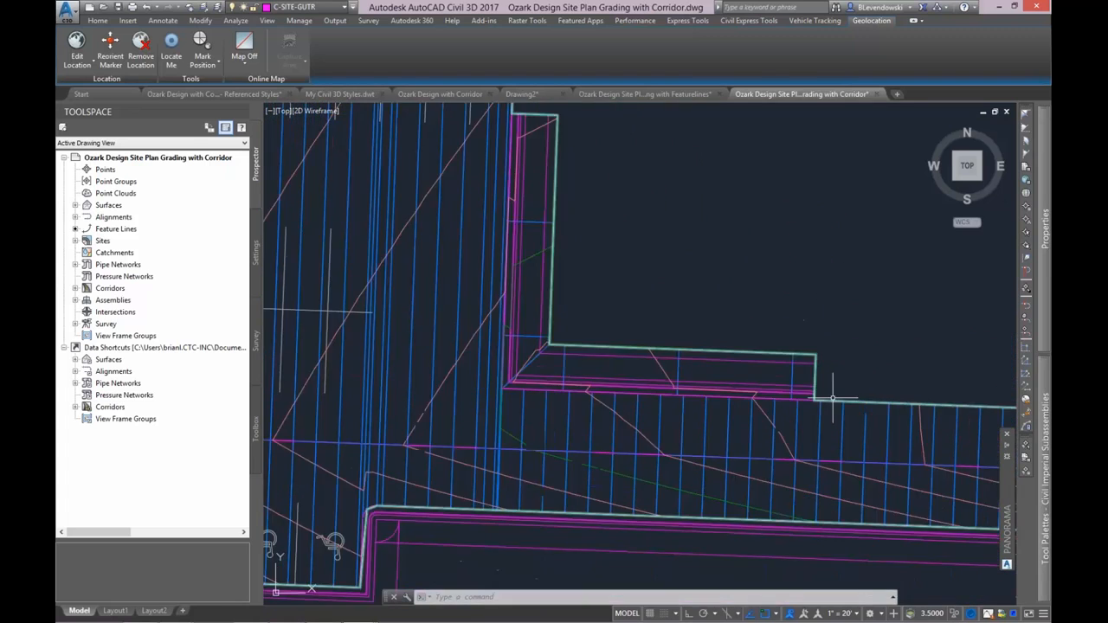
middle_click_drag(675, 254, 670, 292)
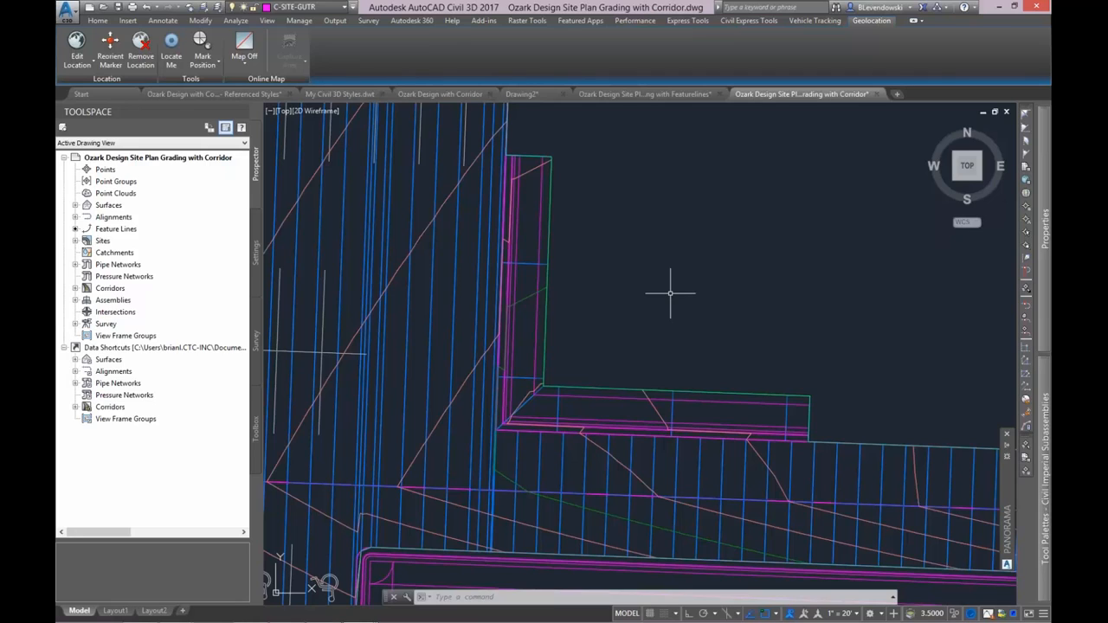
scroll(658, 351, "up", 3)
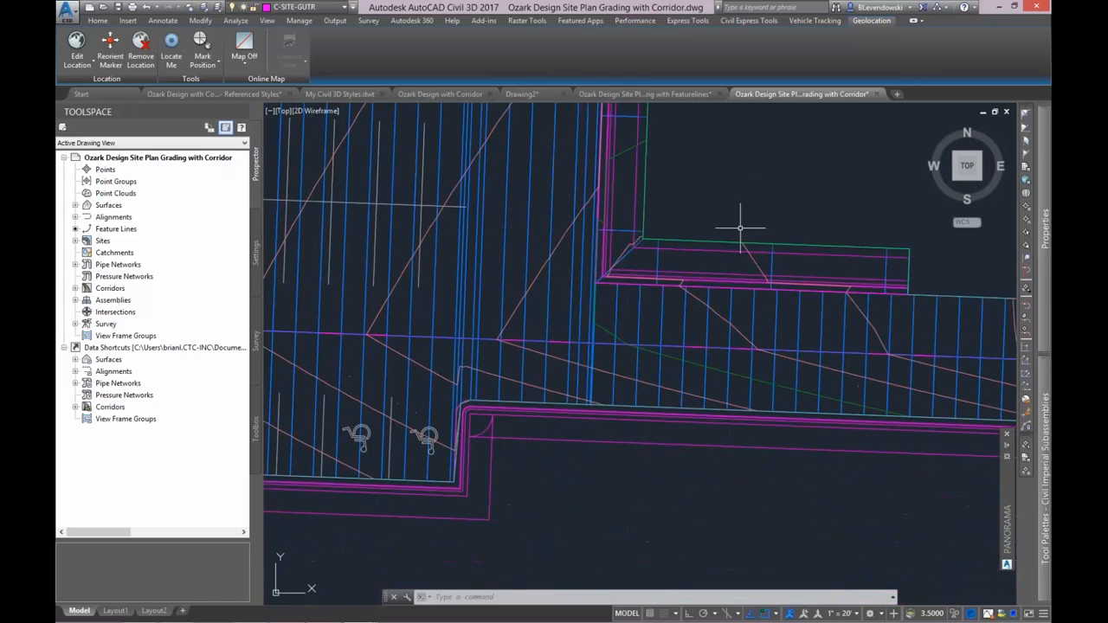
scroll(623, 289, "up", 3)
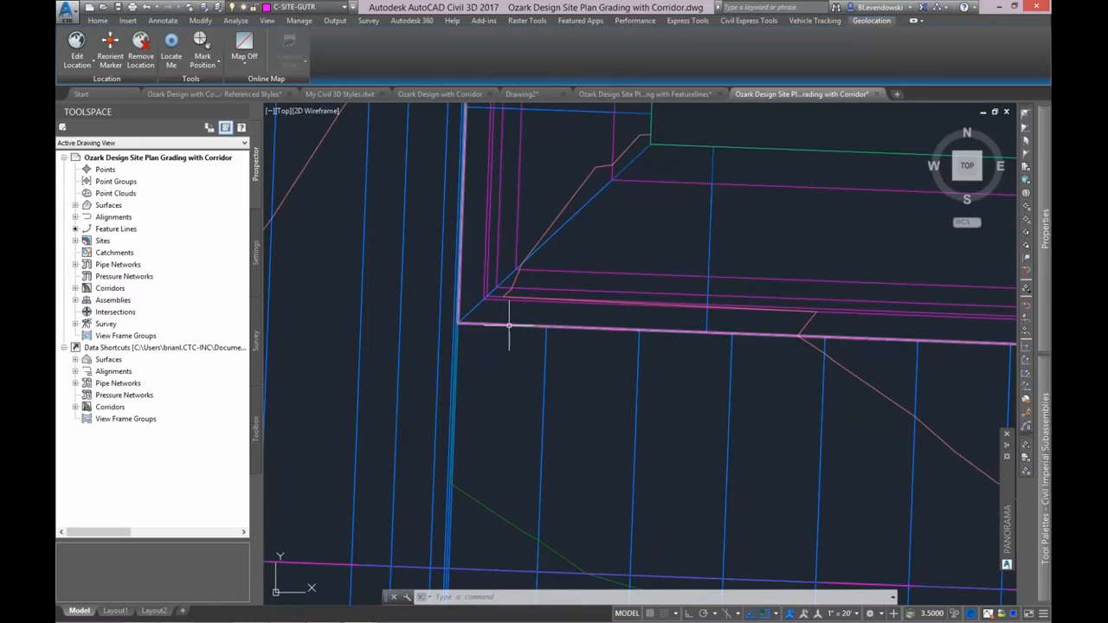
- Select the cg4 feature line to check how it runs along the new curb region, and clear the selection
left_click(505, 327)
scroll(486, 433, "down", 1)
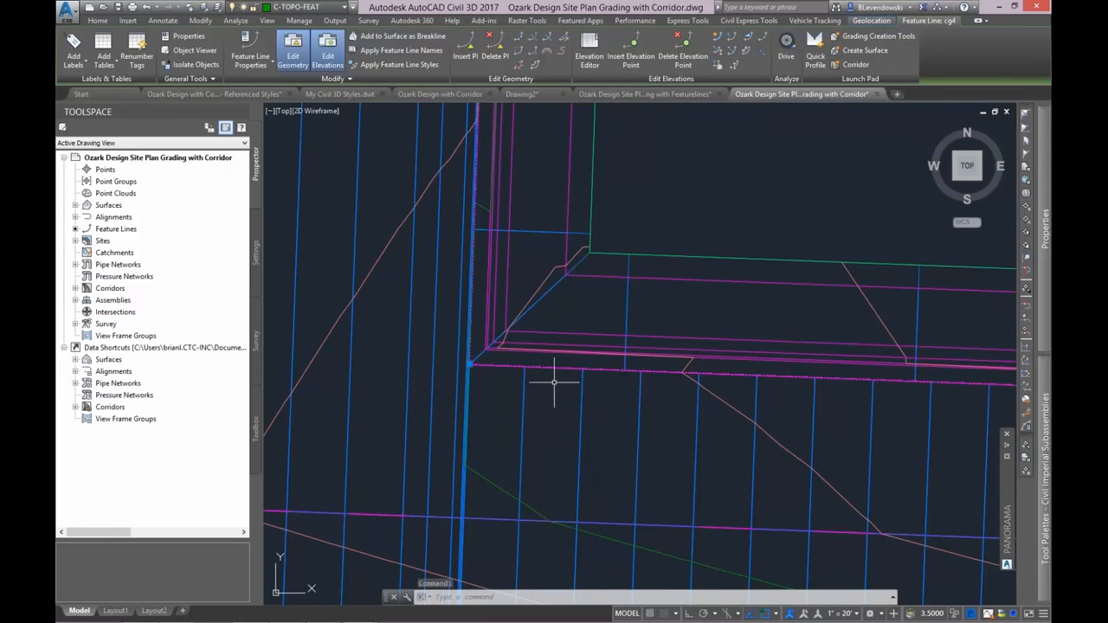
scroll(613, 363, "down", 2)
middle_click_drag(687, 350, 552, 373)
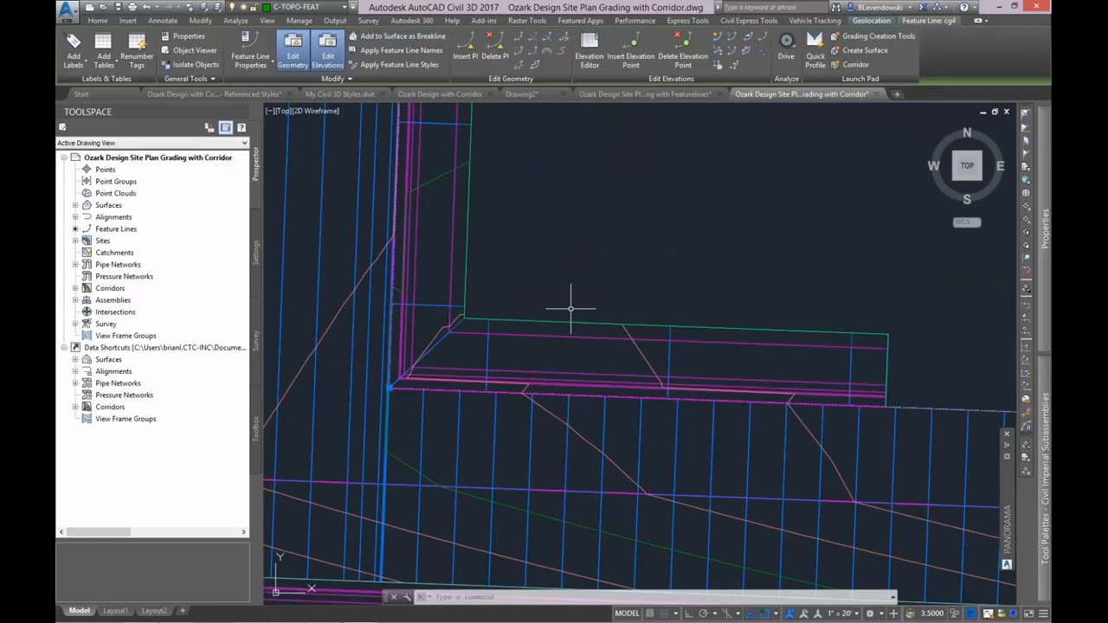
mouse_move(735, 354)
middle_mouse_down()
mouse_move(675, 371)
mouse_move(658, 355)
middle_mouse_up()
key("Escape")
scroll(702, 303, "down", 2)
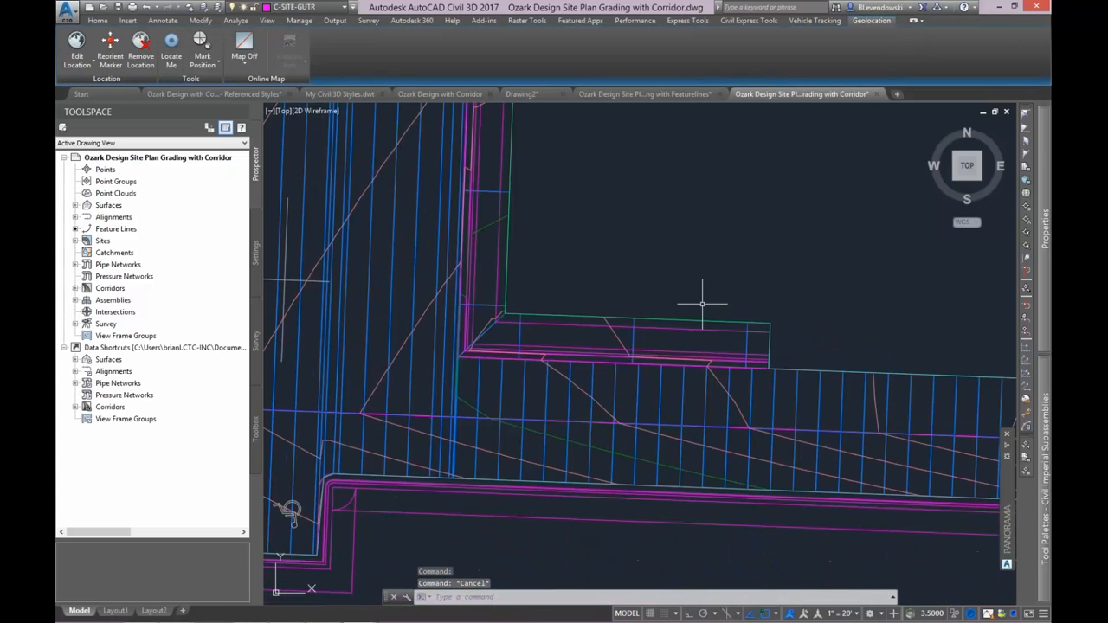
- Compare the Curb Flow assembly with the curb and sidewalk links built from it at the inside corner
scroll(693, 316, "down", 2)
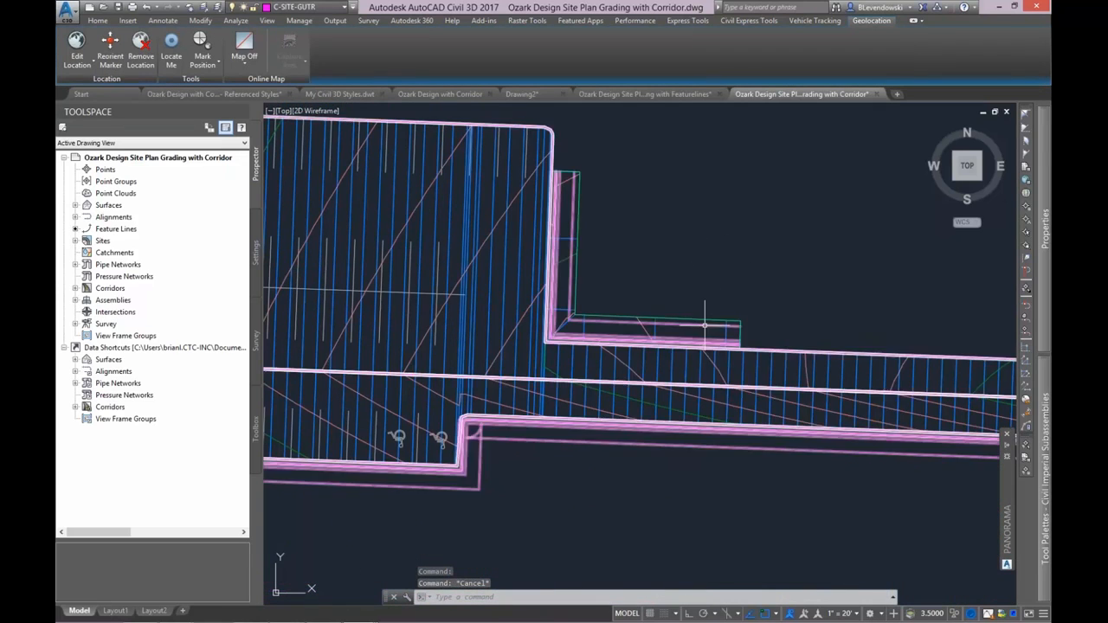
scroll(698, 335, "up", 2)
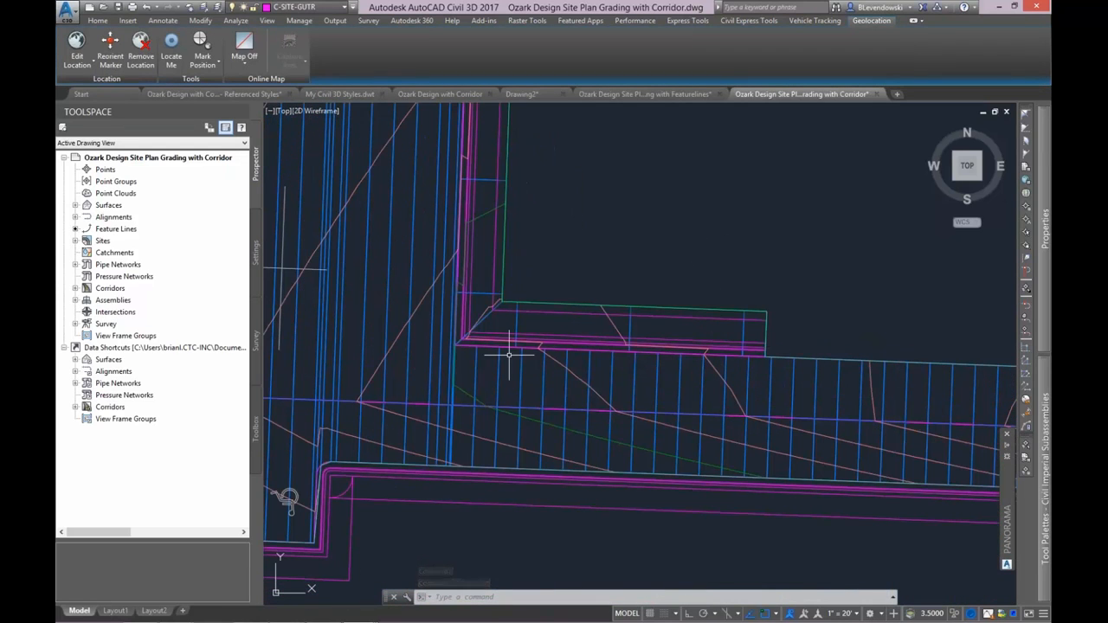
scroll(509, 354, "down", 3)
scroll(569, 257, "up", 5)
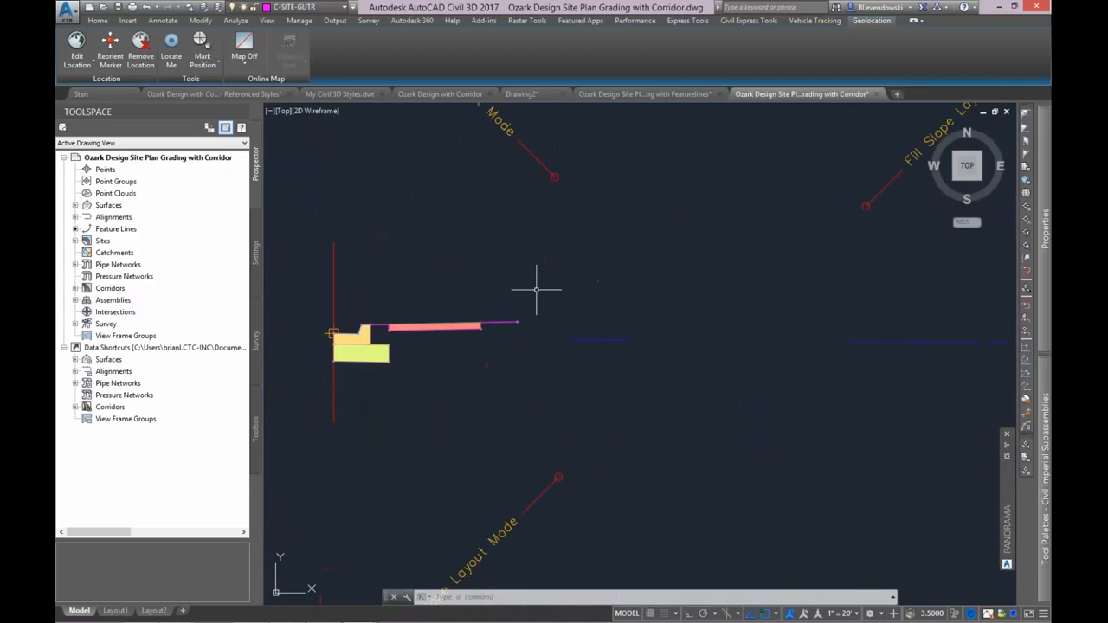
scroll(613, 280, "down", 5)
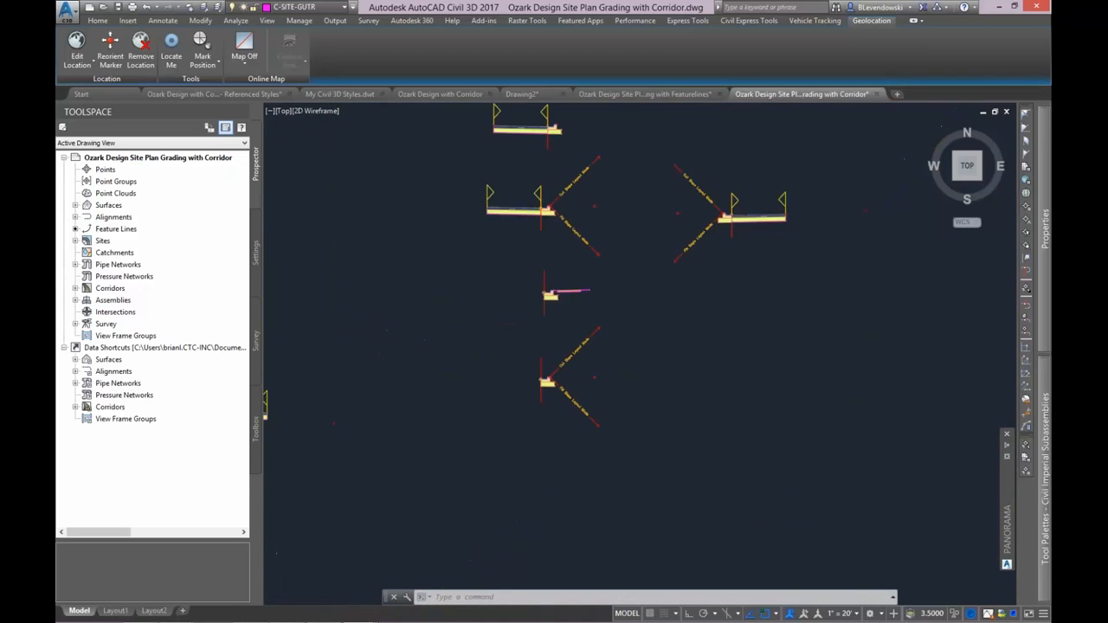
scroll(520, 363, "down", 5)
scroll(483, 401, "up", 6)
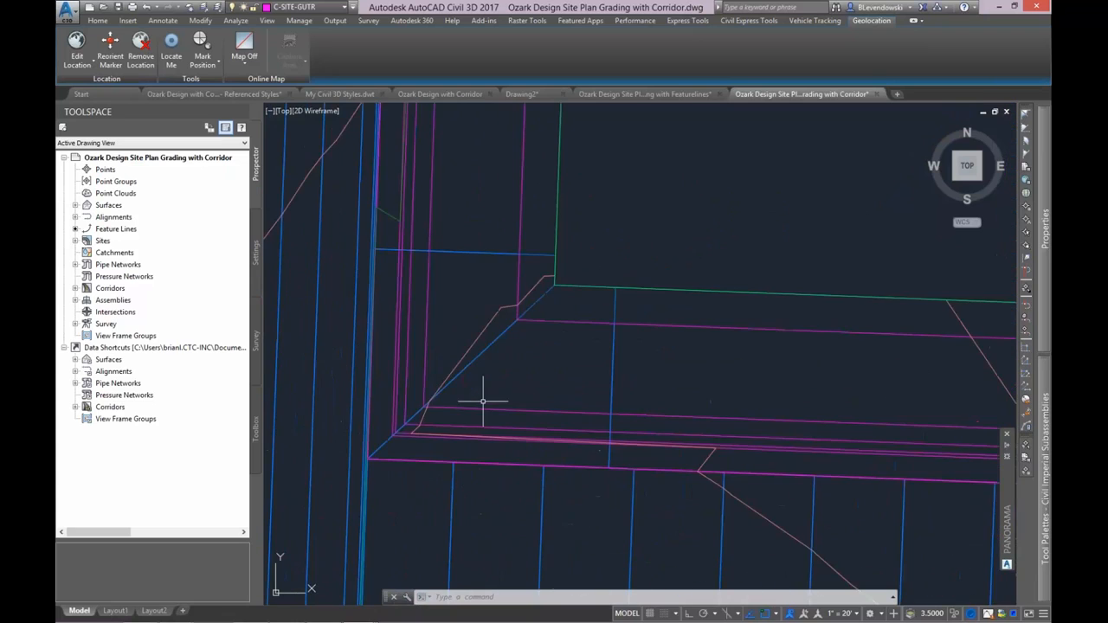
scroll(534, 384, "down", 3)
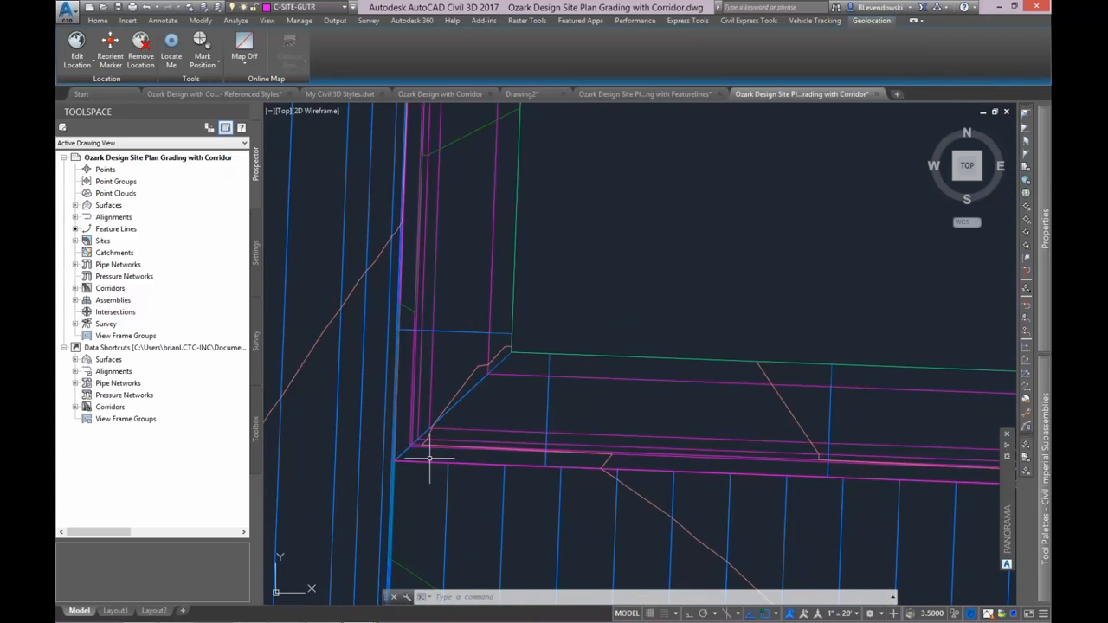
scroll(429, 458, "up", 1)
scroll(574, 367, "up", 1)
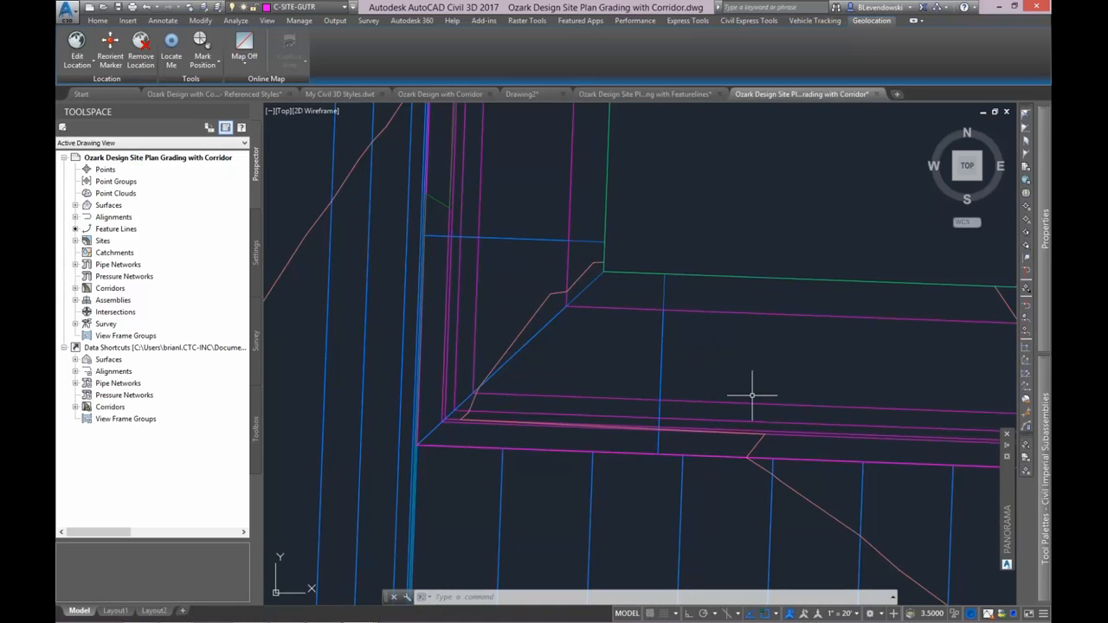
- Open the SITEPLAN ROAD surface in the Object Viewer and orbit it into a 3D view around the curb corner
left_click(793, 491)
right_click(743, 517)
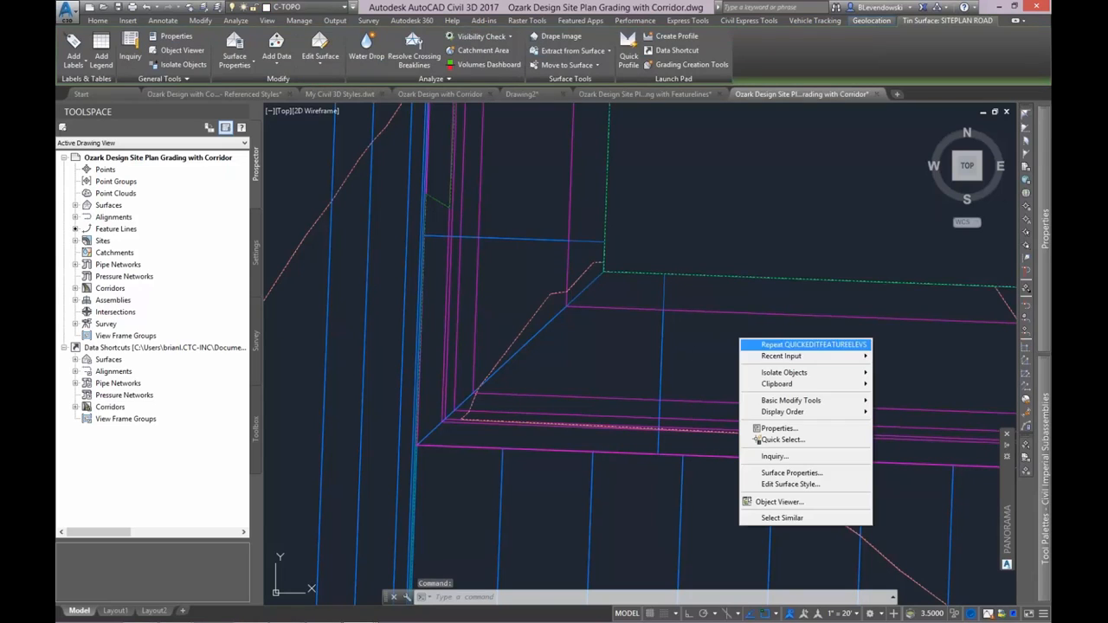
left_click(788, 502)
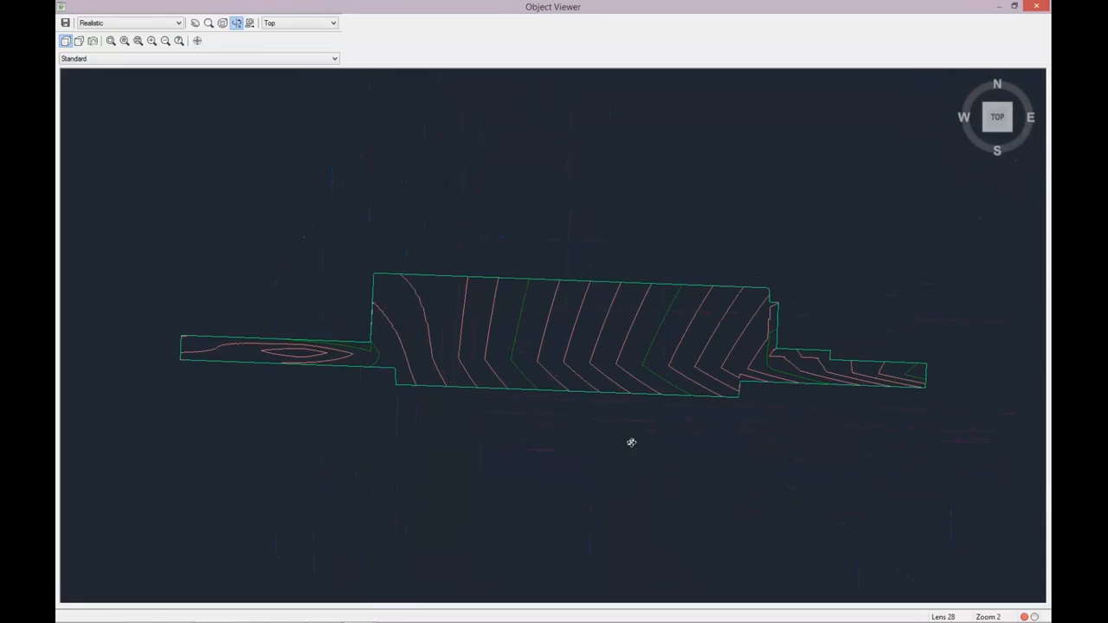
mouse_move(632, 442)
left_mouse_down()
mouse_move(673, 349)
mouse_move(718, 182)
left_mouse_up()
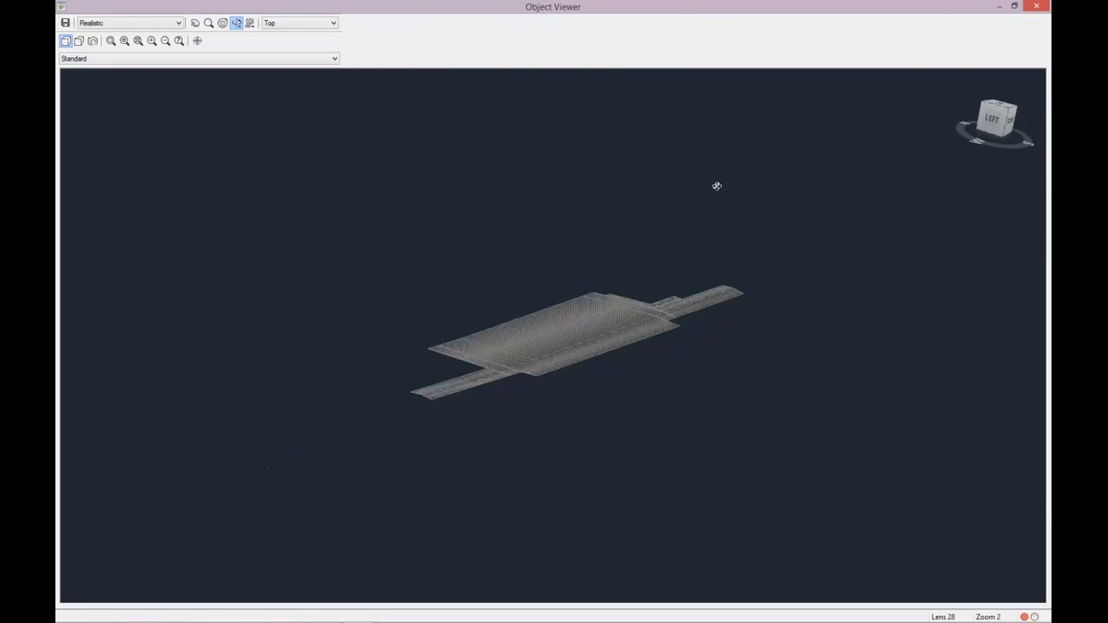
scroll(660, 335, "up", 6)
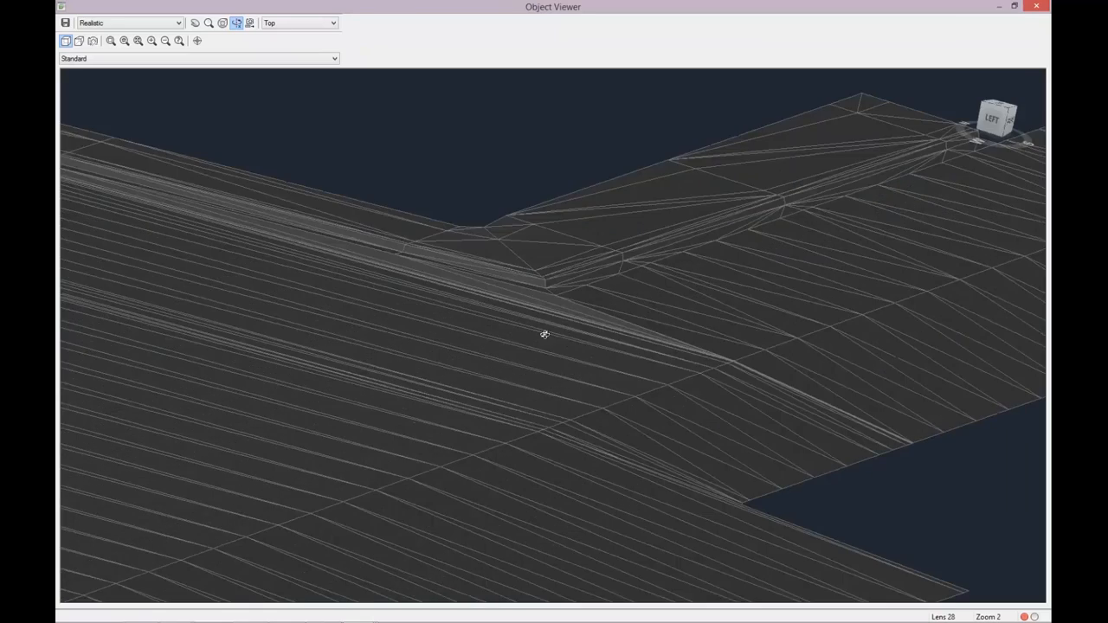
left_click_drag(544, 335, 681, 386)
left_click_drag(576, 535, 528, 500)
scroll(562, 436, "down", 6)
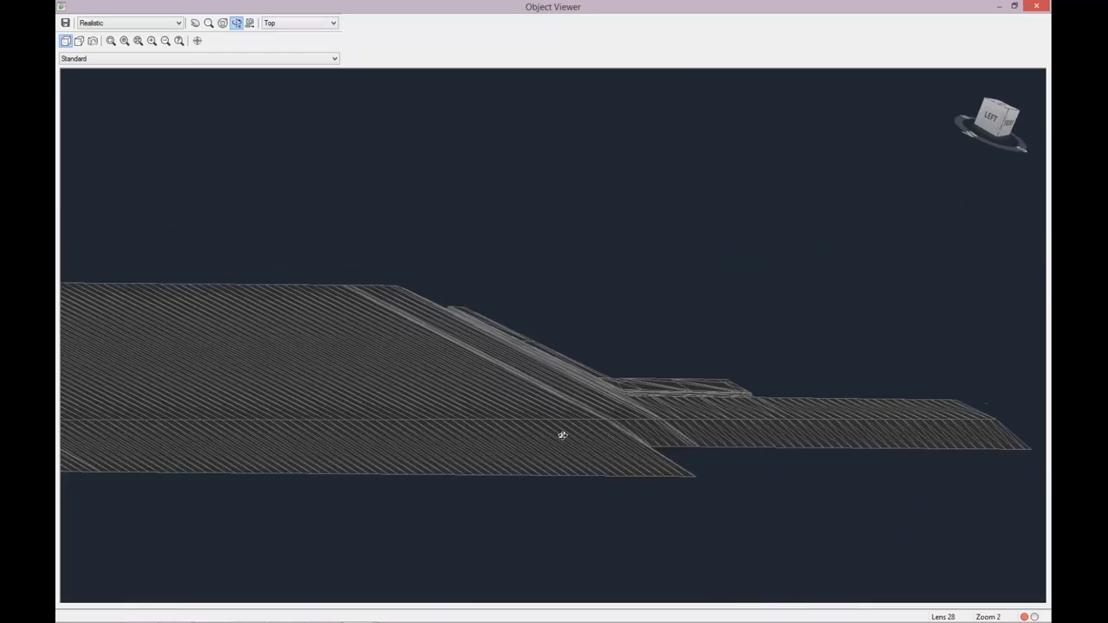
left_click_drag(451, 431, 598, 265)
- Examine the curb face at the inside corner of the surface up close in 3D, and close the Object Viewer
middle_click_drag(794, 384, 586, 312)
scroll(524, 359, "up", 4)
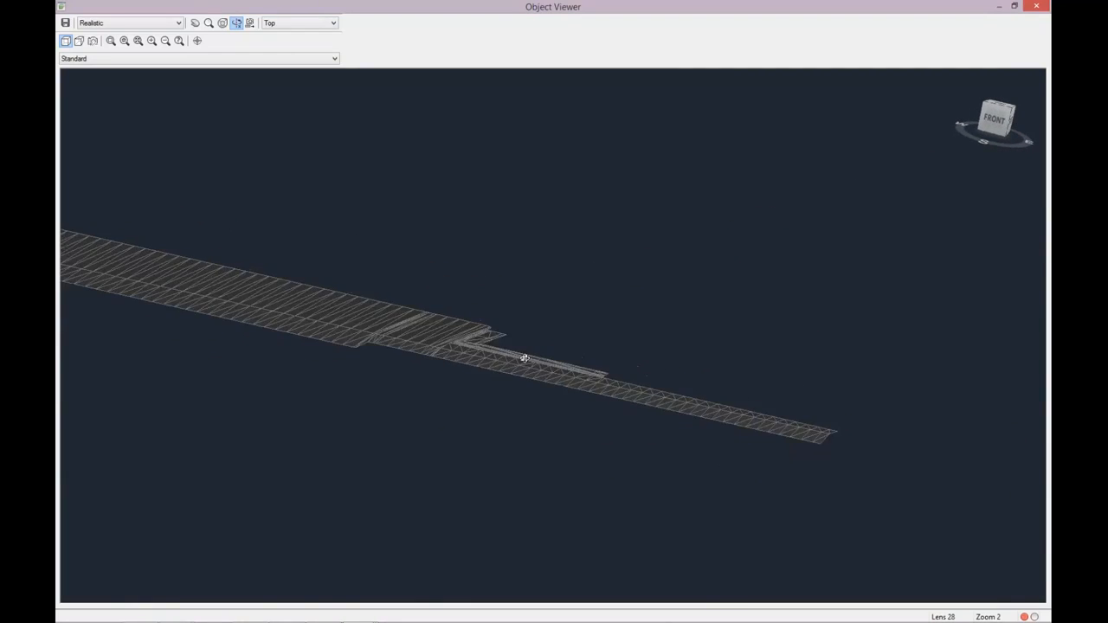
scroll(414, 404, "up", 6)
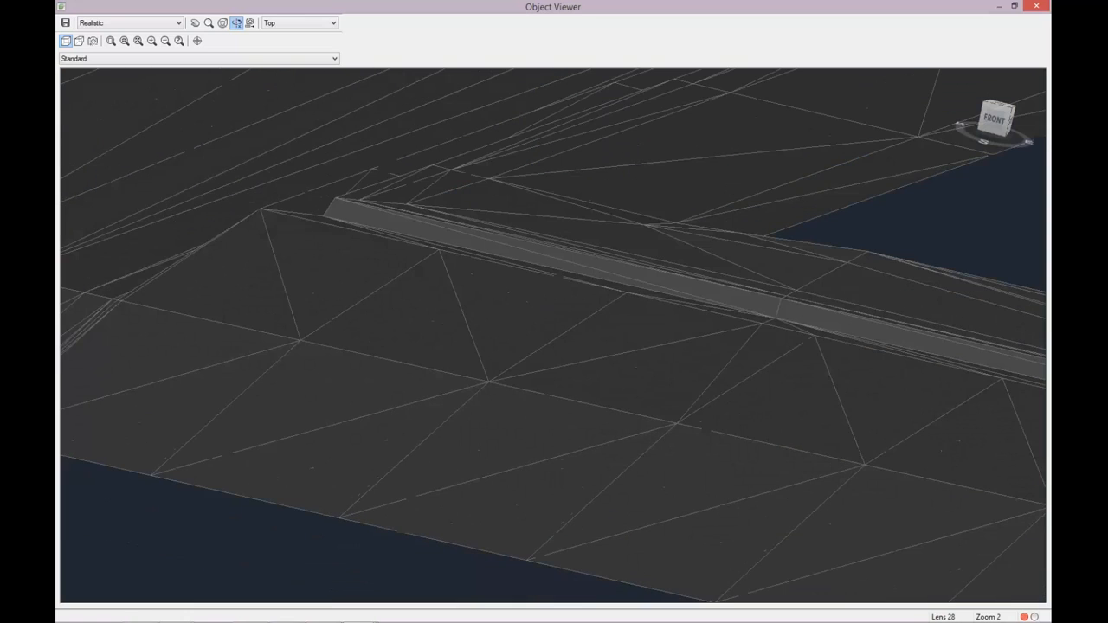
scroll(353, 324, "up", 2)
middle_click_drag(380, 300, 688, 505)
scroll(488, 362, "up", 4)
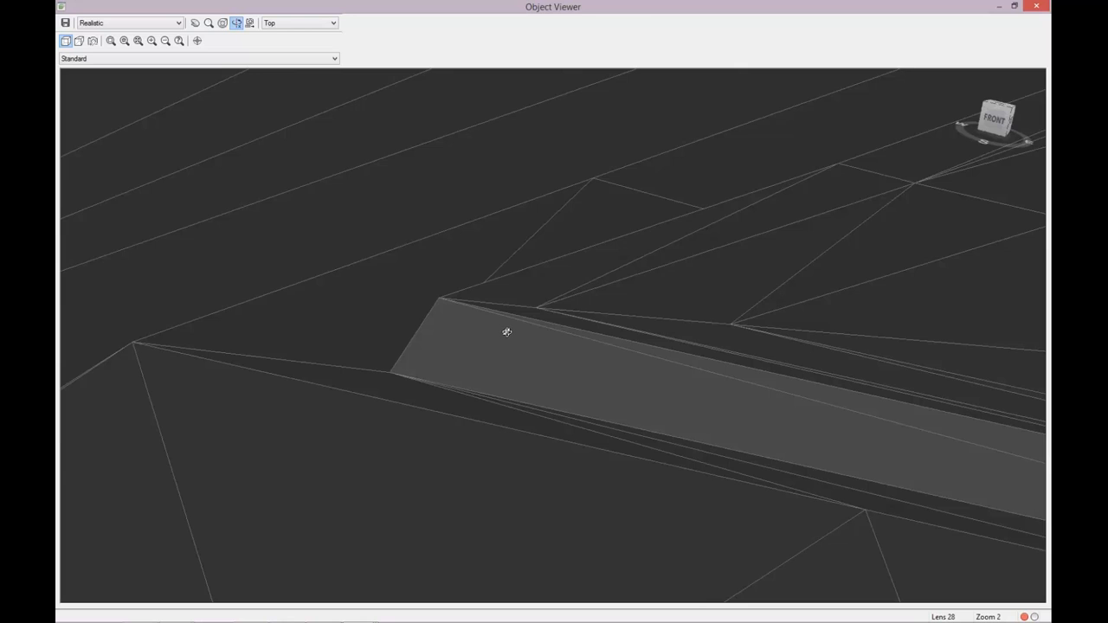
scroll(508, 329, "down", 5)
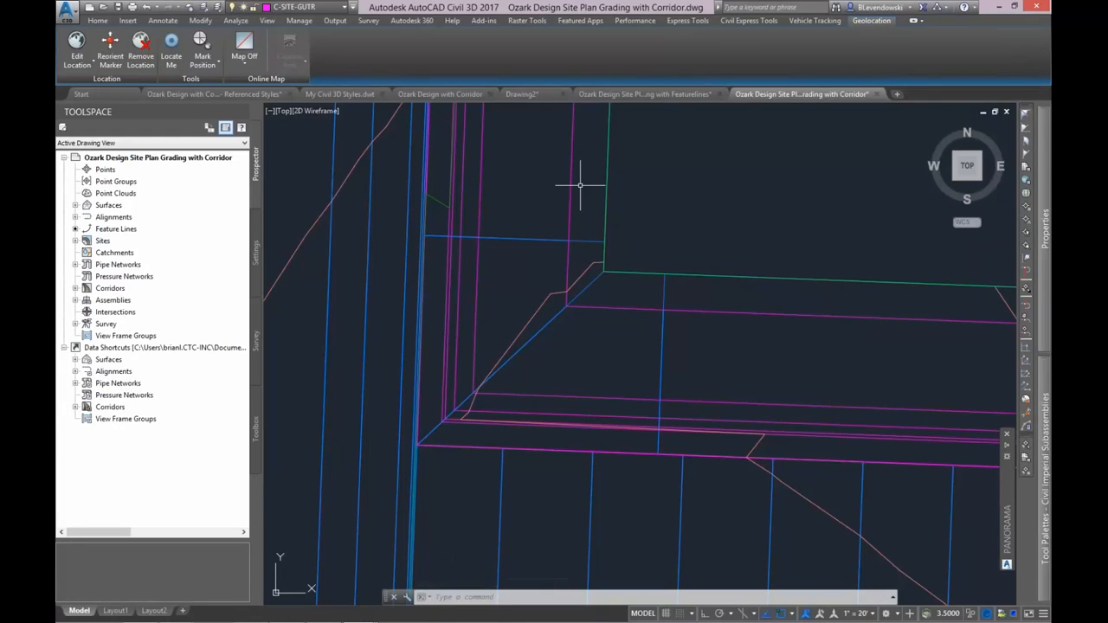
- Review the contours and corridor lines meeting at the mitred corner in plan, and the surrounding site layout
mouse_move(621, 357)
middle_mouse_down()
mouse_move(753, 276)
mouse_move(754, 291)
mouse_move(698, 334)
middle_mouse_up()
scroll(738, 291, "up", 2)
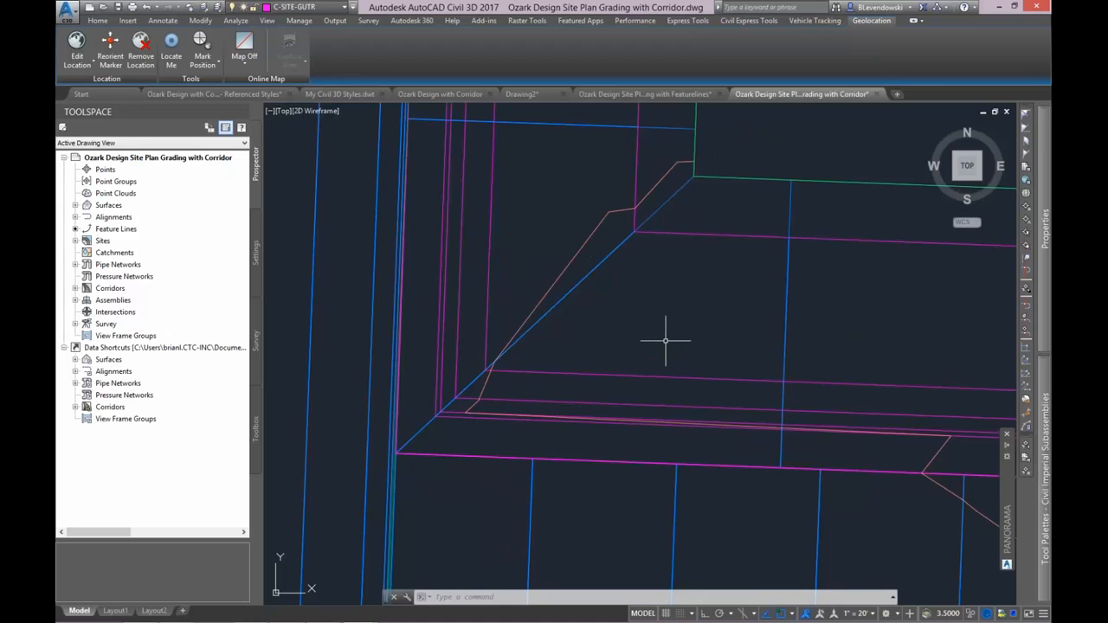
scroll(667, 358, "down", 2)
middle_click_drag(668, 358, 698, 343)
middle_click_drag(808, 323, 760, 342)
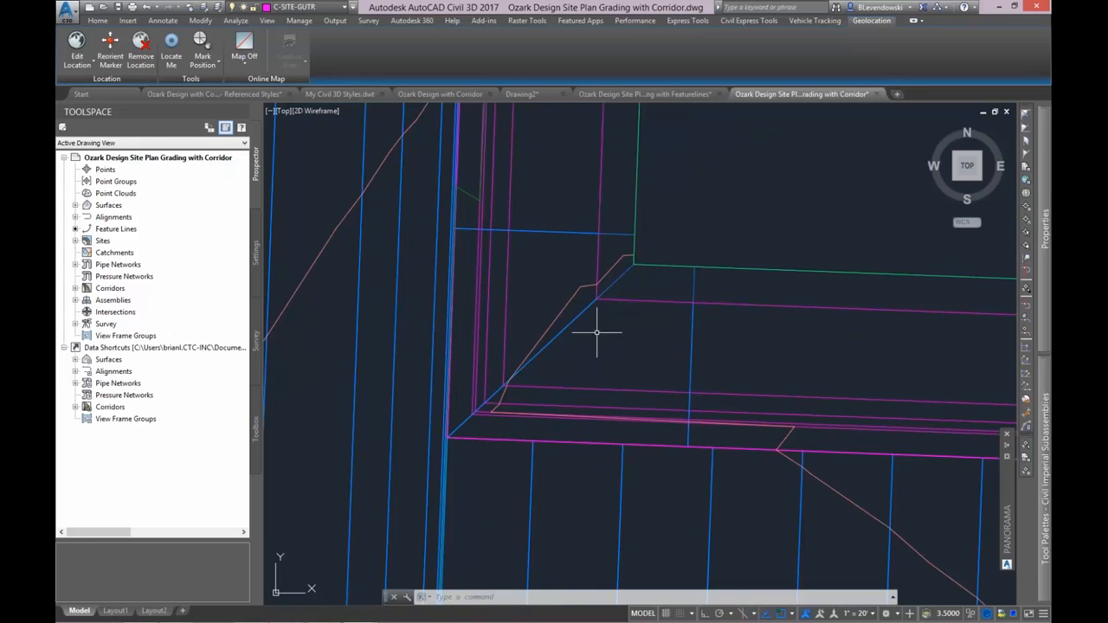
scroll(650, 268, "down", 5)
middle_click_drag(744, 236, 641, 258)
- Switch to the PowerPoint slide show and advance to the AutoCAD Civil 3D 2017 Summary slide
key("alt+Tab")
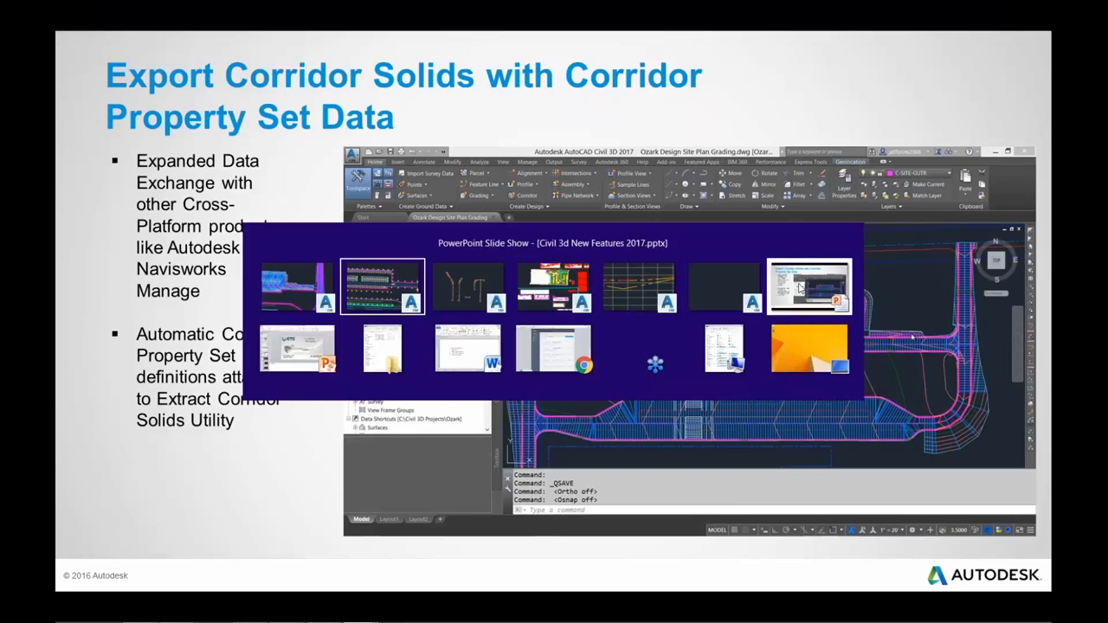
left_click(799, 287)
key("Right")
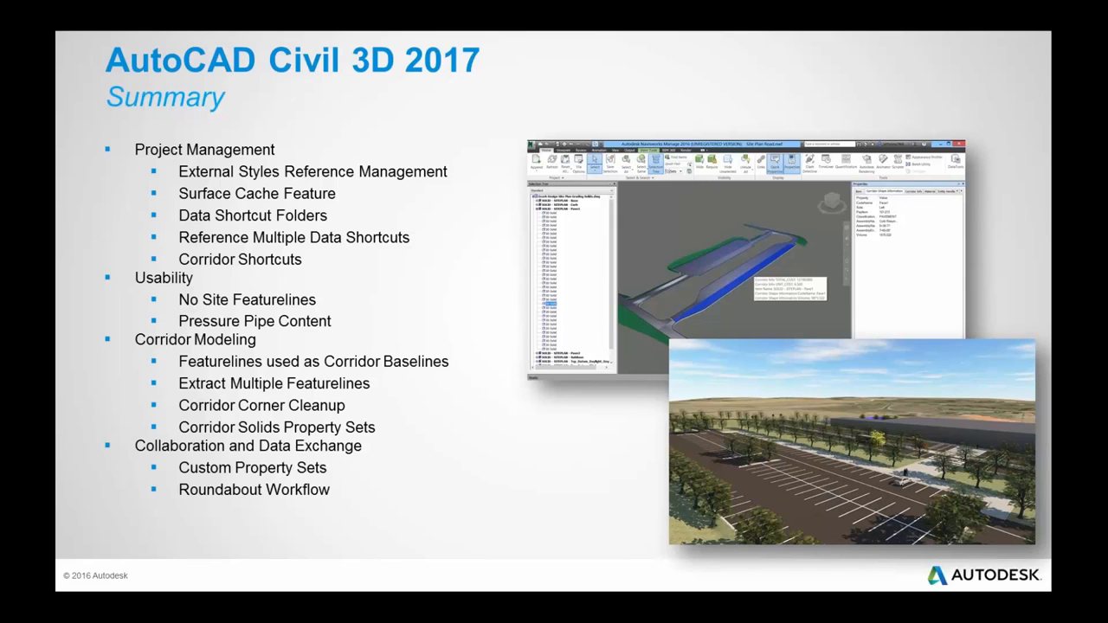
- Switch to Civil 3D and select the SITEPLAN corridor at the parking lot
key("alt+Tab")
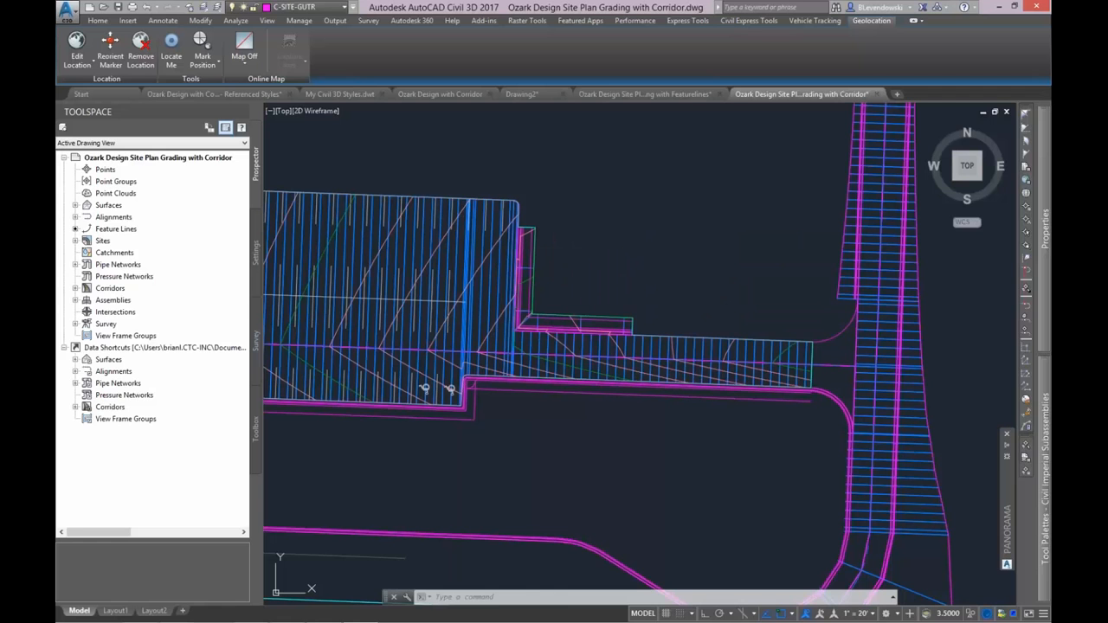
middle_click_drag(431, 469, 626, 447)
key("Escape")
scroll(578, 433, "up", 6)
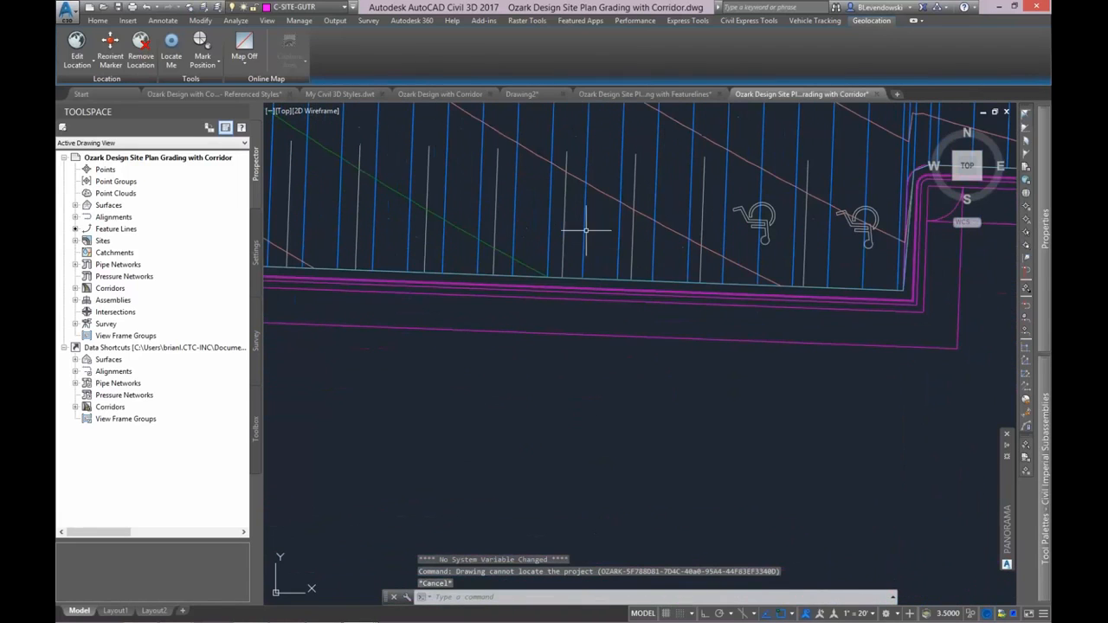
left_click(584, 225)
scroll(569, 470, "down", 8)
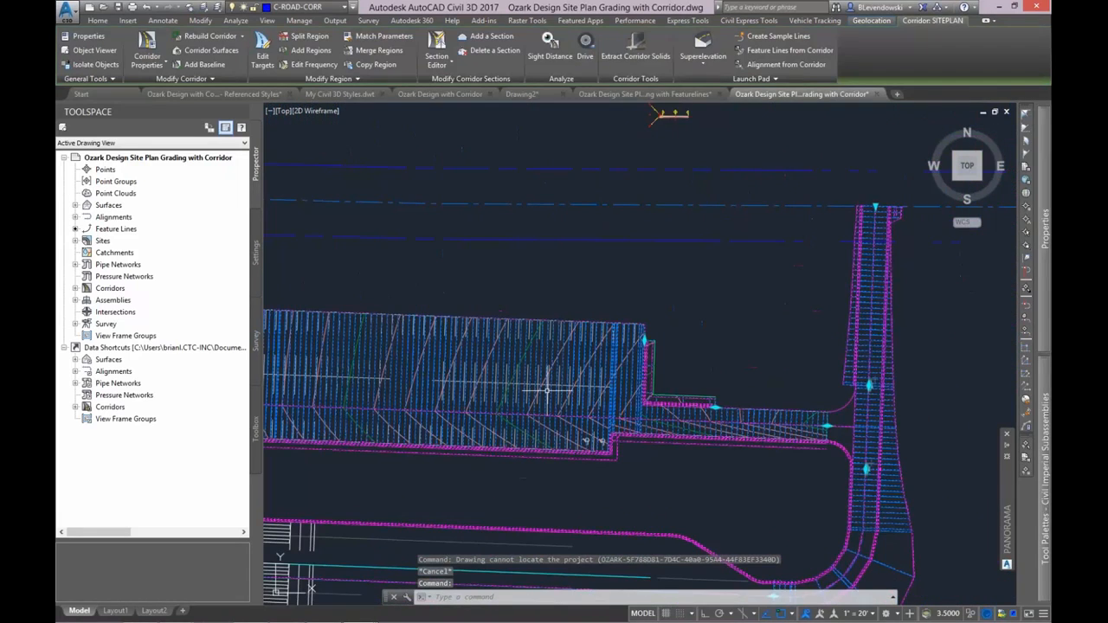
middle_click_drag(541, 403, 603, 337)
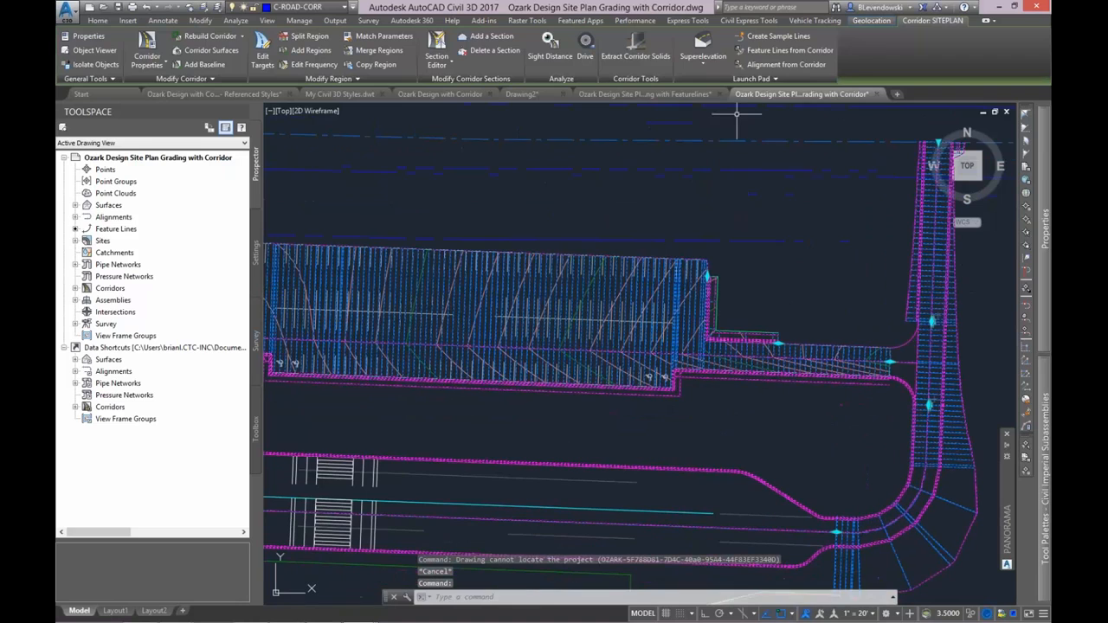
- Start extracting feature lines from the corridor, picking the Back_Curb, Flowline_Gutter, Sidewalk_In and Top_Curb lines along the parking lot's south curb
left_click(775, 53)
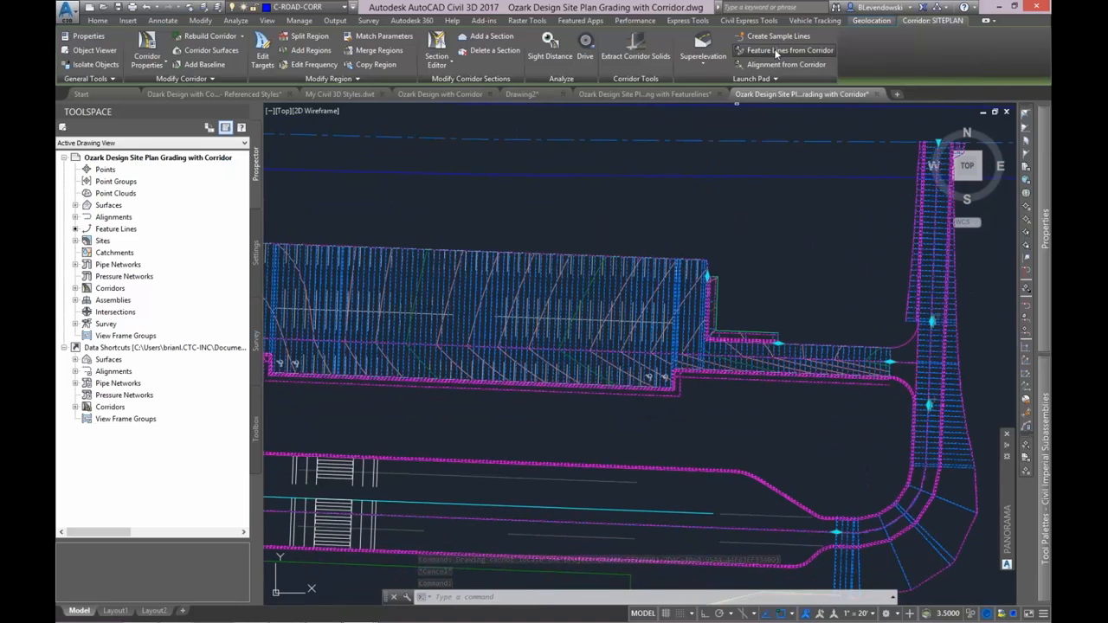
scroll(611, 385, "up", 6)
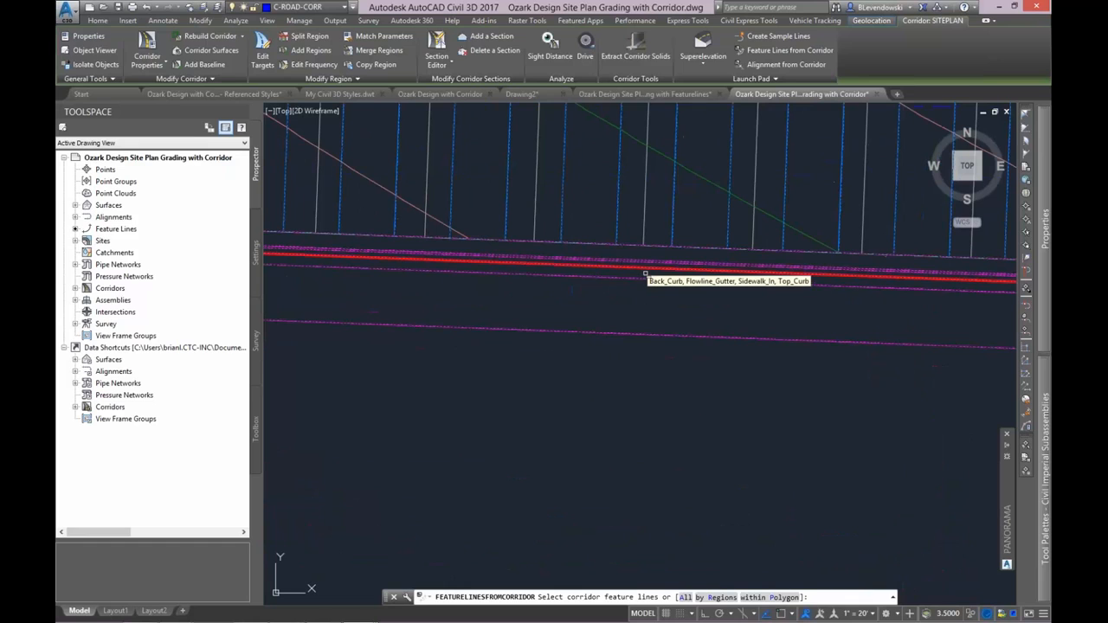
left_click(636, 279)
left_click(665, 275)
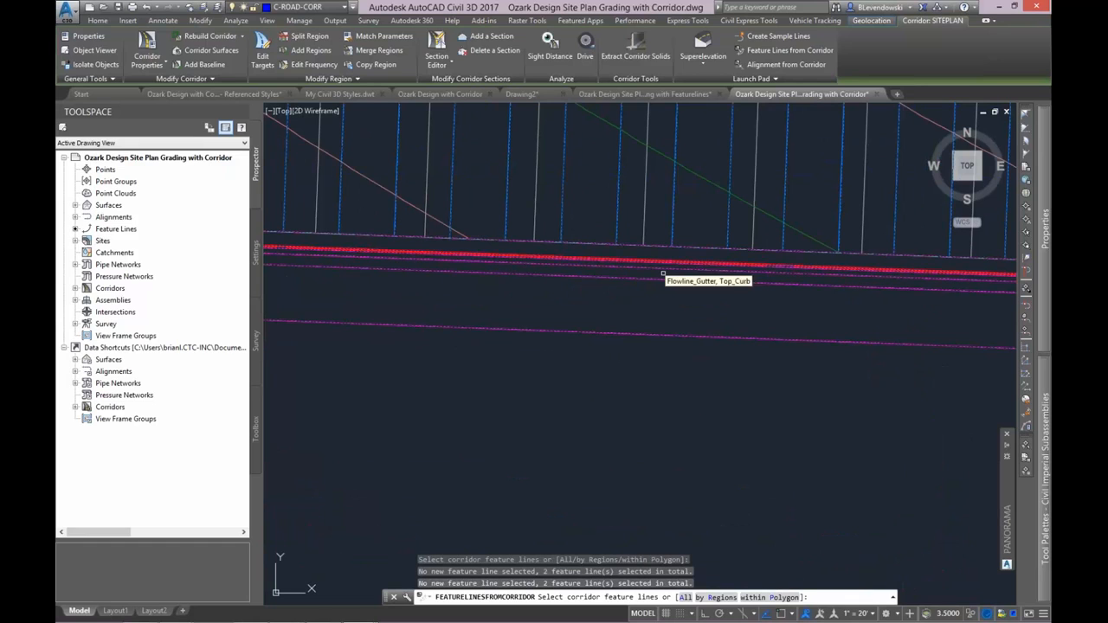
left_click(671, 264)
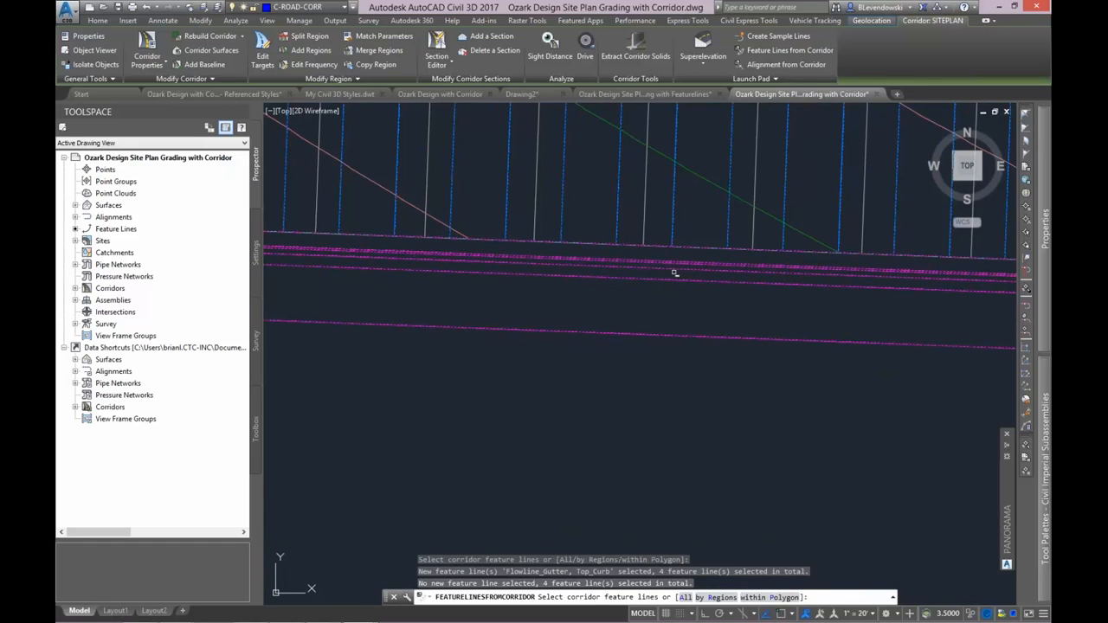
key("Return")
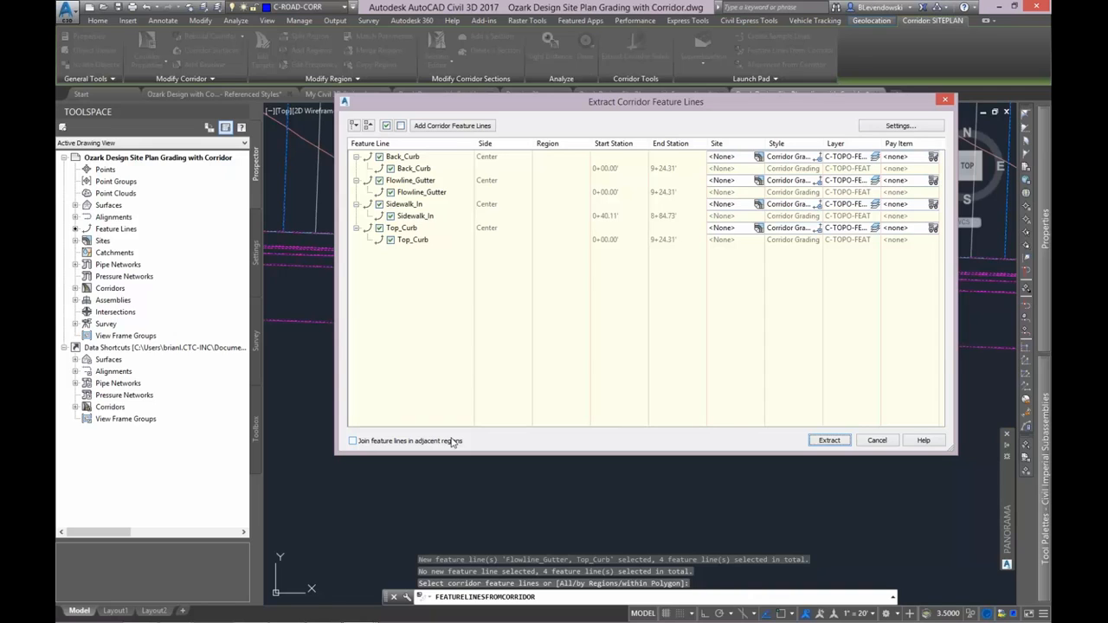
- Review the extraction settings for dynamic link, smoothing, naming and code set style, cancel the extraction, and deselect the corridor
left_click(900, 128)
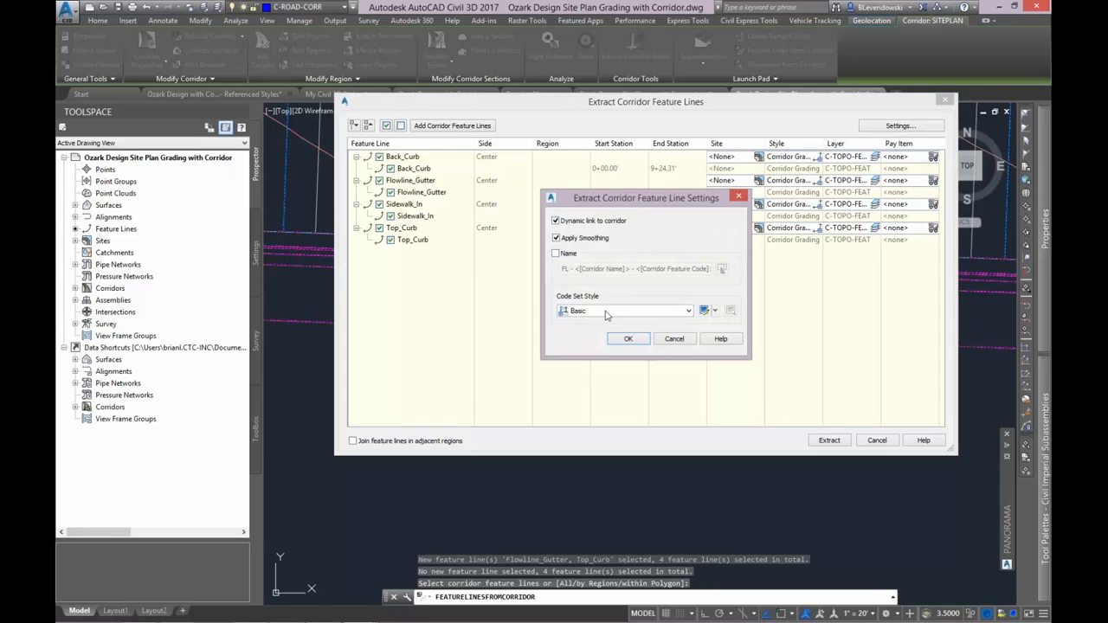
left_click(665, 342)
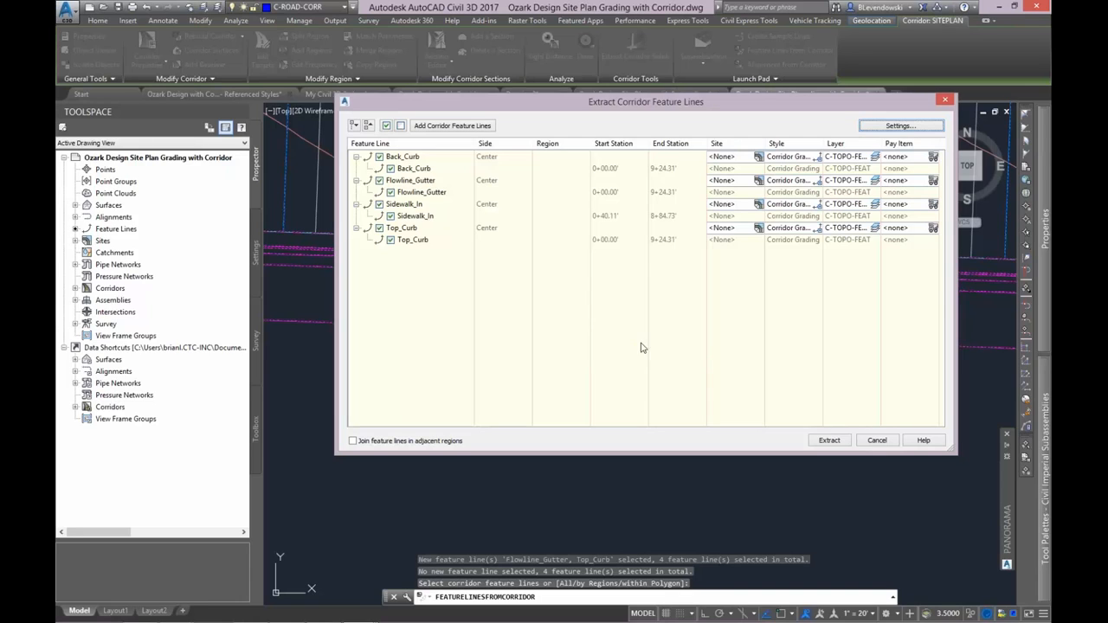
left_click(873, 441)
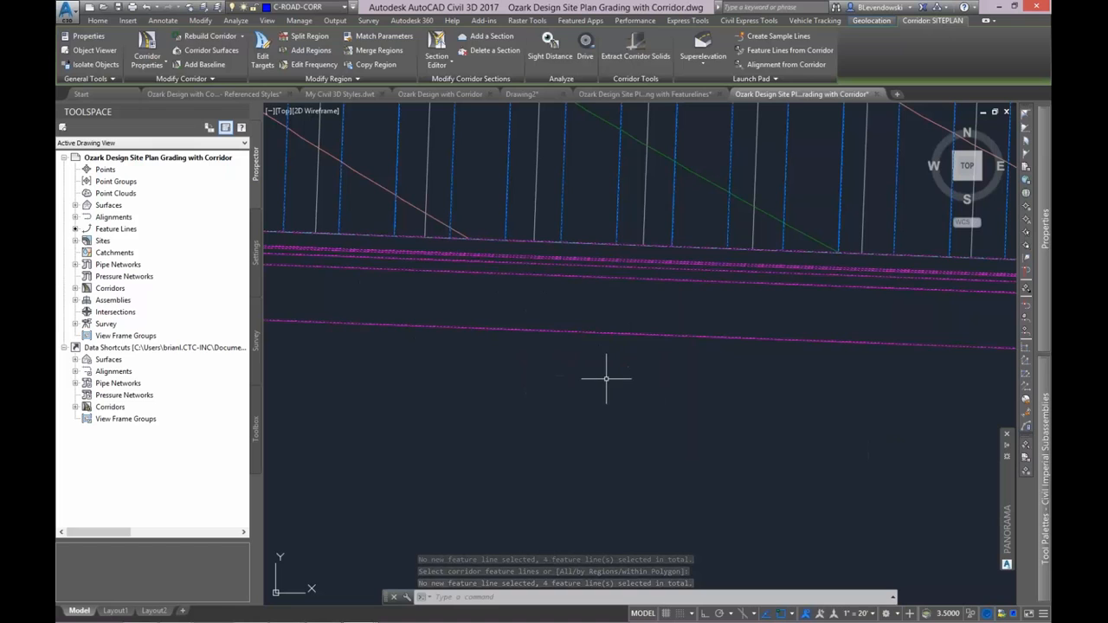
key("Escape")
scroll(608, 431, "down", 3)
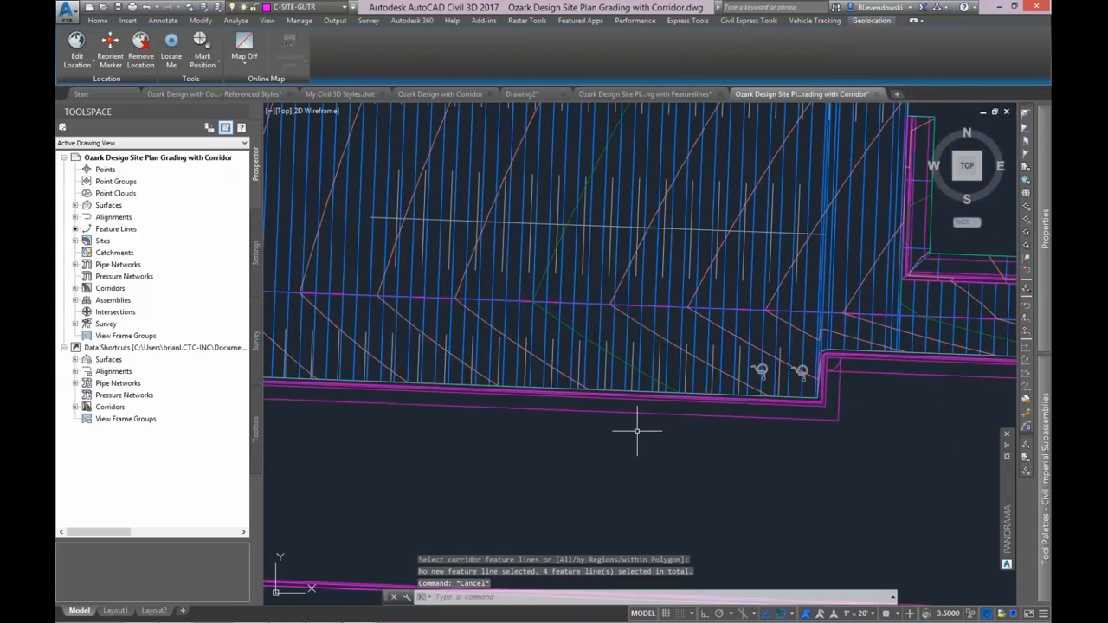
middle_click_drag(864, 412, 752, 430)
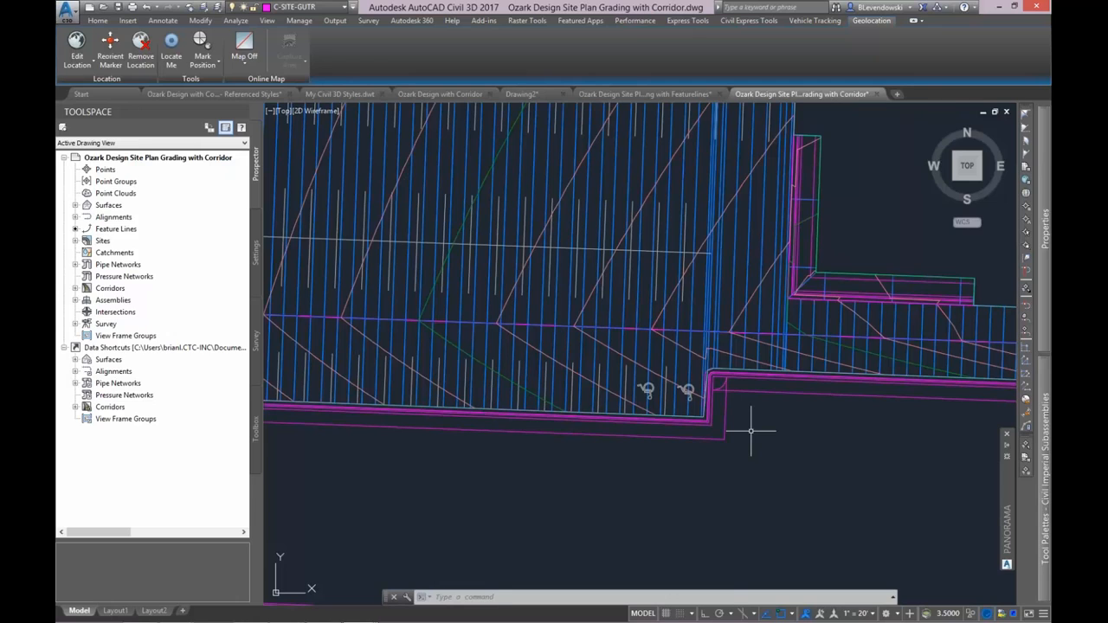
- Switch to the PowerPoint slide show and go back through the feature slides to DWG and Civil 3D Object Versions
key("alt+Tab")
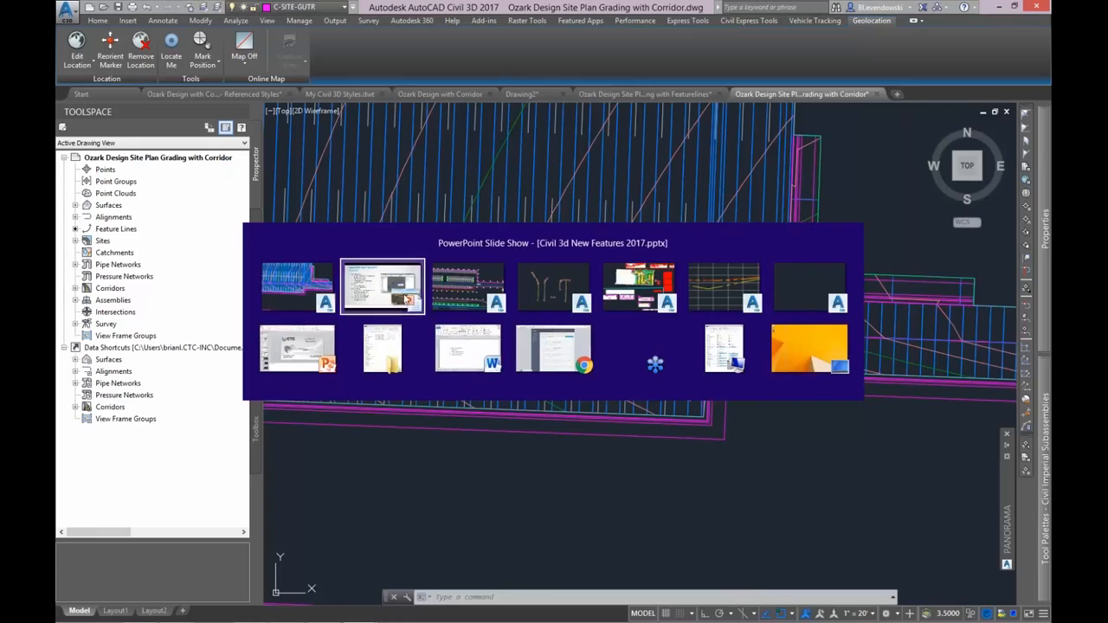
left_click(403, 295)
key("Left")
key("Left")
key("Right")
key("Right")
key("Right")
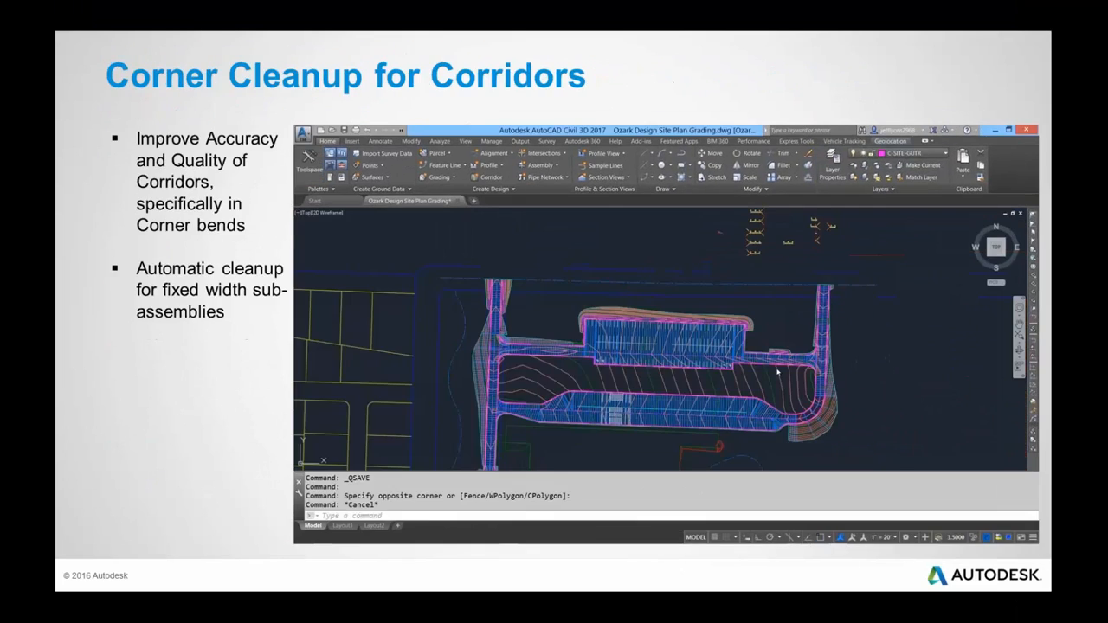
key("Right")
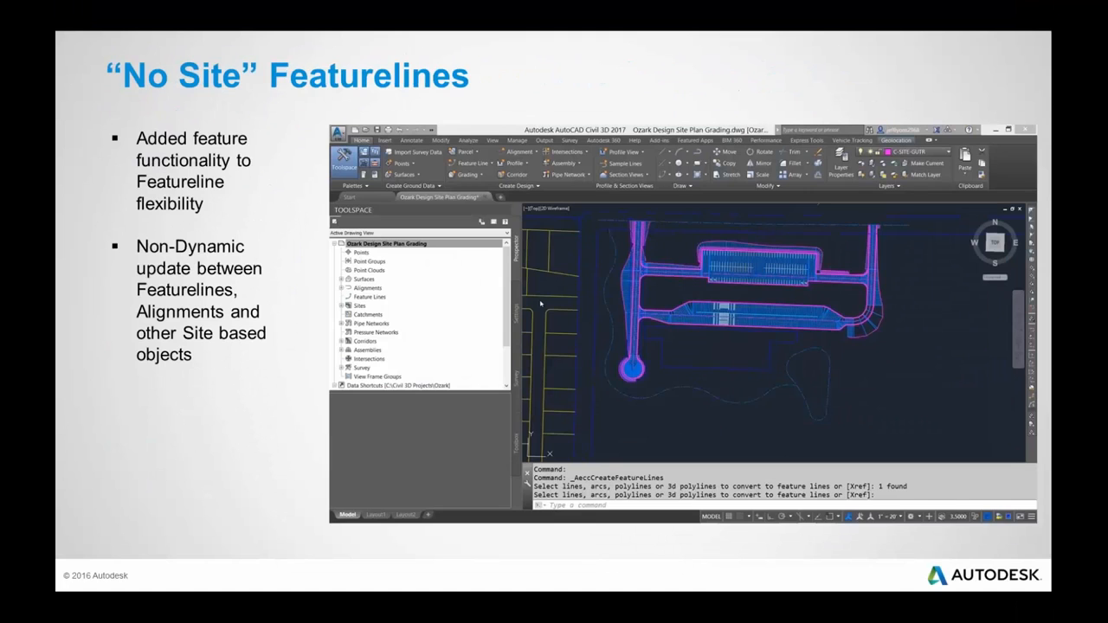
key("Right")
key("Right")
key("Right")
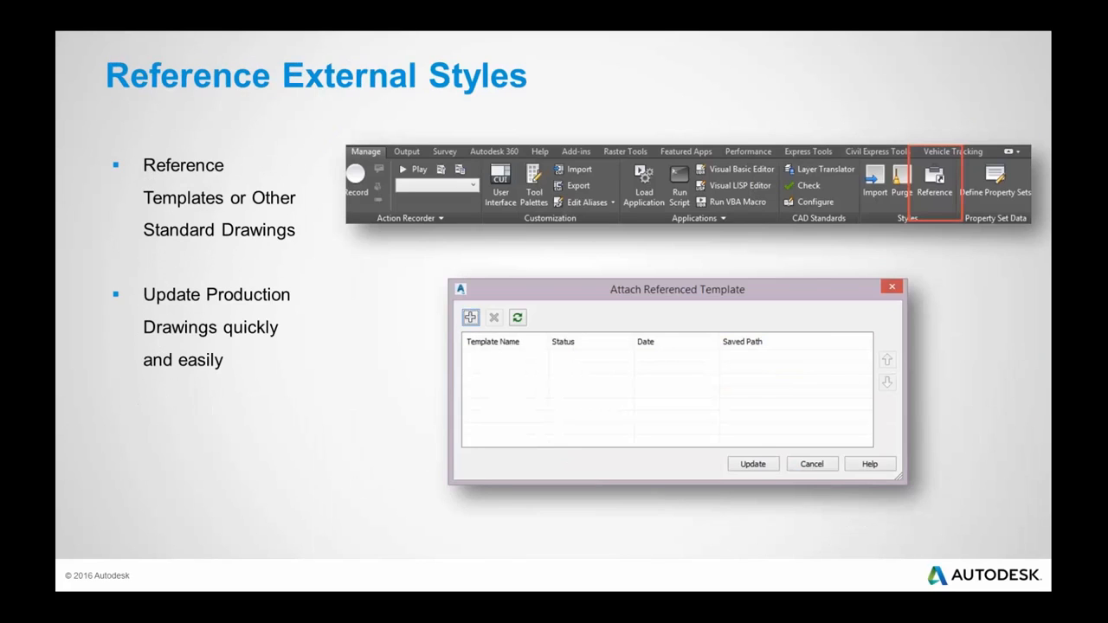
key("Right")
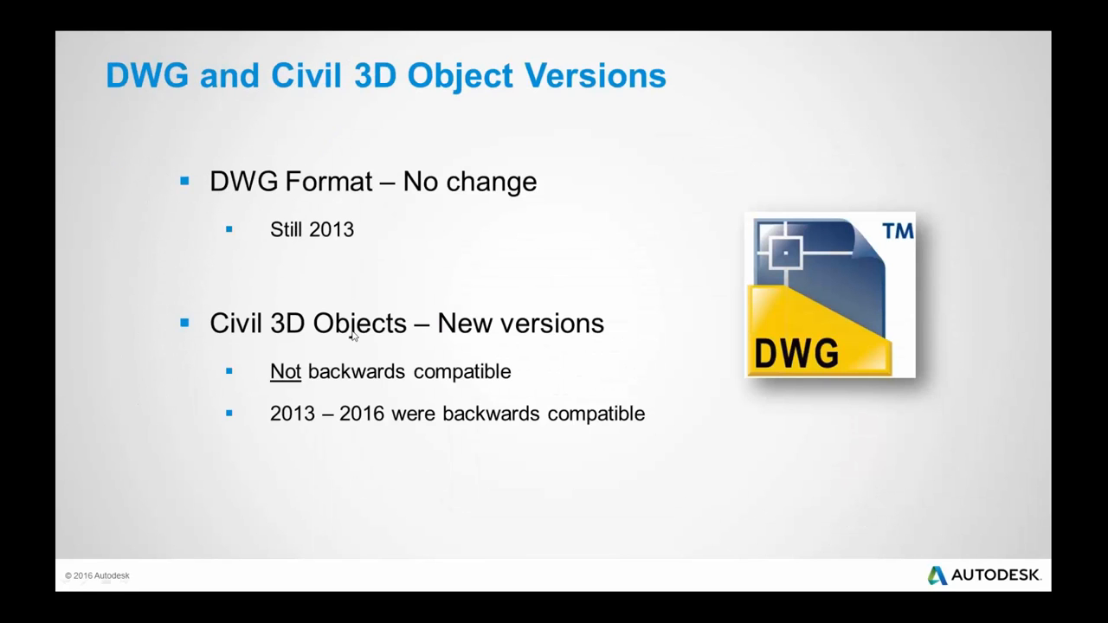